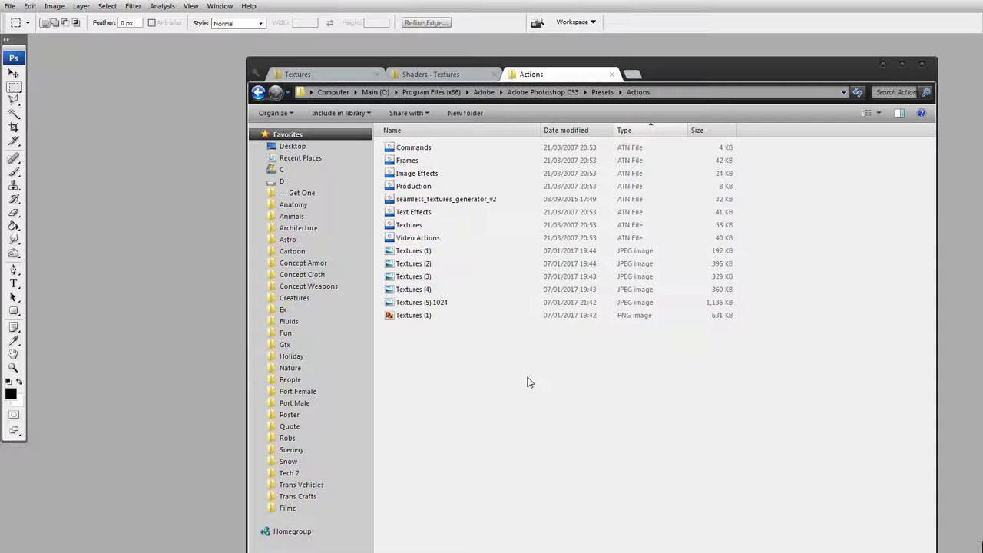
# Step: Locate the seamless_textures_generator_v2 action file in the Adobe Photoshop CS3 Presets\Actions folder and show the folder's full path
pyautogui.click(476, 199)
pyautogui.moveTo(471, 198); pyautogui.dragTo(673, 95)
pyautogui.click(673, 95)
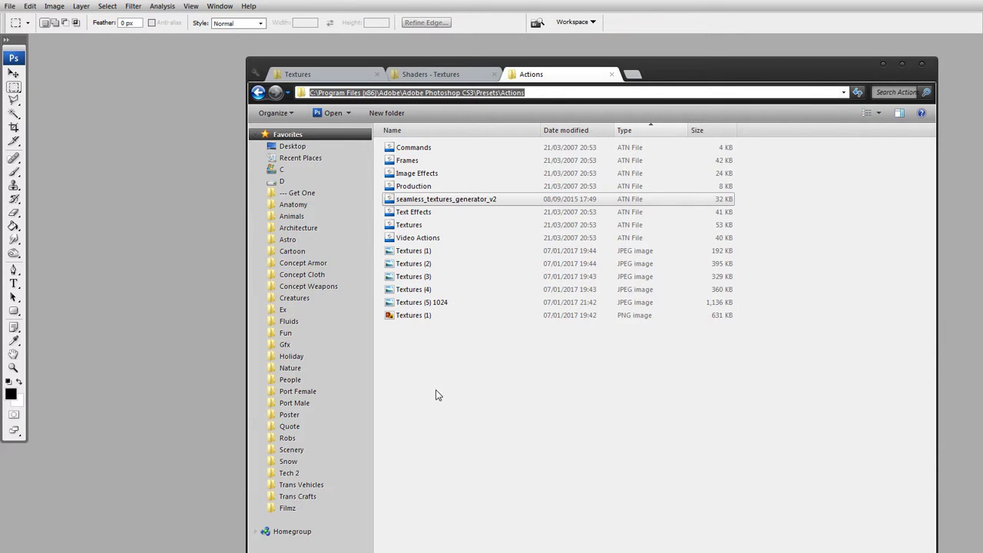
# Step: Open the JPEG Textures (1) from the folder in Photoshop, enlarge its window around the image and centre it in the workspace
pyautogui.moveTo(407, 251); pyautogui.dragTo(149, 302)
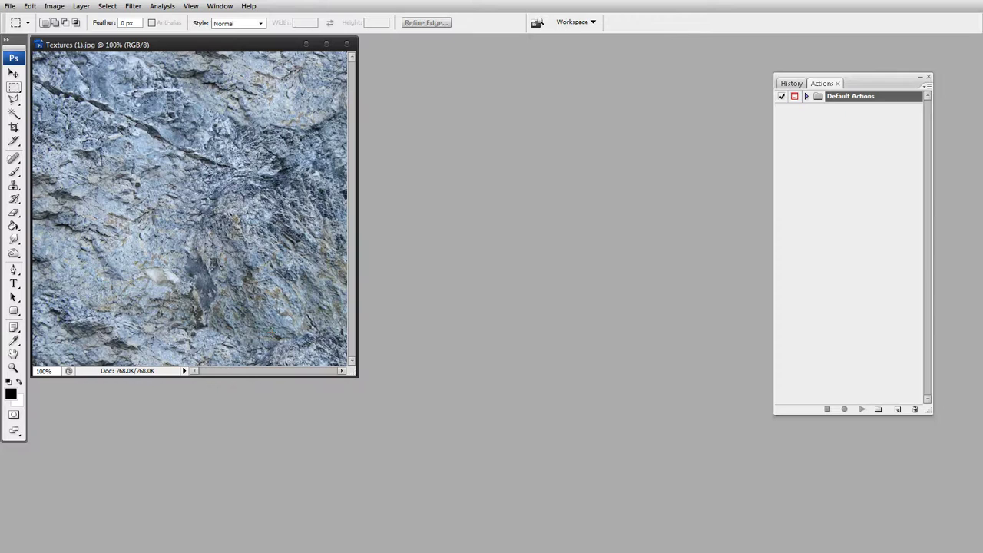
pyautogui.moveTo(357, 376); pyautogui.dragTo(478, 435)
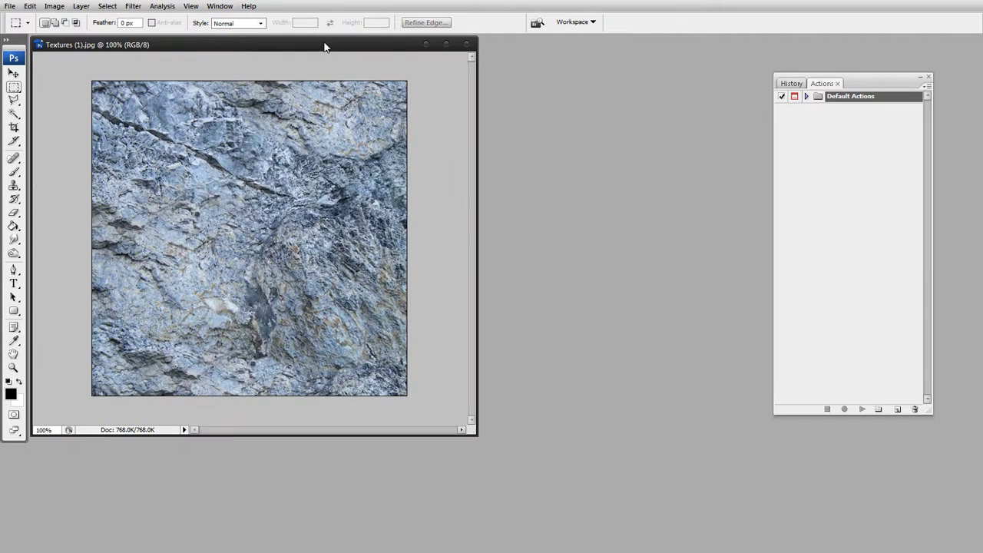
pyautogui.moveTo(320, 43); pyautogui.dragTo(437, 84)
pyautogui.click(831, 152)
pyautogui.click(848, 99)
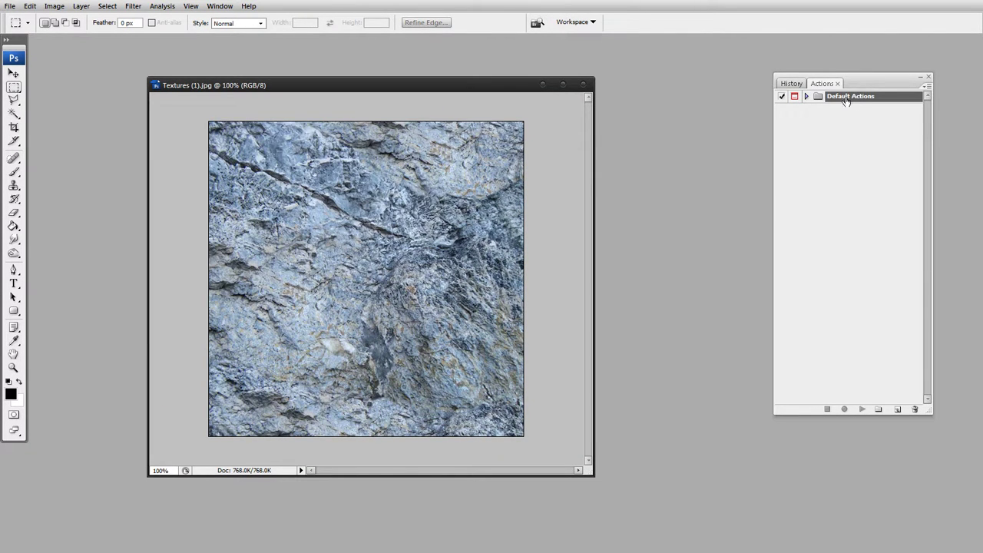
# Step: Load the seamless_textures_generator_v2 action set and expand it to show its actions
pyautogui.click(929, 90)
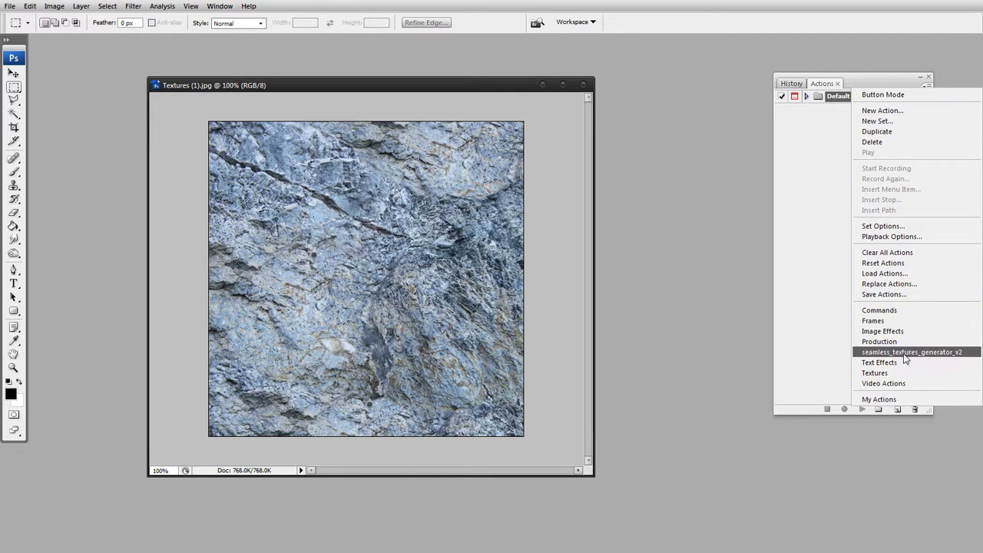
pyautogui.click(864, 350)
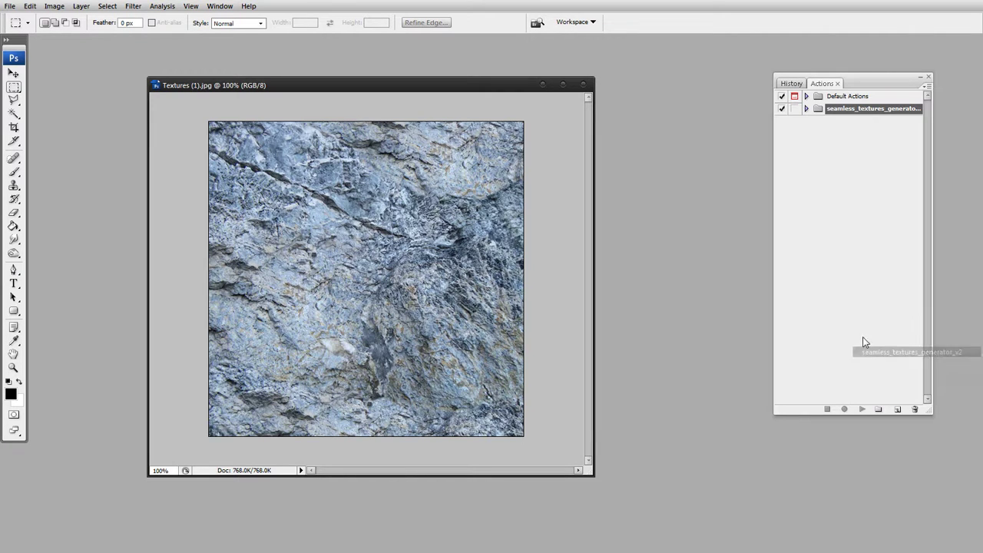
pyautogui.click(806, 109)
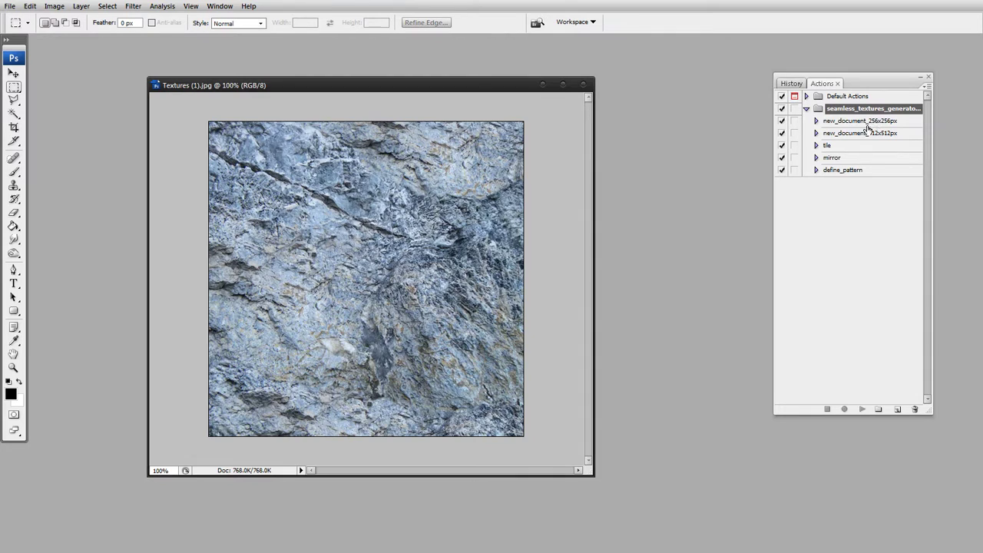
# Step: Run the tile action on the rock texture and merge the resulting layers into one
pyautogui.click(829, 147)
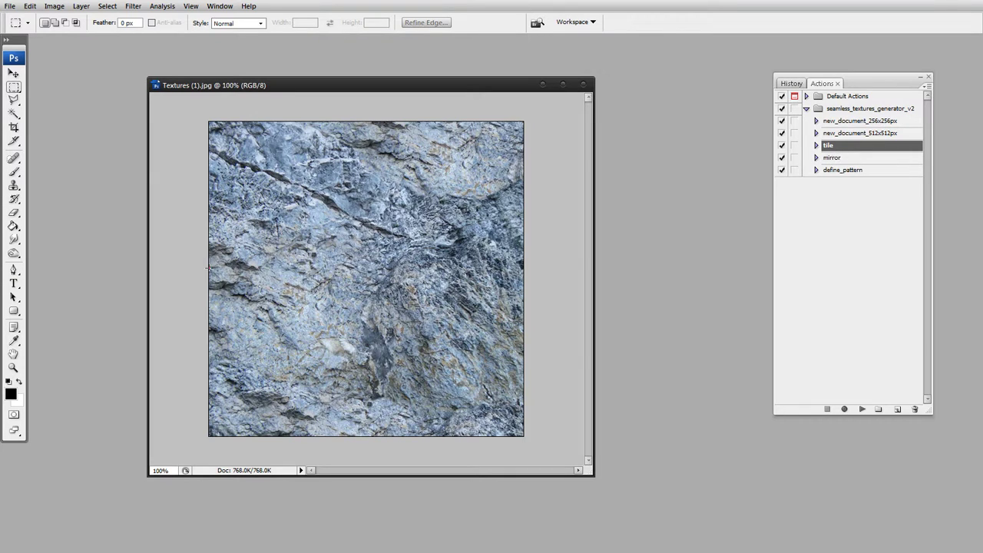
pyautogui.click(861, 410)
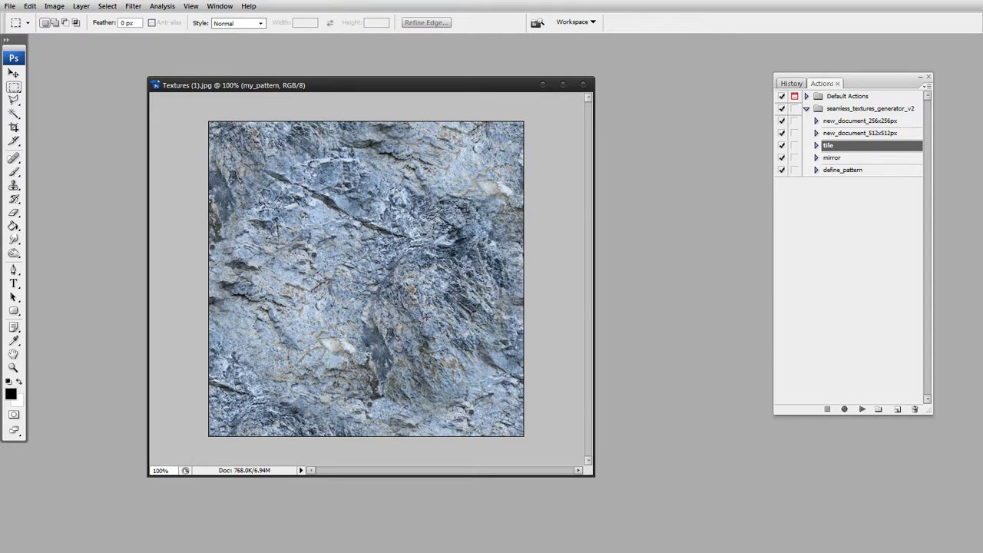
pyautogui.press('F7')
pyautogui.hotkey('ctrl', 'shift', 'e')
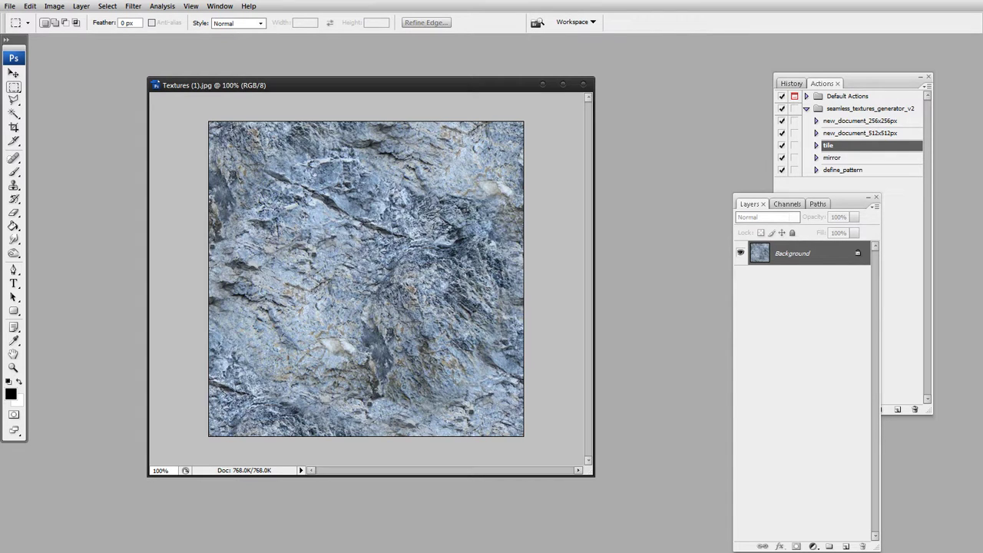
# Step: Examine the tiled texture's edges by previewing a wrap-around Offset of 175 pixels right and 155 pixels down without applying it
pyautogui.click(133, 7)
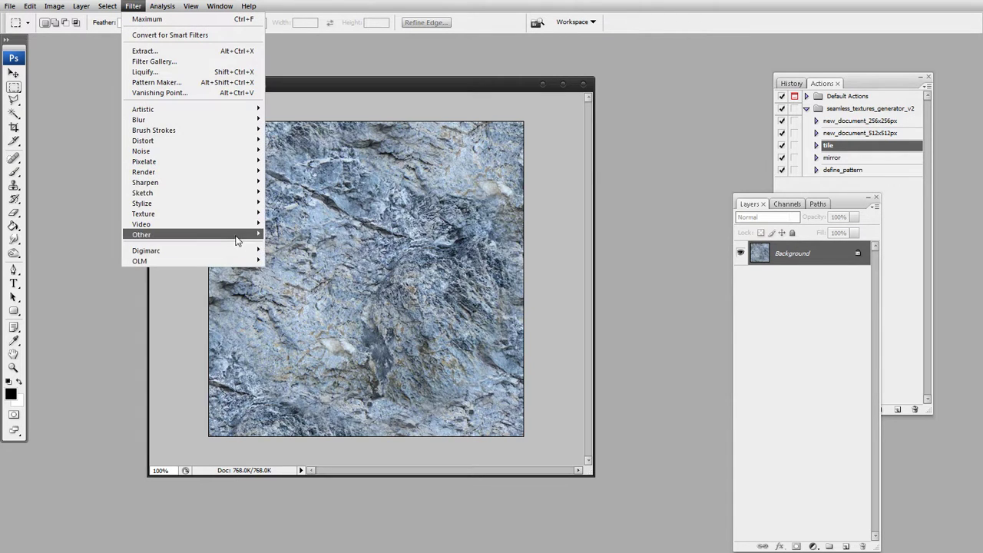
pyautogui.moveTo(241, 241)
pyautogui.click(286, 276)
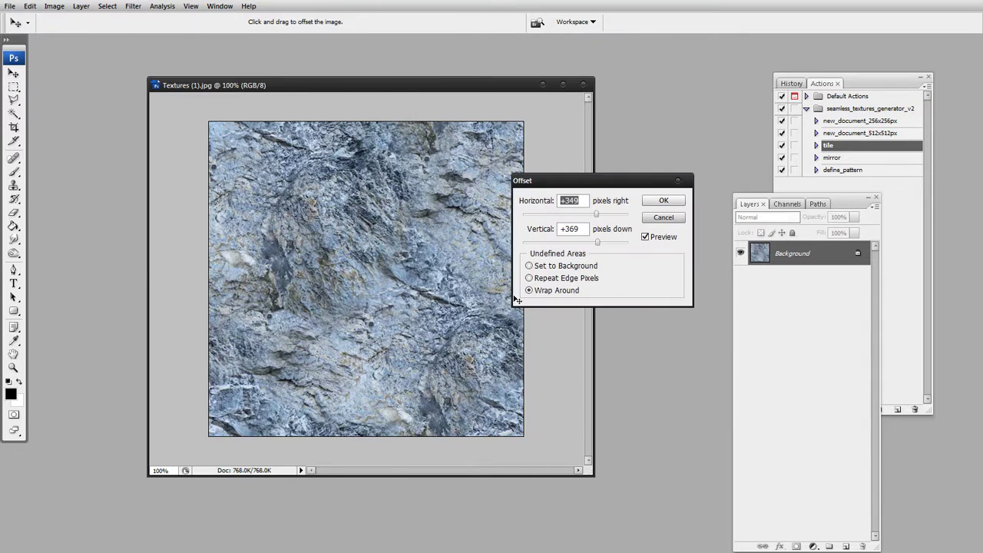
pyautogui.moveTo(602, 238); pyautogui.dragTo(585, 245)
pyautogui.click(590, 214)
pyautogui.click(586, 216)
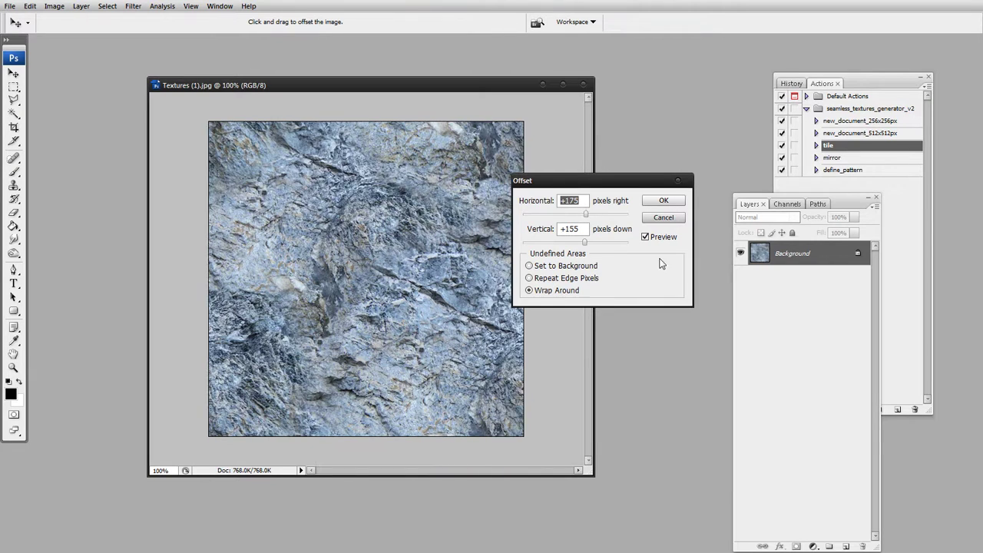
pyautogui.click(662, 218)
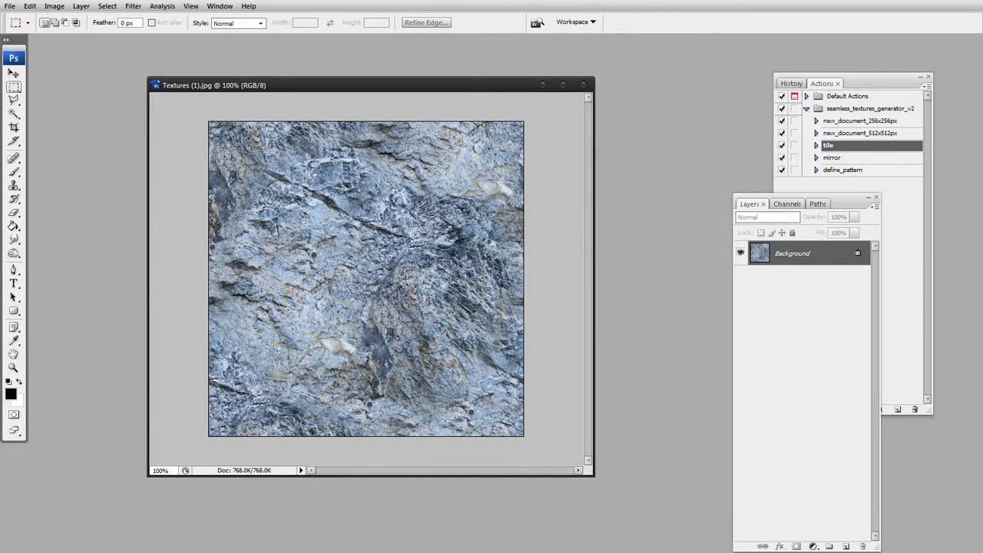
# Step: Close Textures (1).jpg without saving the changes
pyautogui.click(585, 84)
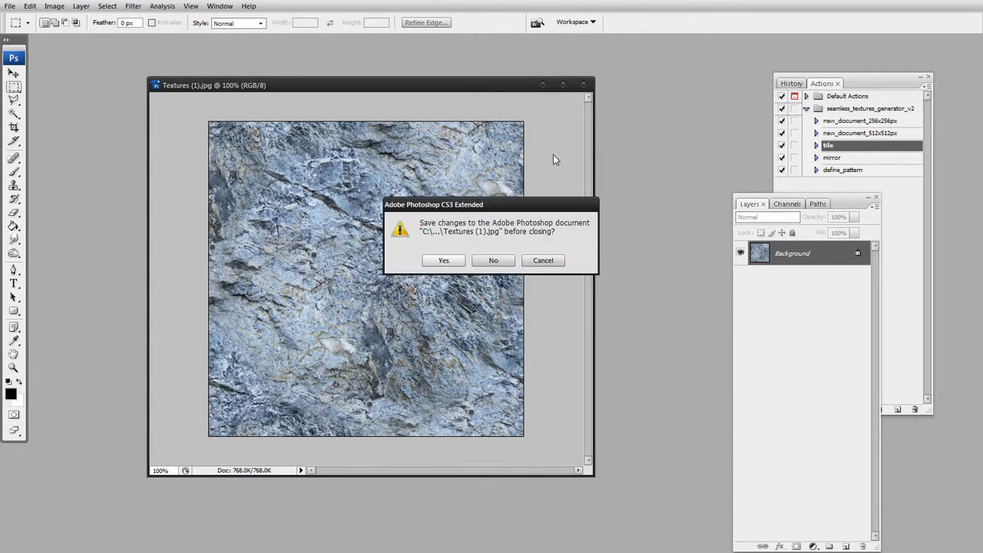
pyautogui.click(499, 259)
pyautogui.hotkey('ctrl', 'n')
pyautogui.click(440, 234)
pyautogui.moveTo(440, 234); pyautogui.dragTo(324, 229)
pyautogui.write('1024')
pyautogui.press('Tab')
pyautogui.write('1024')
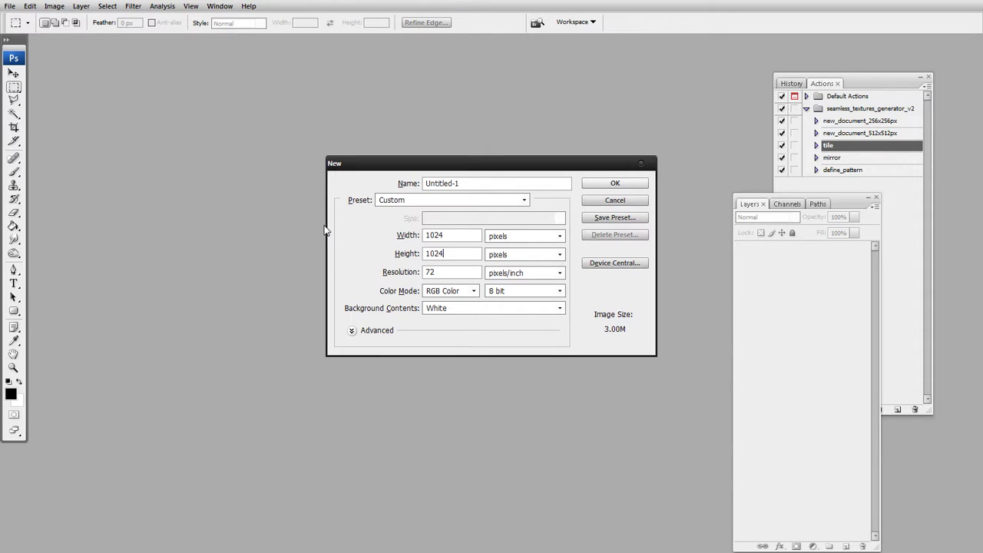
pyautogui.press('Return')
pyautogui.press('g')
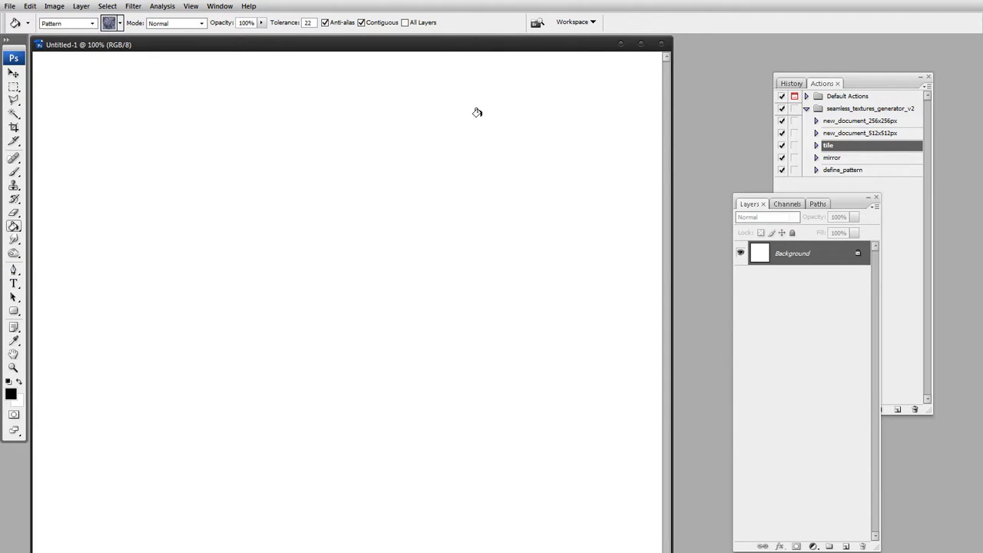
pyautogui.click(659, 43)
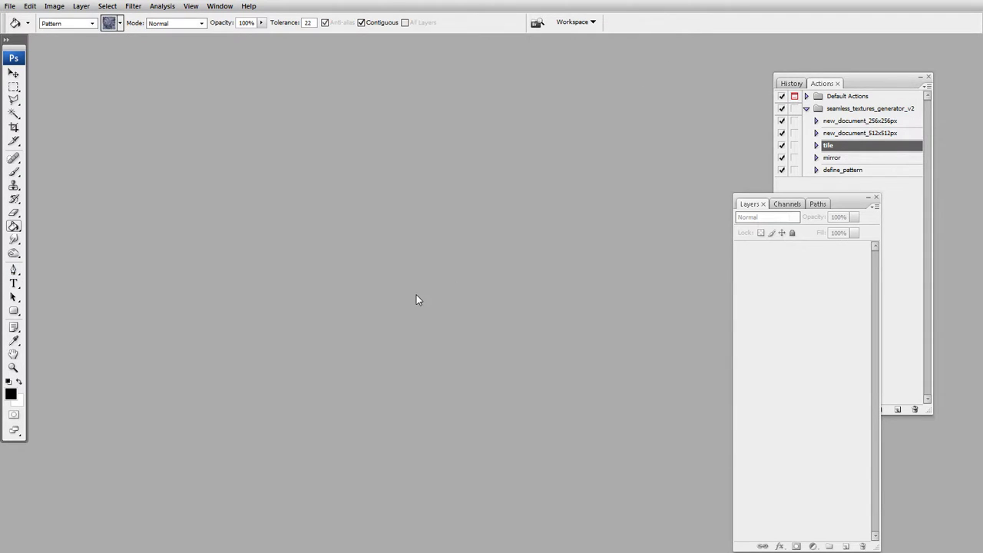
# Step: Switch to the file explorer, reopen the JPEG Textures (1) in Photoshop and enlarge its window around the image
pyautogui.hotkey('alt', 'Tab')
pyautogui.moveTo(407, 255); pyautogui.dragTo(186, 322)
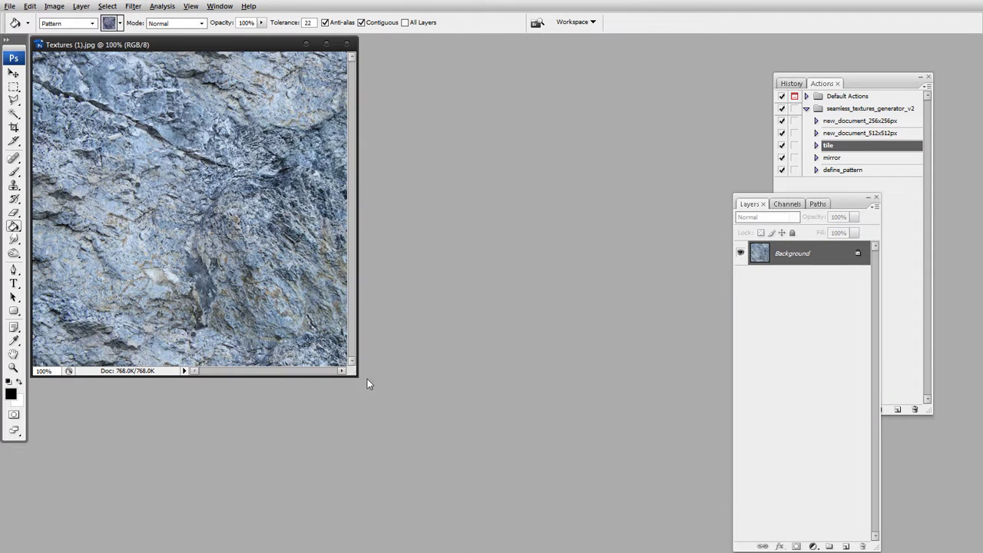
pyautogui.moveTo(355, 374); pyautogui.dragTo(476, 441)
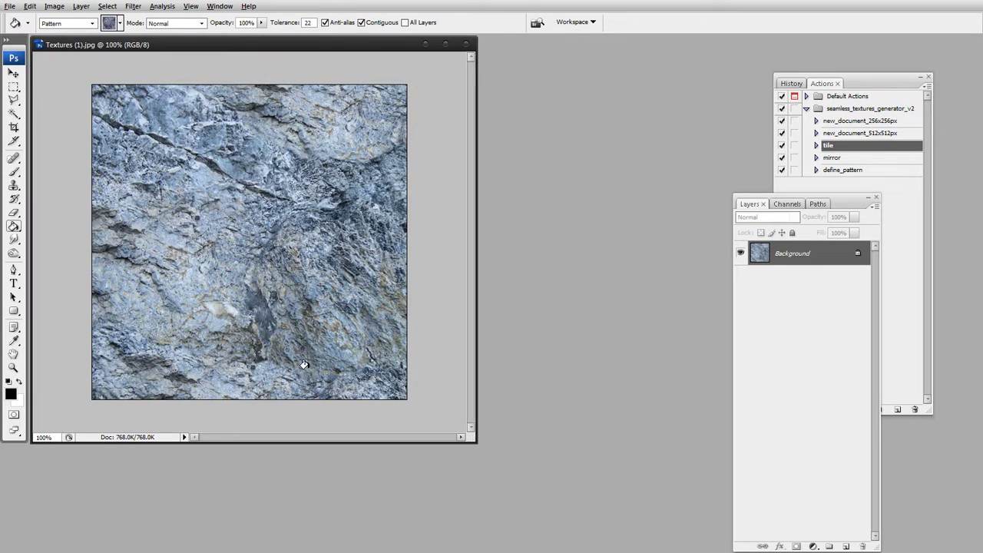
# Step: Run the tile action on the rock texture, merge and select the whole image, and store it as a pattern with define_pattern
pyautogui.click(896, 238)
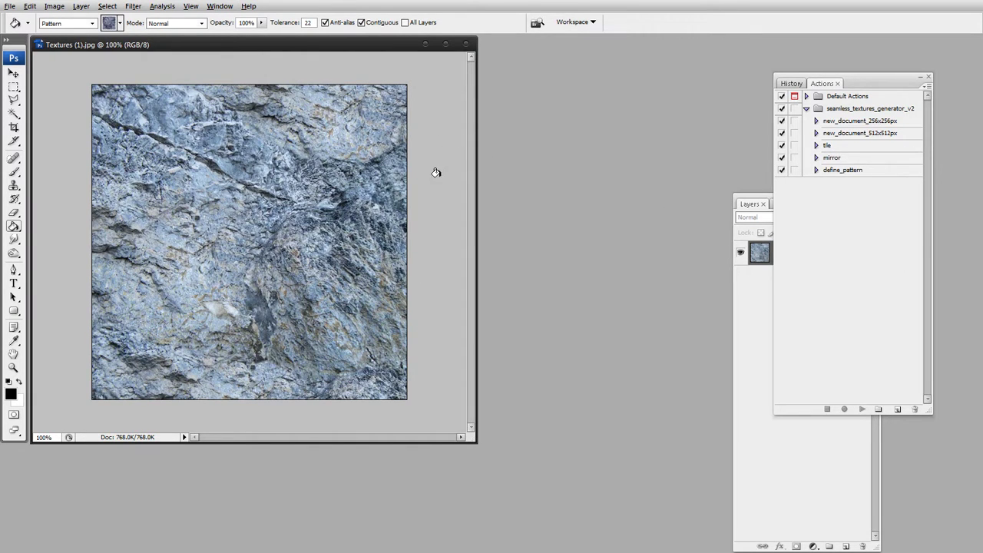
pyautogui.click(841, 147)
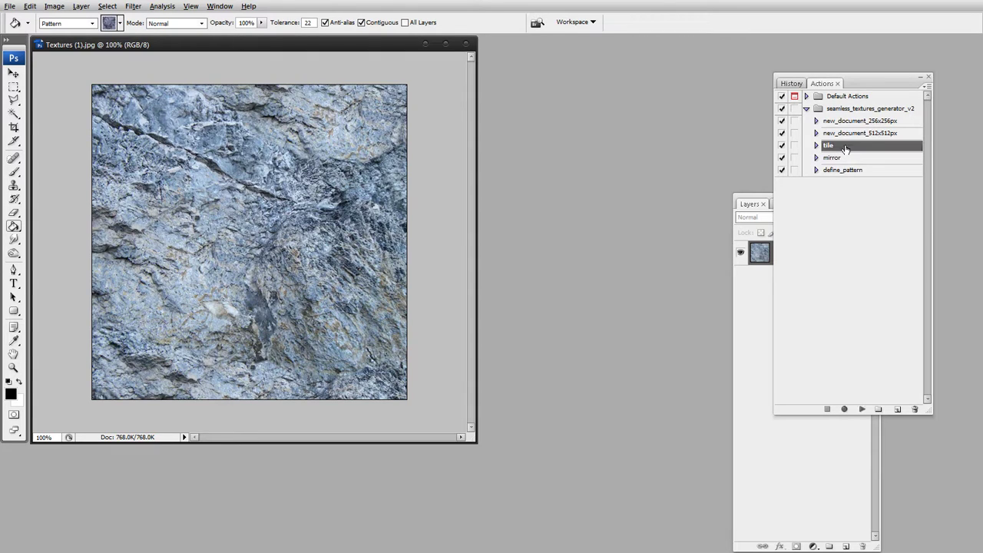
pyautogui.click(861, 408)
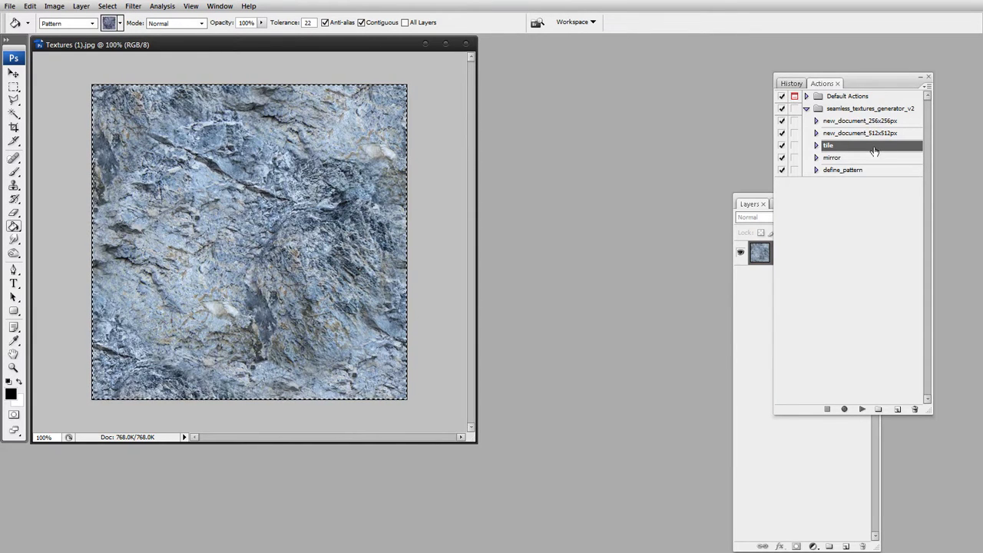
pyautogui.click(869, 170)
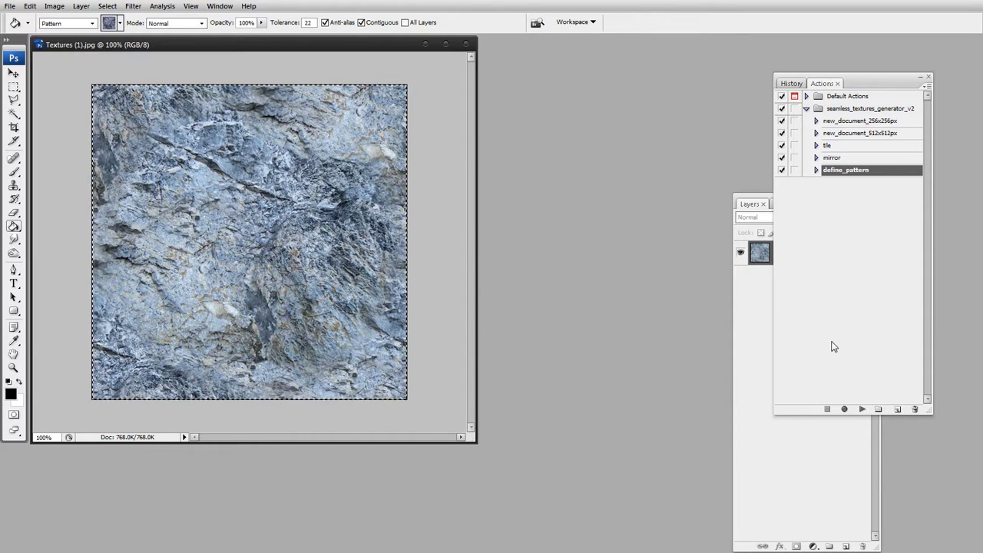
# Step: Close Textures (1).jpg without saving the changes and check the Paint Bucket's pattern list
pyautogui.click(465, 45)
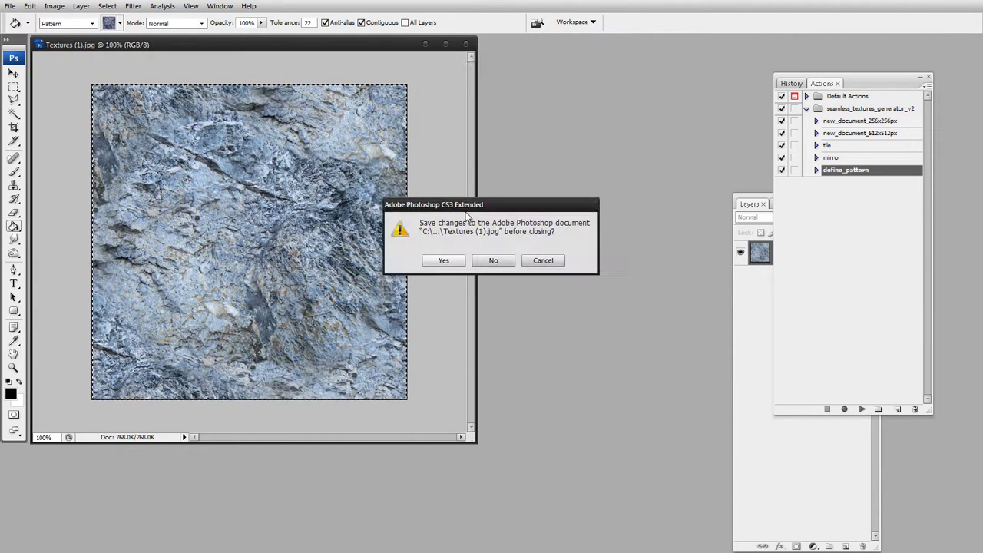
pyautogui.click(499, 261)
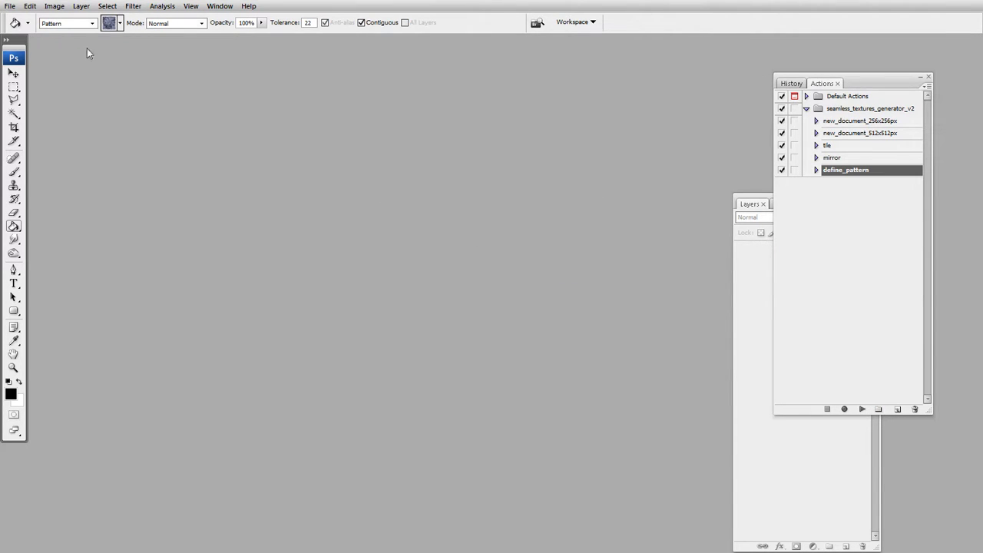
pyautogui.click(119, 24)
pyautogui.click(256, 162)
# Step: Create a new RGB document of 1024 × 1024 pixels with a white background
pyautogui.hotkey('ctrl', 'n')
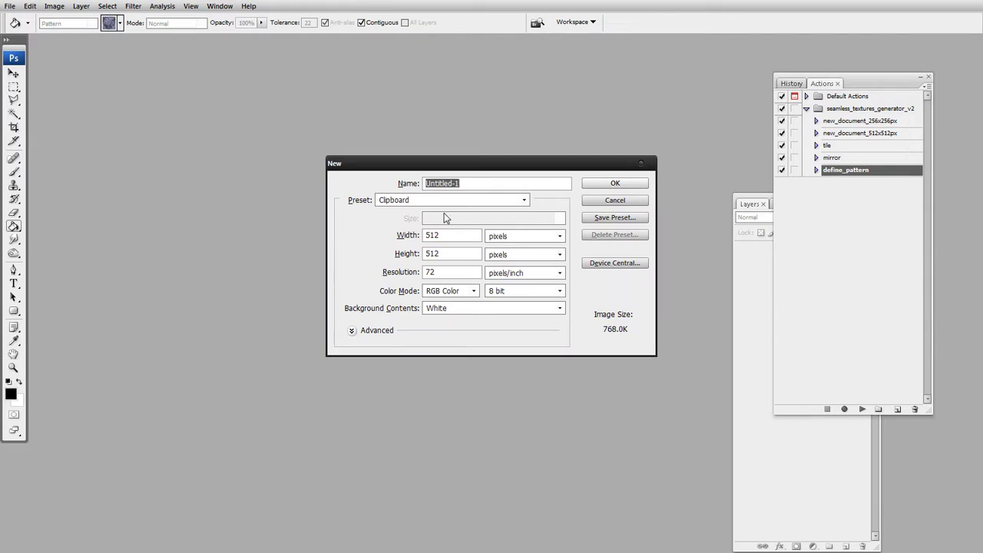
pyautogui.press('Tab')
pyautogui.press('Tab')
pyautogui.write('1024')
pyautogui.press('Tab')
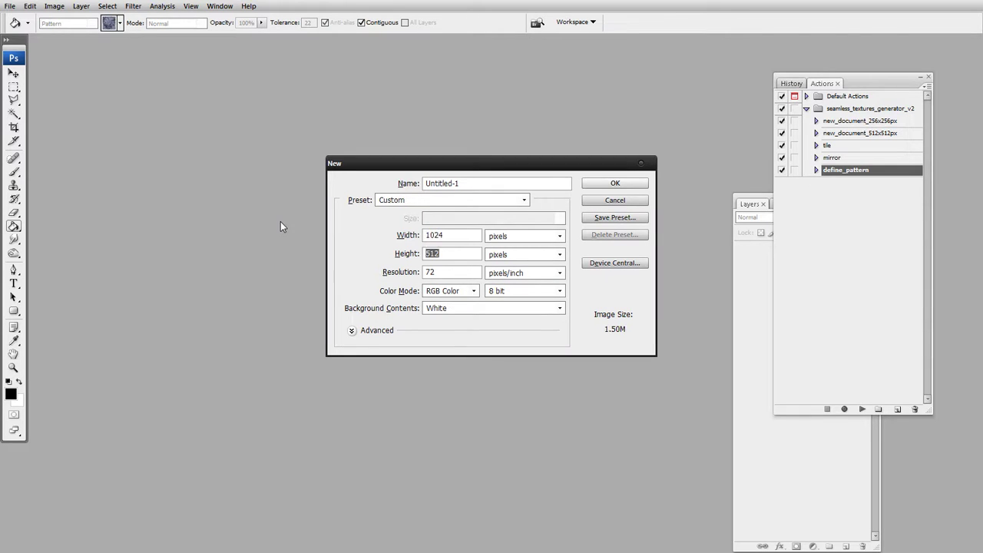
pyautogui.write('1024')
pyautogui.press('Return')
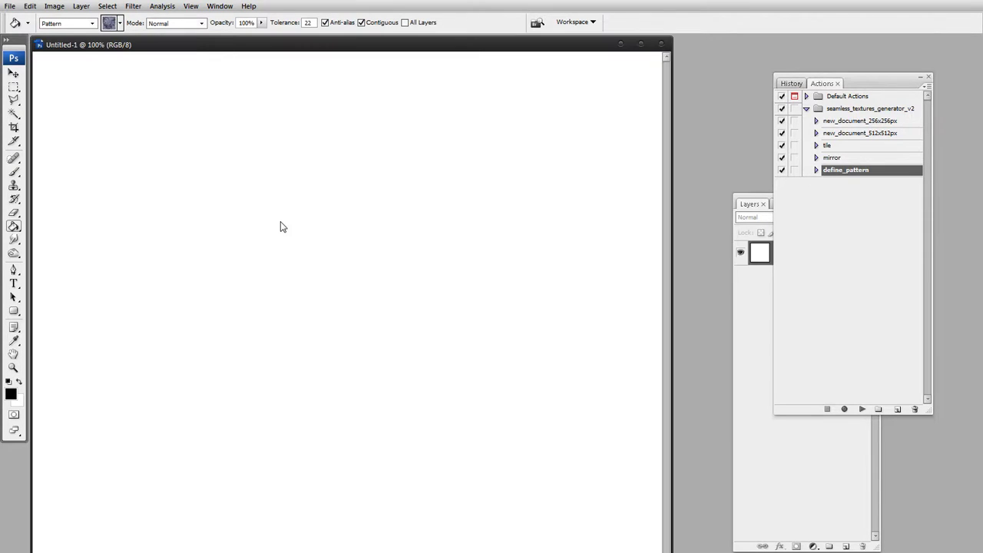
# Step: Fill the blank canvas with the newly defined blue rock pattern using the Paint Bucket
pyautogui.click(120, 23)
pyautogui.click(49, 93)
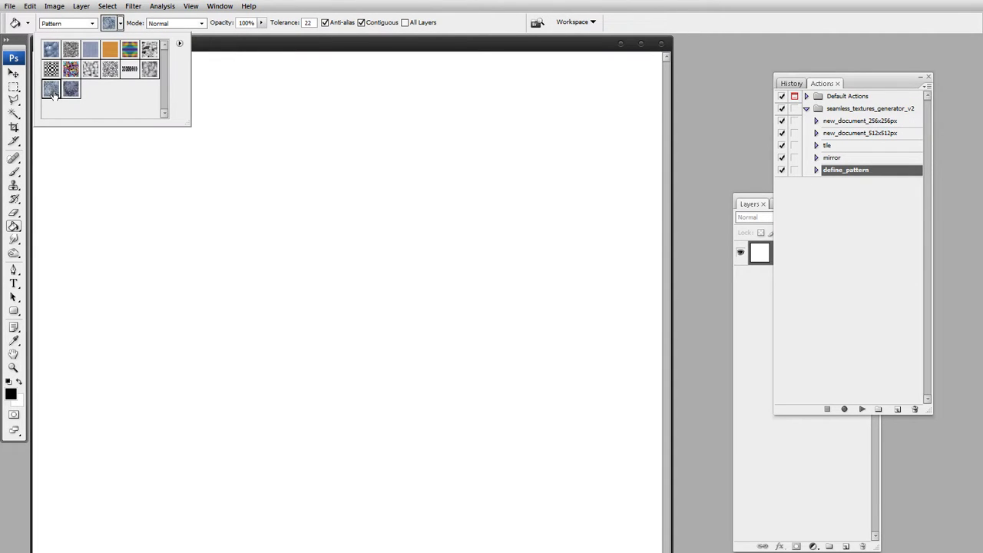
pyautogui.click(329, 212)
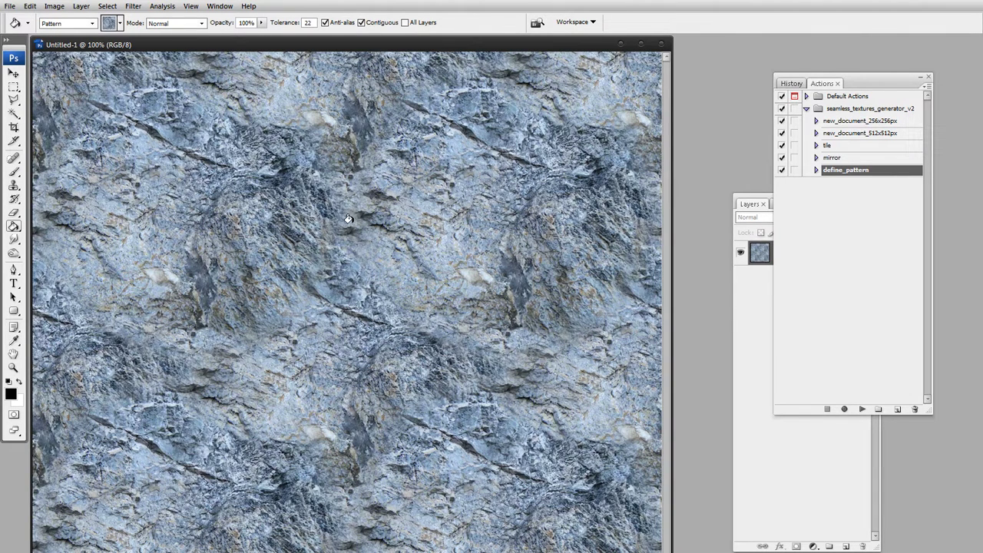
# Step: Mark the five repeating dark cracks with a soft black 45 px brush, and close the untitled document without saving
pyautogui.press('b')
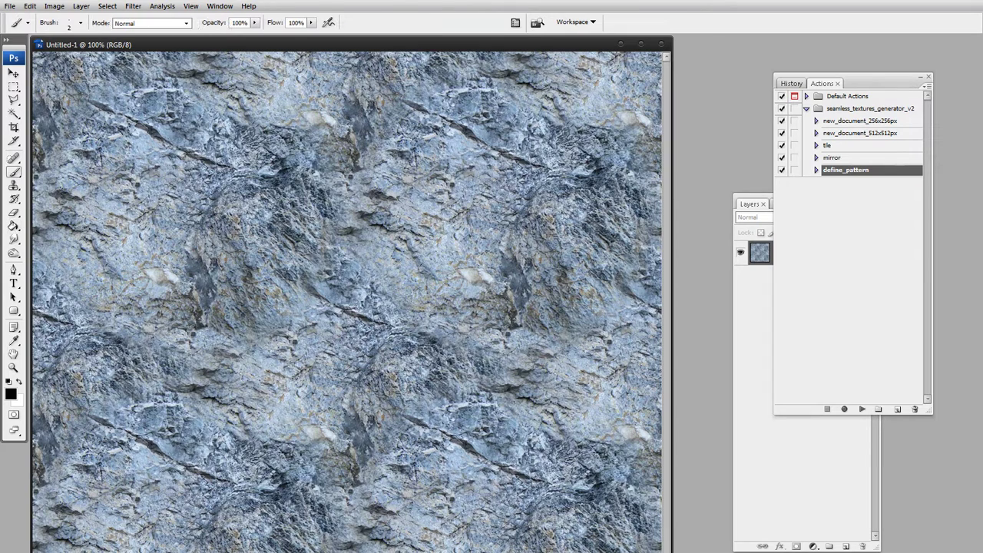
pyautogui.press(']')
pyautogui.press(']')
pyautogui.moveTo(140, 115)
pyautogui.mouseDown()
pyautogui.moveTo(115, 137)
pyautogui.moveTo(170, 125)
pyautogui.moveTo(229, 170)
pyautogui.mouseUp()
pyautogui.moveTo(314, 293); pyautogui.dragTo(406, 332)
pyautogui.moveTo(426, 111); pyautogui.dragTo(551, 178)
pyautogui.moveTo(424, 420); pyautogui.dragTo(543, 491)
pyautogui.moveTo(101, 415)
pyautogui.mouseDown()
pyautogui.moveTo(155, 456)
pyautogui.moveTo(234, 501)
pyautogui.mouseUp()
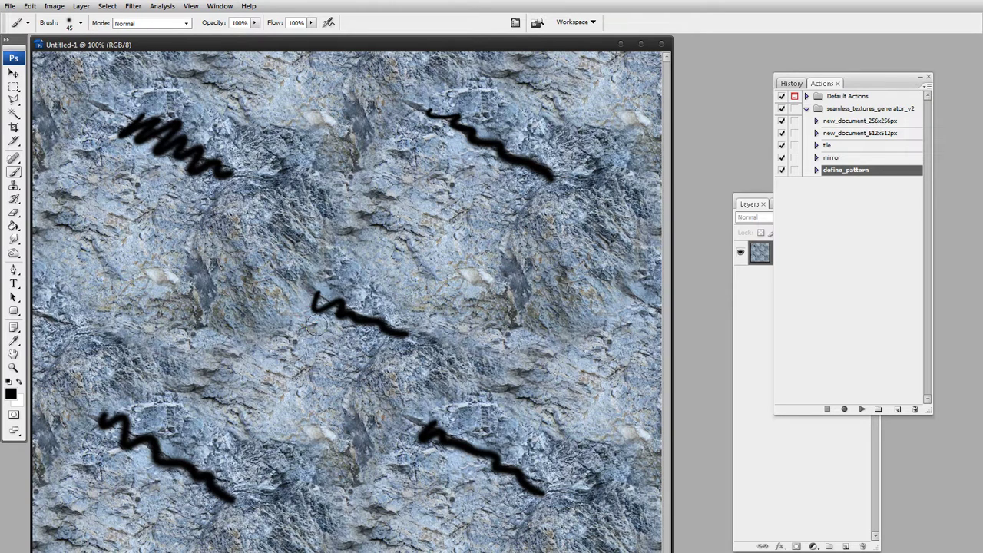
pyautogui.click(664, 46)
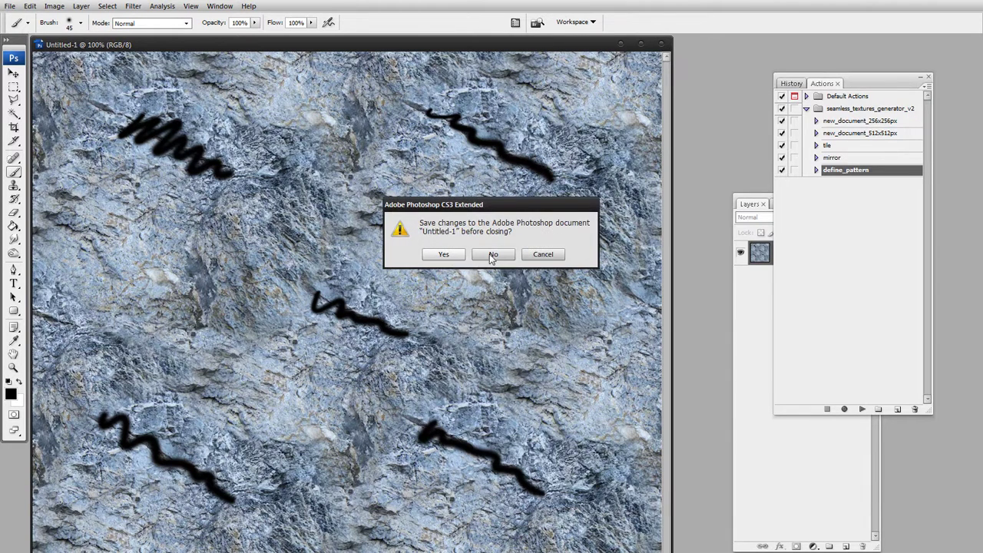
pyautogui.click(490, 254)
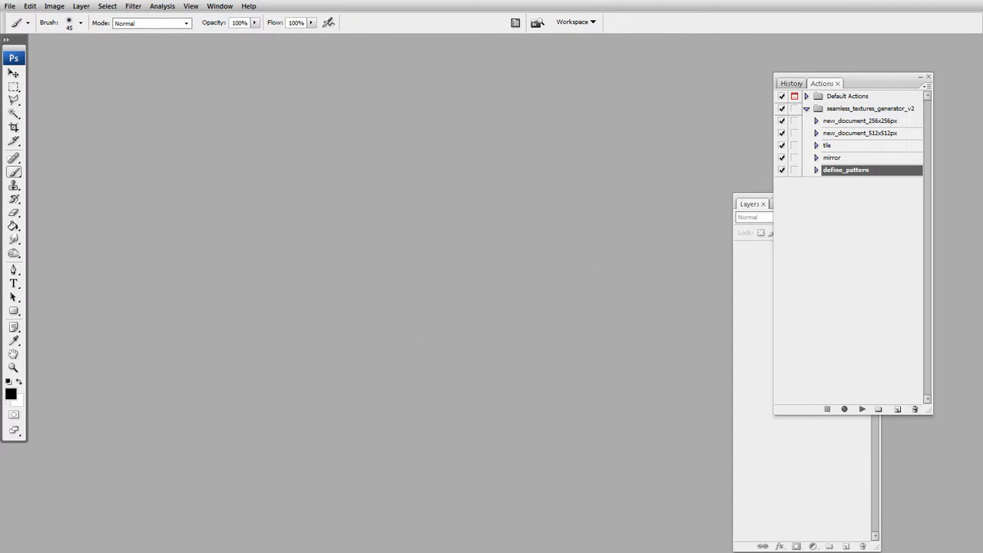
# Step: Open the bark photo Textures (2).jpg from the Presets Actions folder and run the tile action on it
pyautogui.hotkey('alt', 'Tab')
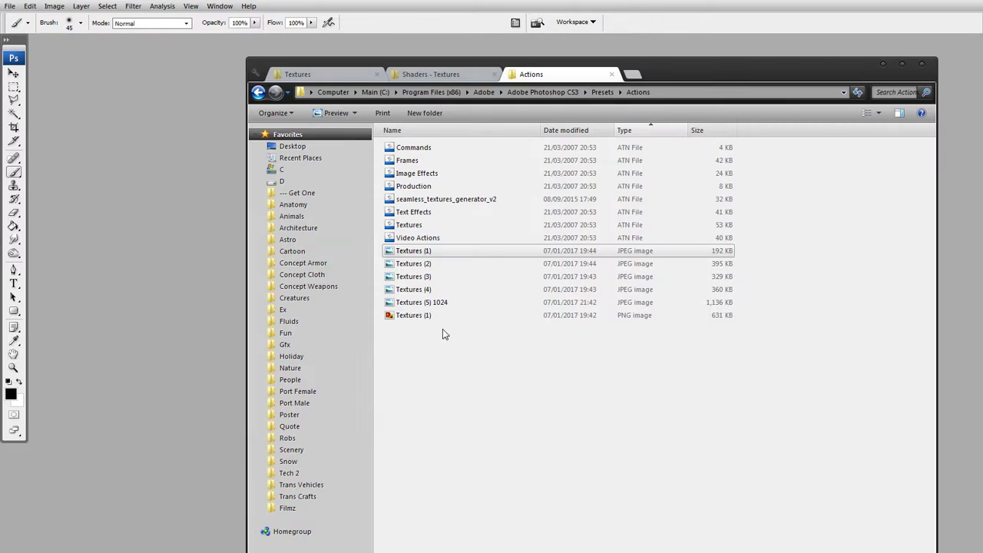
pyautogui.doubleClick(401, 264)
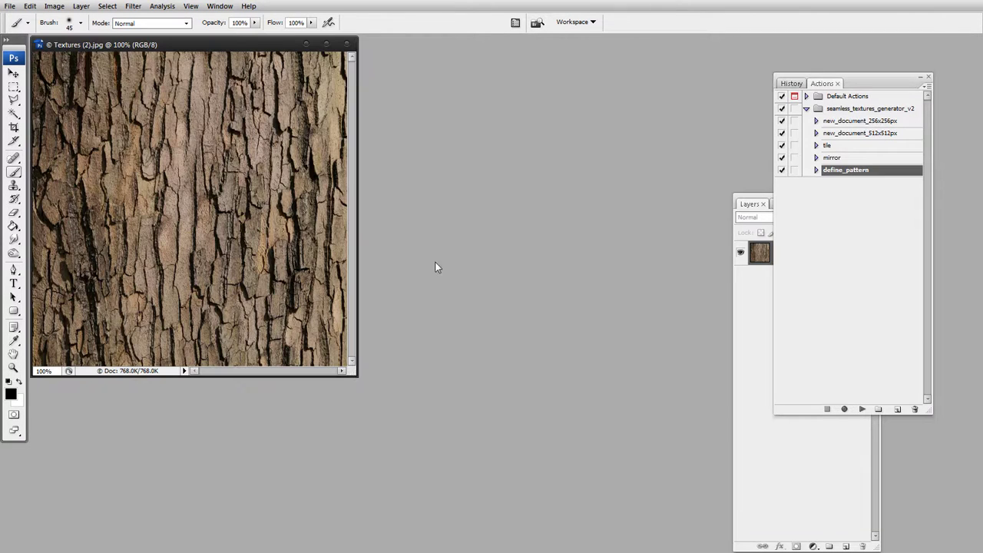
pyautogui.moveTo(247, 47); pyautogui.dragTo(385, 73)
pyautogui.moveTo(489, 395); pyautogui.dragTo(571, 477)
pyautogui.click(830, 147)
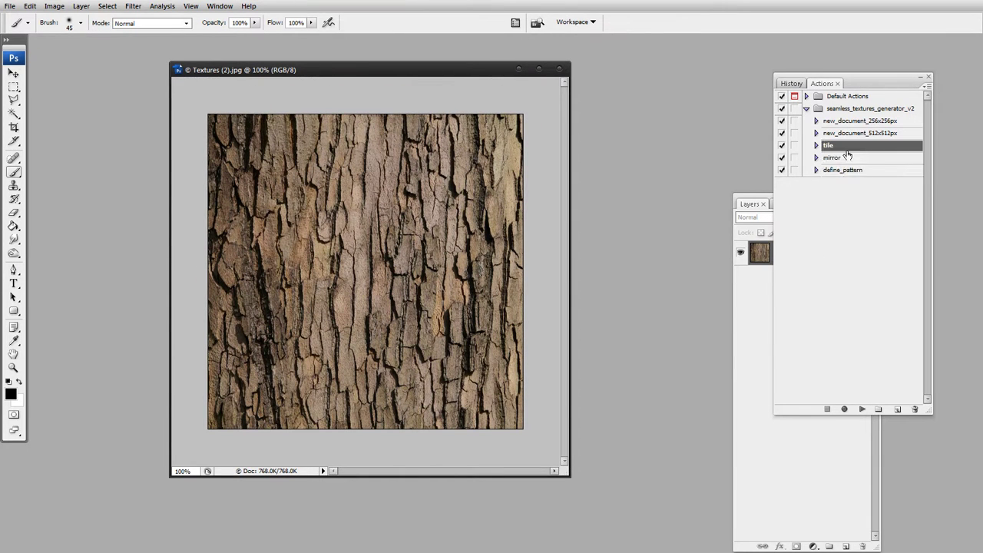
pyautogui.click(863, 410)
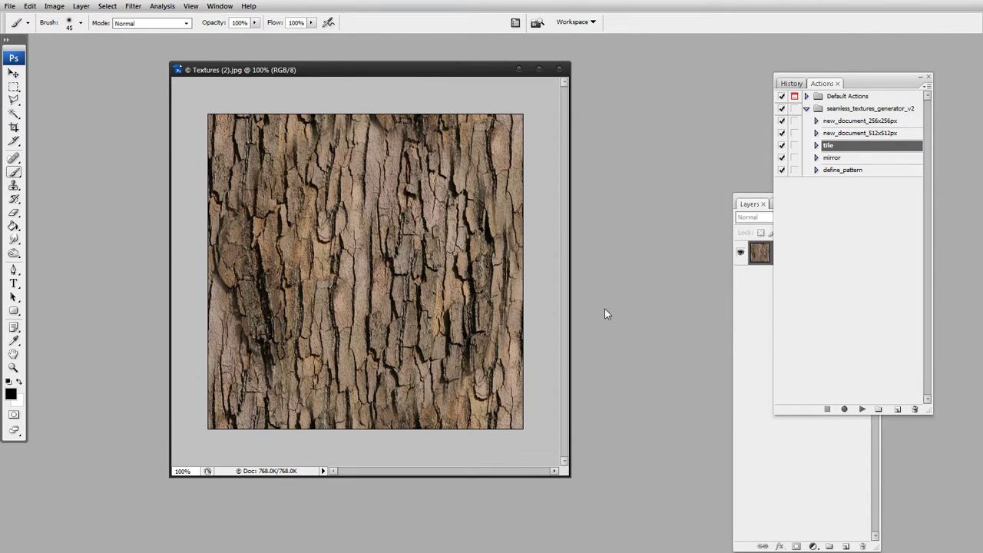
pyautogui.click(740, 348)
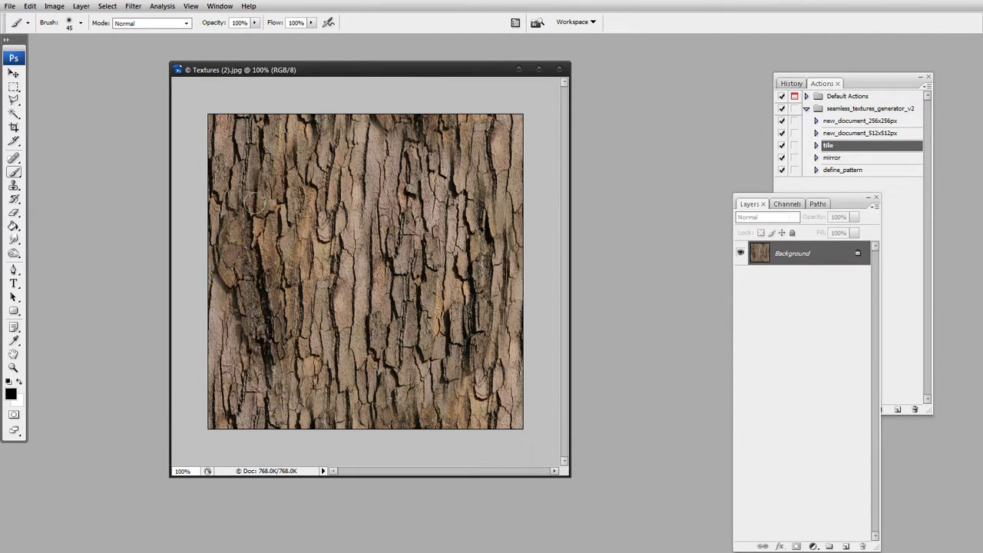
# Step: Paint a dark crack under the blurred bark patch near the texture's upper edge, and refine it with the Clone Stamp and Healing Brush
pyautogui.moveTo(252, 198)
pyautogui.mouseDown()
pyautogui.moveTo(320, 140)
pyautogui.moveTo(435, 147)
pyautogui.moveTo(486, 202)
pyautogui.moveTo(504, 241)
pyautogui.moveTo(507, 291)
pyautogui.moveTo(480, 379)
pyautogui.moveTo(415, 415)
pyautogui.moveTo(310, 406)
pyautogui.moveTo(237, 329)
pyautogui.moveTo(228, 270)
pyautogui.moveTo(248, 182)
pyautogui.mouseUp()
pyautogui.hotkey('ctrl', 'z')
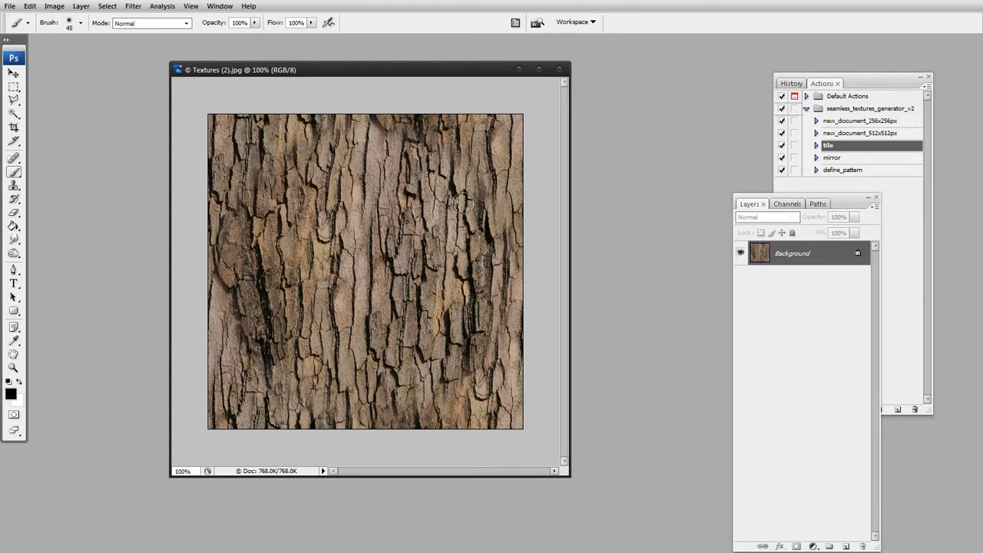
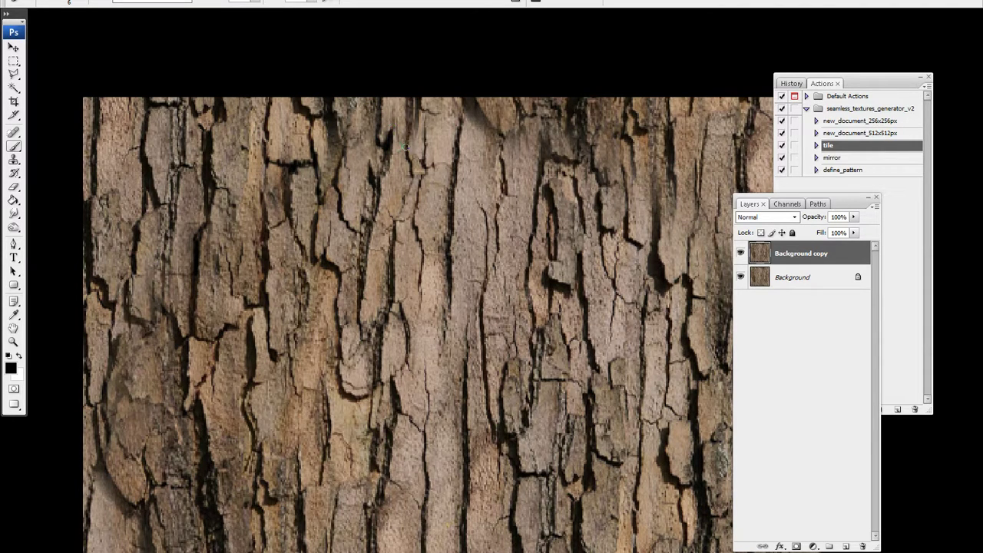
pyautogui.moveTo(476, 126)
pyautogui.mouseDown()
pyautogui.moveTo(498, 123)
pyautogui.moveTo(506, 135)
pyautogui.moveTo(522, 125)
pyautogui.moveTo(533, 152)
pyautogui.mouseUp()
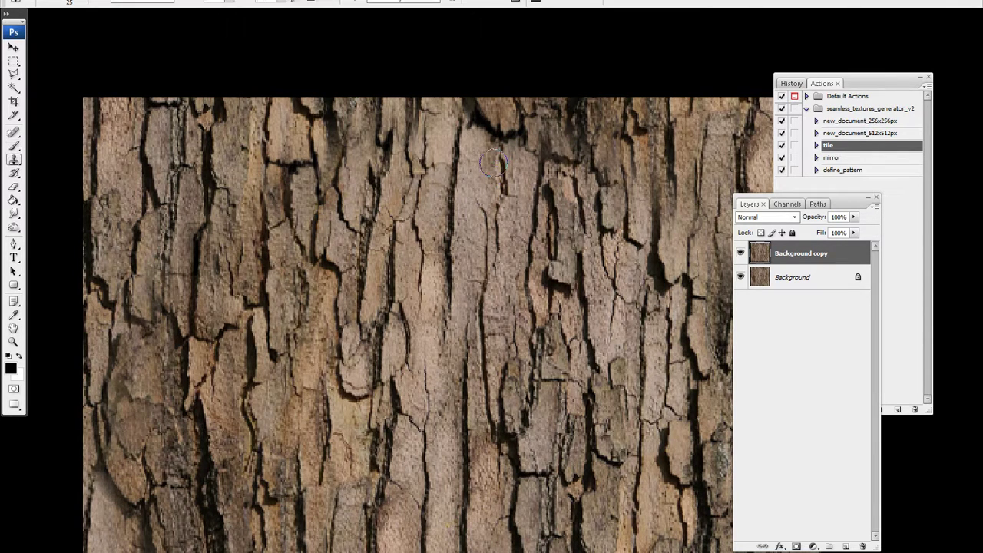
pyautogui.press('s')
pyautogui.moveTo(489, 141)
pyautogui.mouseDown()
pyautogui.moveTo(493, 132)
pyautogui.moveTo(506, 150)
pyautogui.moveTo(497, 157)
pyautogui.mouseUp()
pyautogui.press('j')
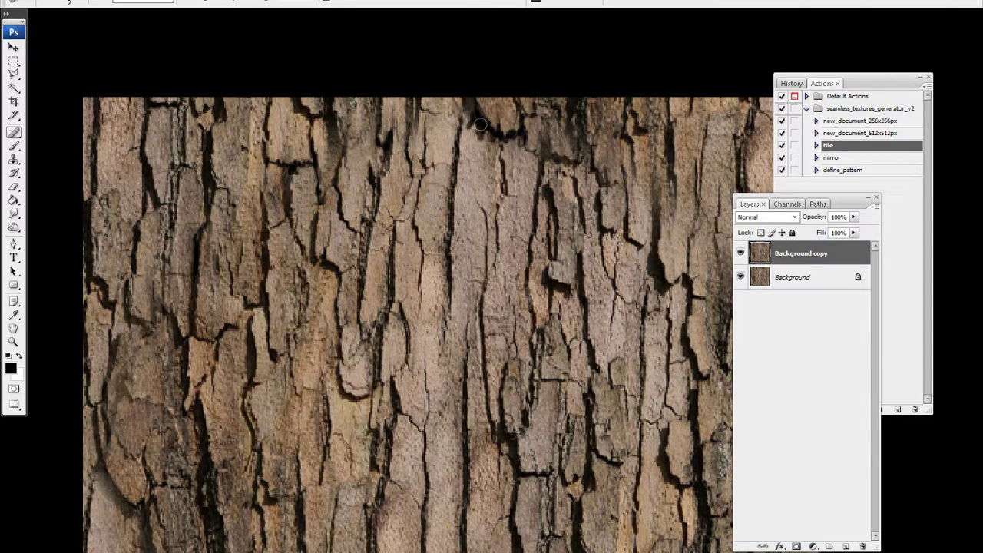
pyautogui.moveTo(479, 125)
pyautogui.mouseDown()
pyautogui.moveTo(478, 127)
pyautogui.moveTo(489, 135)
pyautogui.moveTo(487, 172)
pyautogui.moveTo(491, 137)
pyautogui.mouseUp()
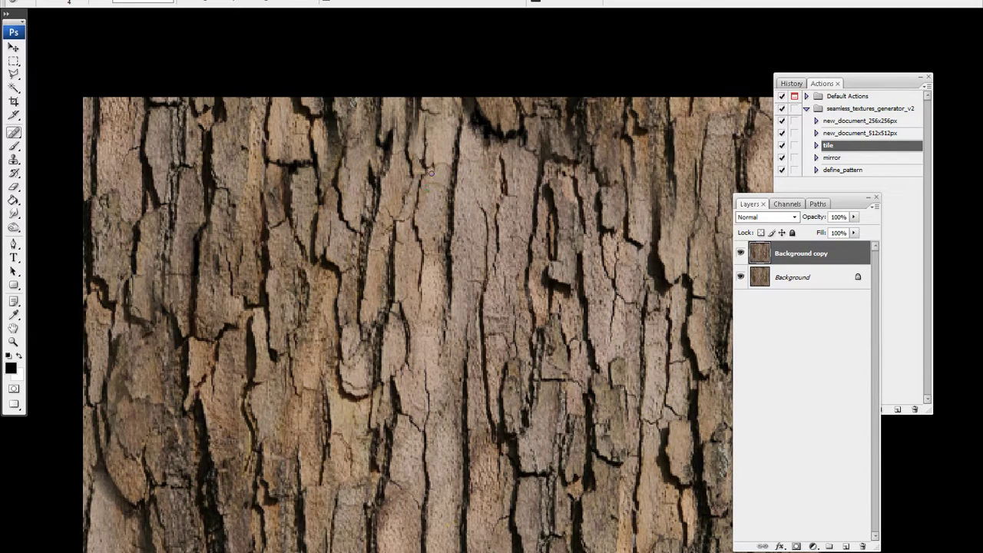
# Step: Try black 6 px brush strokes along the bark texture's upper edge, and undo them
pyautogui.press('b')
pyautogui.moveTo(497, 100)
pyautogui.mouseDown()
pyautogui.moveTo(422, 101)
pyautogui.moveTo(547, 102)
pyautogui.moveTo(358, 96)
pyautogui.moveTo(261, 108)
pyautogui.mouseUp()
pyautogui.moveTo(261, 108); pyautogui.dragTo(528, 111)
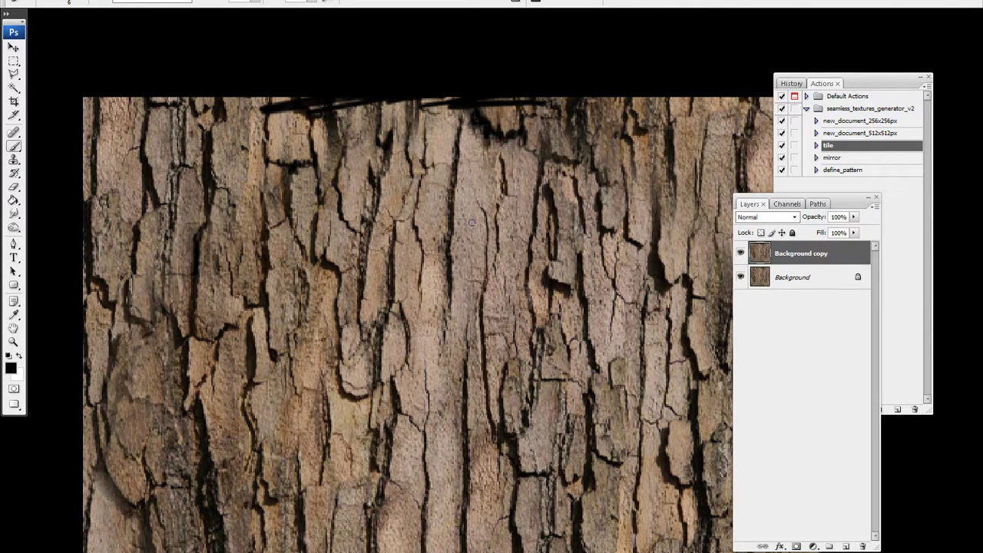
pyautogui.hotkey('ctrl', 'z')
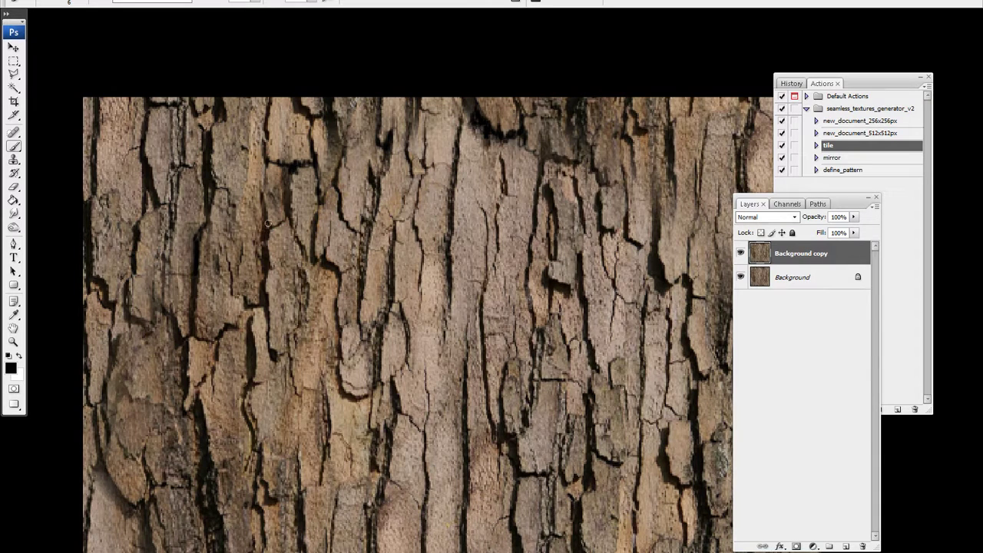
# Step: Compare the retouched Background copy with the original tile by toggling the layer's visibility
pyautogui.click(740, 254)
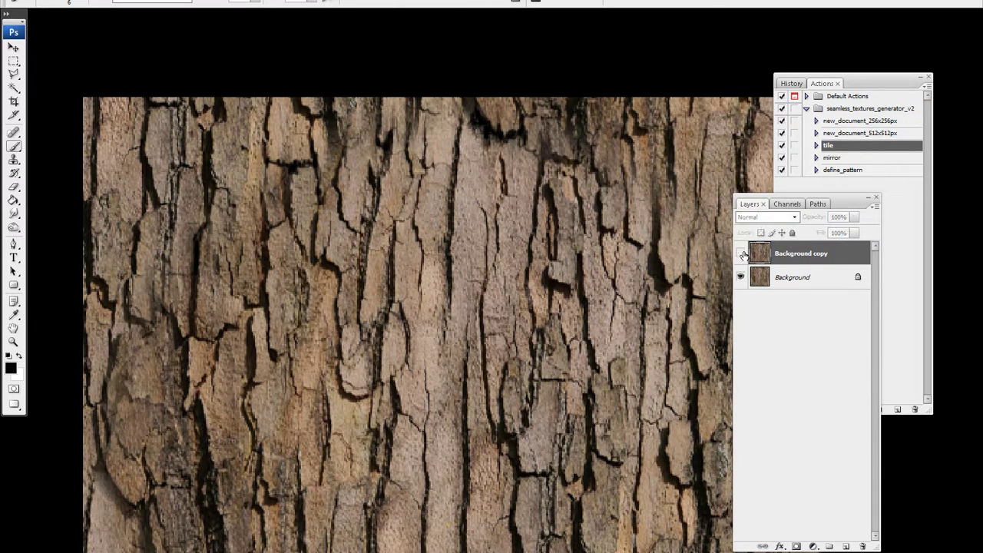
pyautogui.click(741, 254)
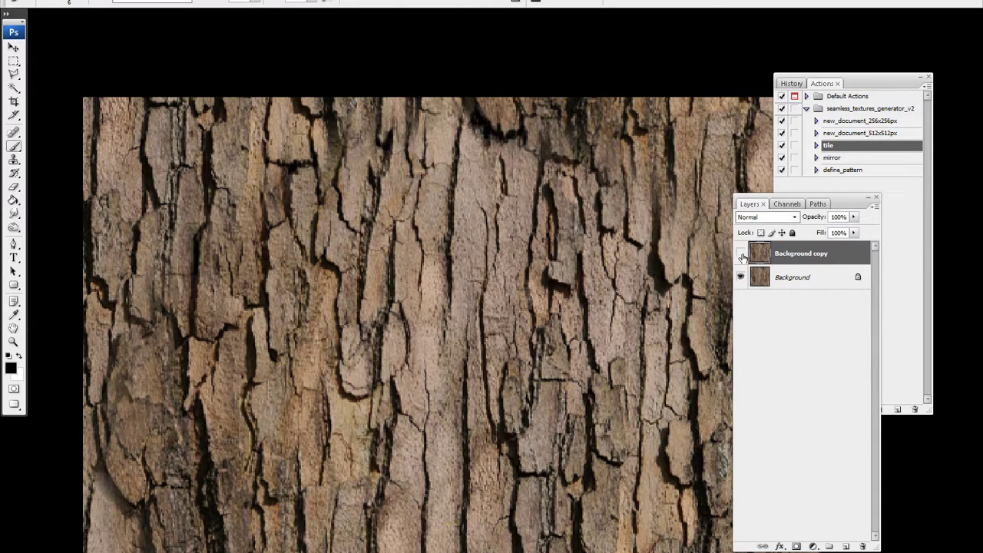
pyautogui.click(741, 255)
pyautogui.click(741, 254)
pyautogui.click(741, 254)
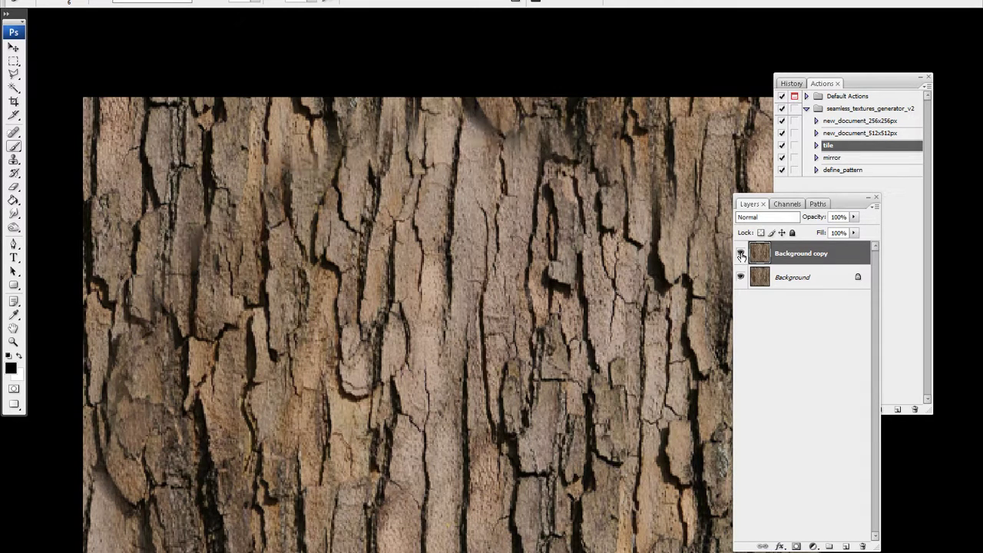
pyautogui.click(741, 254)
pyautogui.click(741, 254)
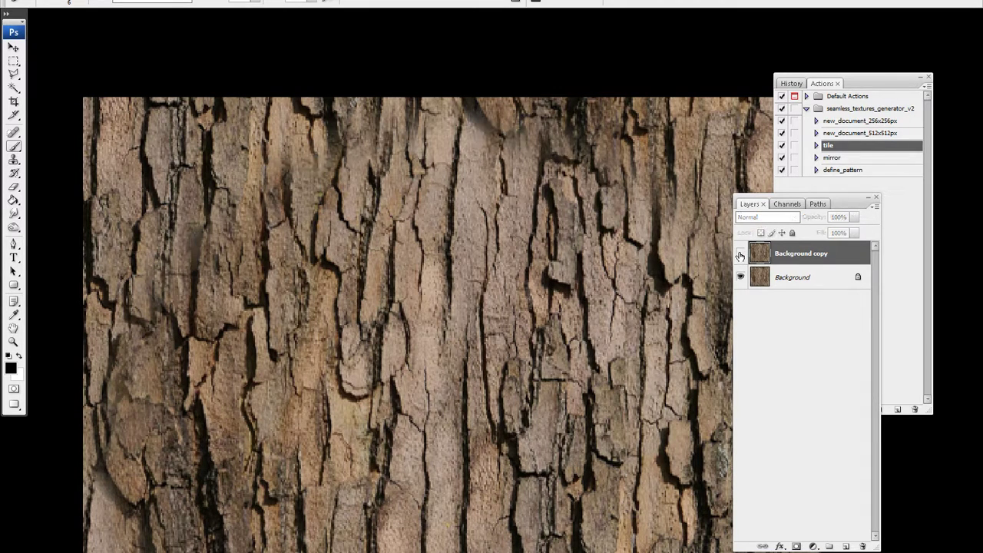
pyautogui.click(741, 254)
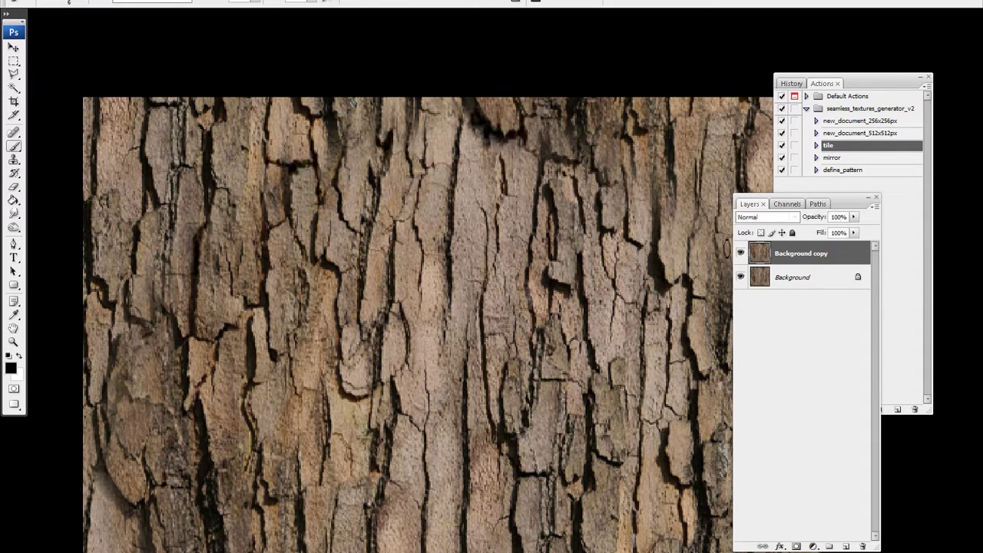
# Step: Try long curved black strokes from the retouched crack across the upper-left bark, and undo them
pyautogui.moveTo(459, 117)
pyautogui.mouseDown()
pyautogui.moveTo(132, 264)
pyautogui.moveTo(197, 254)
pyautogui.mouseUp()
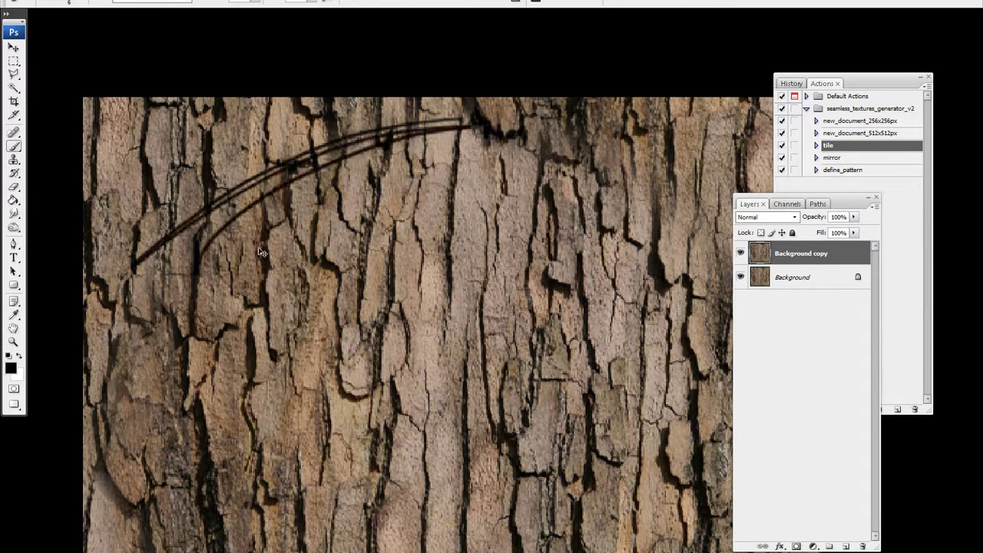
pyautogui.hotkey('ctrl', 'alt', 'z')
pyautogui.hotkey('ctrl', 'alt', 'z')
pyautogui.hotkey('ctrl', 'alt', 'z')
pyautogui.hotkey('ctrl', 'alt', 'z')
pyautogui.hotkey('ctrl', 'alt', 'z')
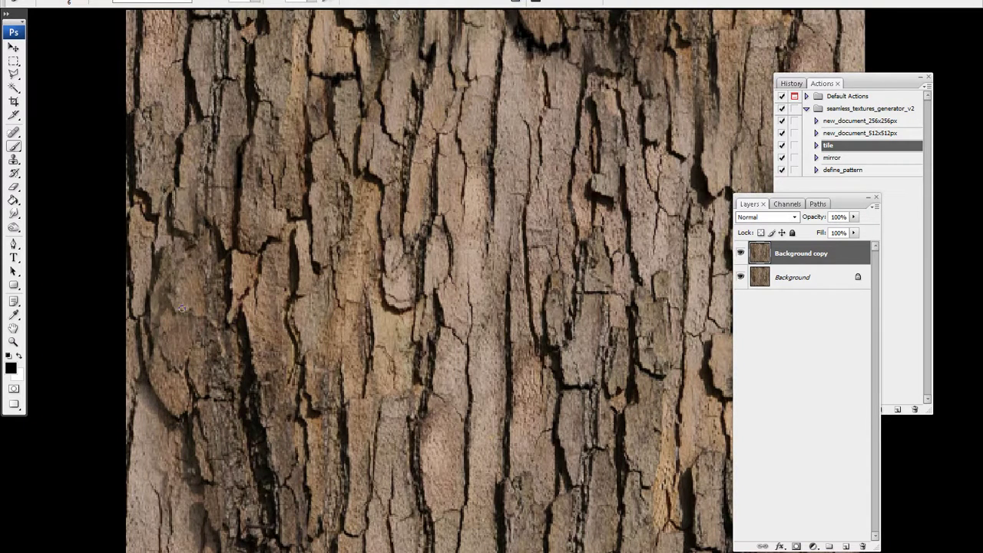
# Step: Paint thin dark cracks around the smooth bark plates near the texture's left edge with the black 6 px brush
pyautogui.moveTo(165, 294); pyautogui.dragTo(149, 349)
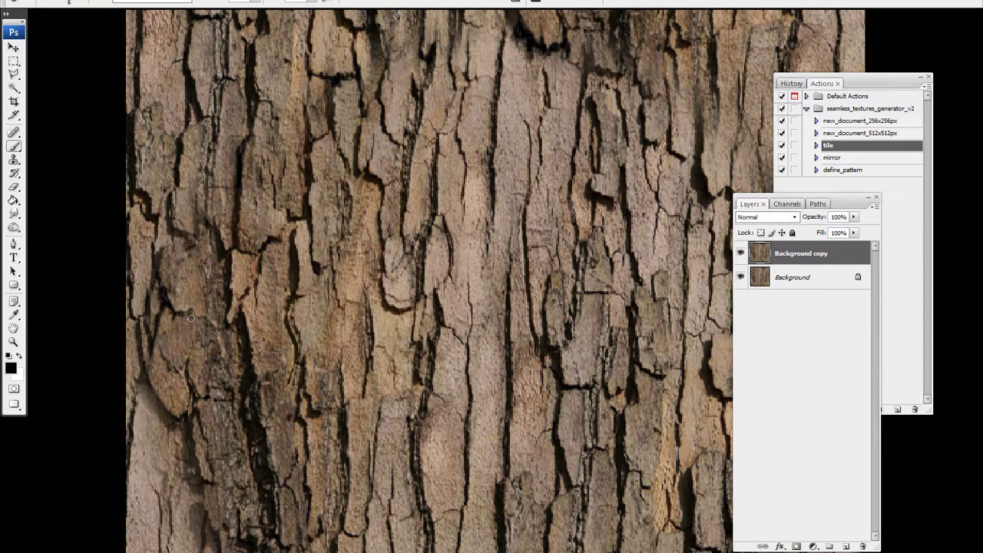
pyautogui.press('Delete')
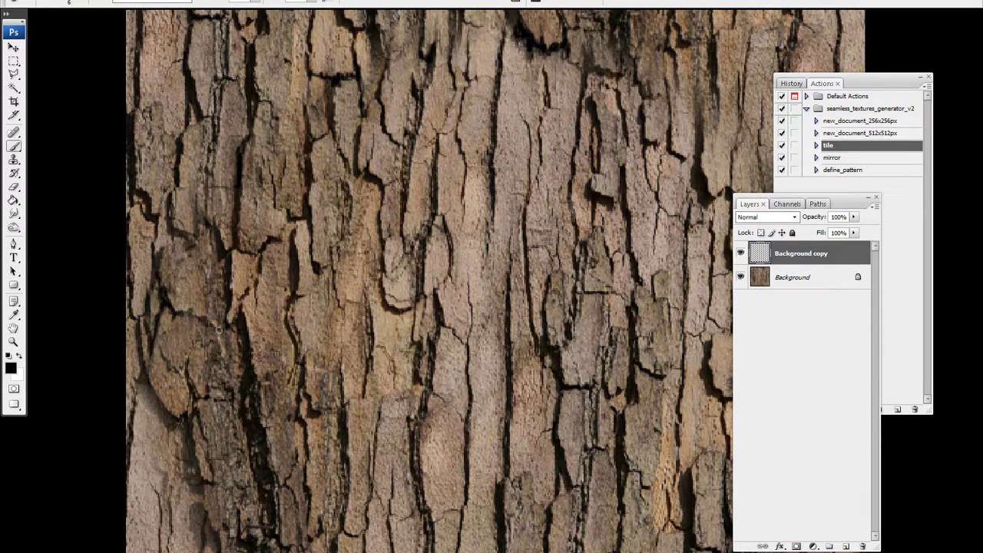
pyautogui.hotkey('ctrl', 'z')
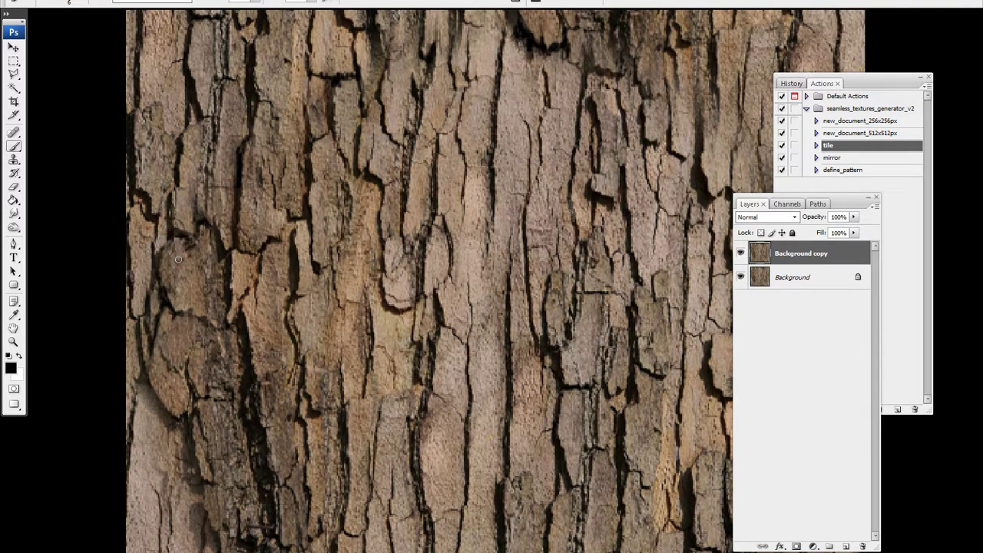
pyautogui.scroll(3, 306, 284)
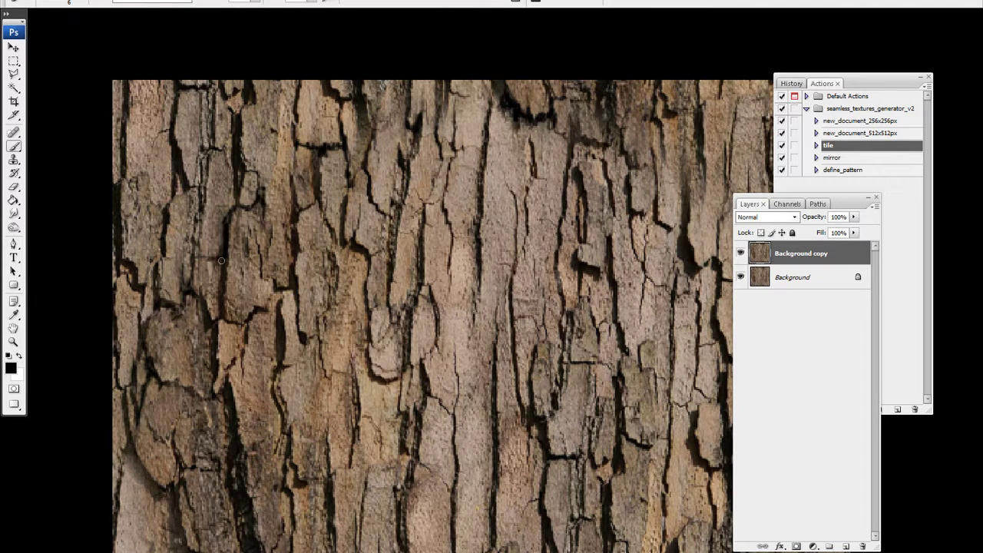
pyautogui.moveTo(254, 322); pyautogui.dragTo(384, 284)
# Step: Compare the painted left-side cracks with the original bark by hiding and showing Background copy
pyautogui.click(740, 253)
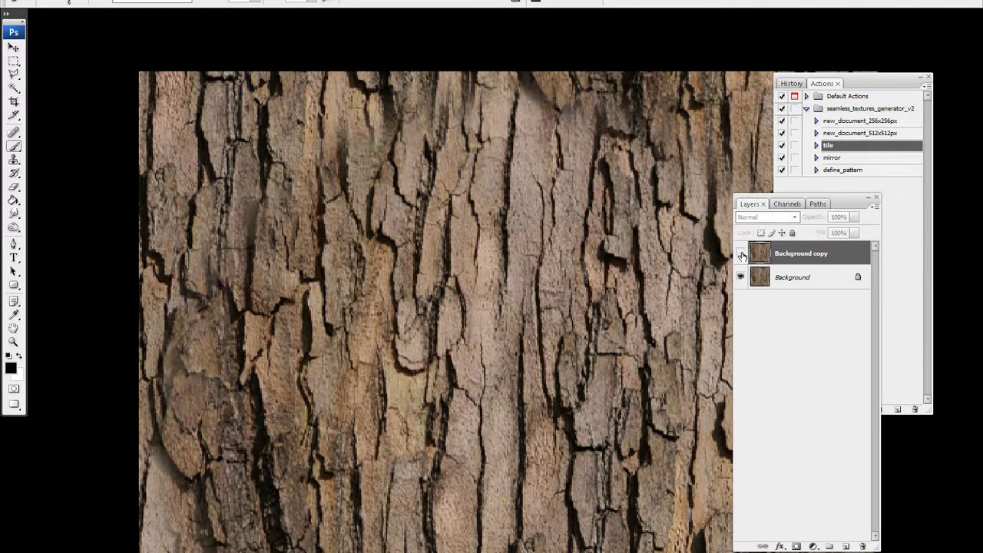
pyautogui.click(740, 254)
pyautogui.click(740, 253)
pyautogui.click(740, 253)
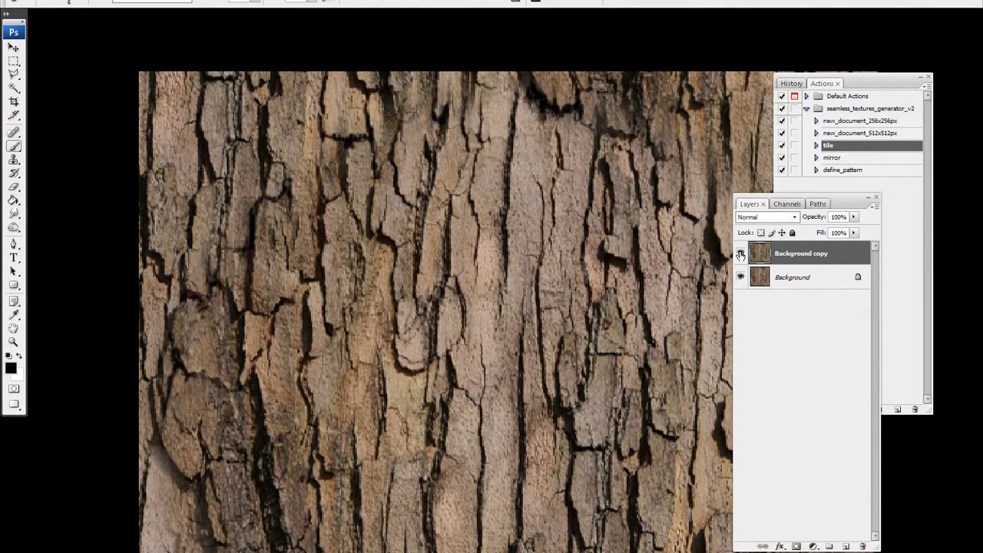
pyautogui.click(740, 253)
pyautogui.click(740, 254)
# Step: View the whole bark tile at a smaller size and compare it with and without the Background copy retouching
pyautogui.moveTo(502, 295); pyautogui.dragTo(341, 279)
pyautogui.doubleClick(13, 329)
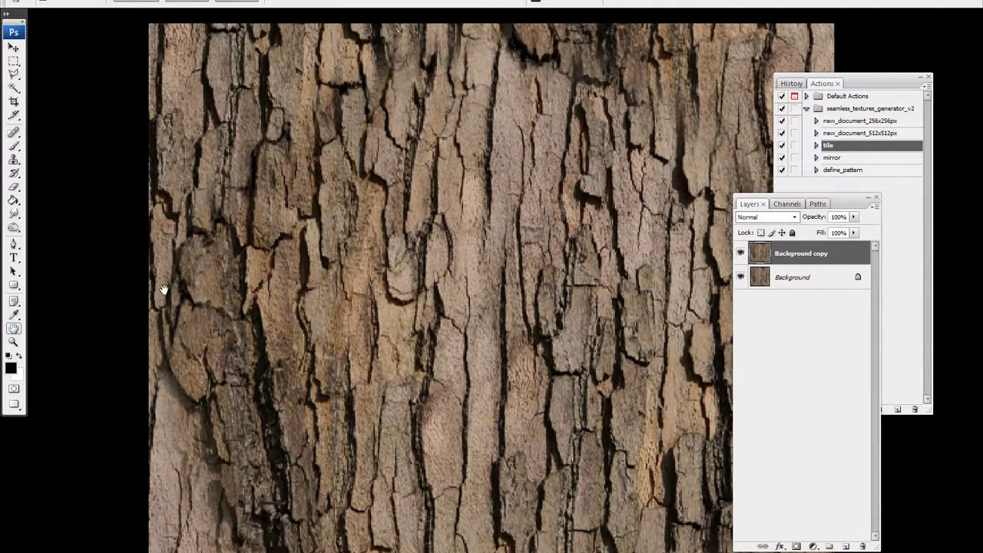
pyautogui.keyDown('alt'); pyautogui.click(262, 288); pyautogui.keyUp('alt')
pyautogui.keyDown('alt'); pyautogui.click(445, 288); pyautogui.keyUp('alt')
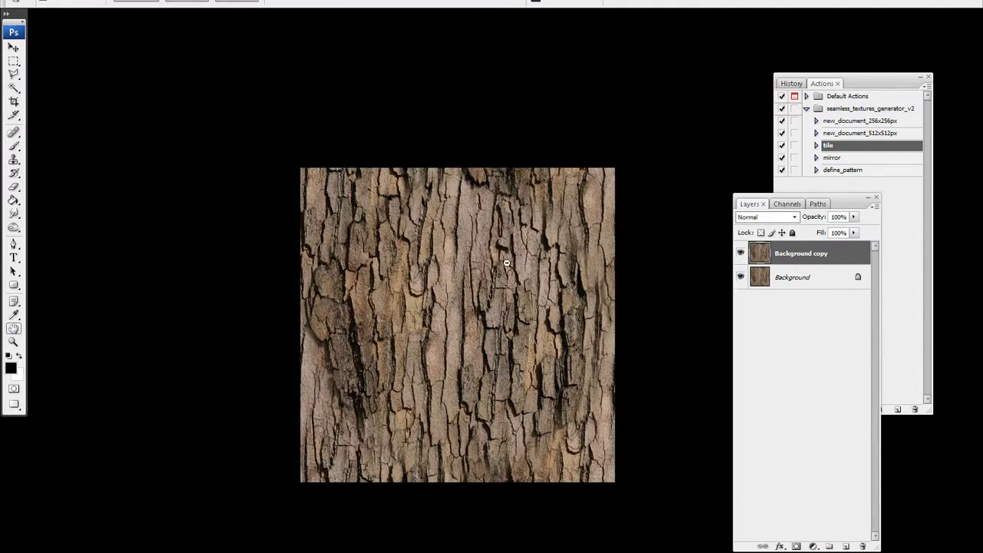
pyautogui.click(741, 254)
pyautogui.click(740, 253)
pyautogui.click(740, 254)
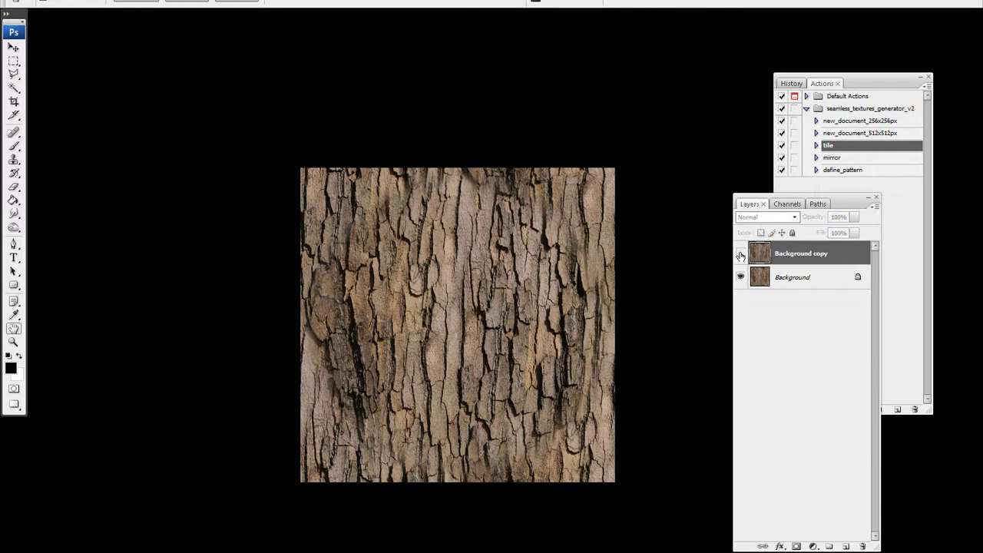
pyautogui.click(740, 254)
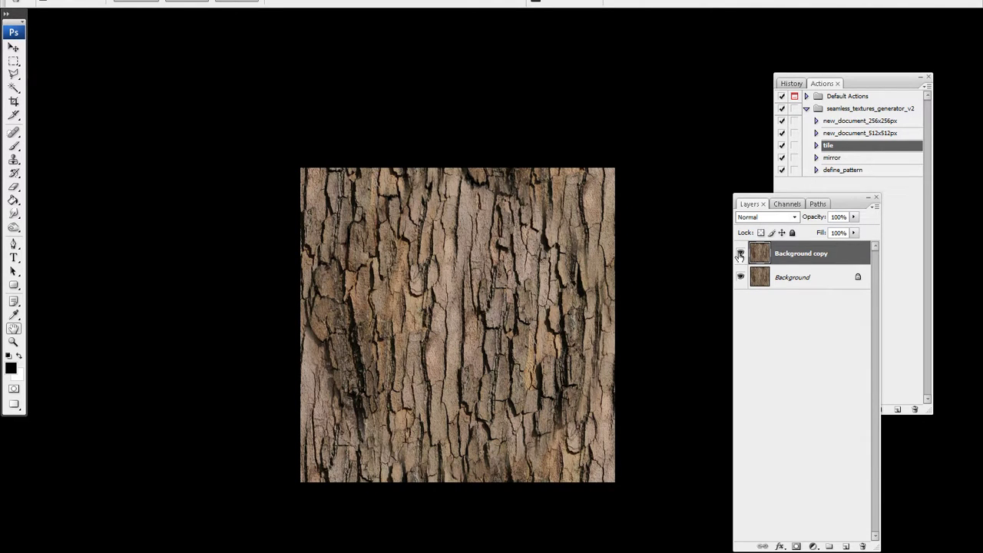
pyautogui.click(740, 253)
pyautogui.click(740, 253)
# Step: Mark the tile's blended border area with one long black brush stroke around the bark, and undo it
pyautogui.press('b')
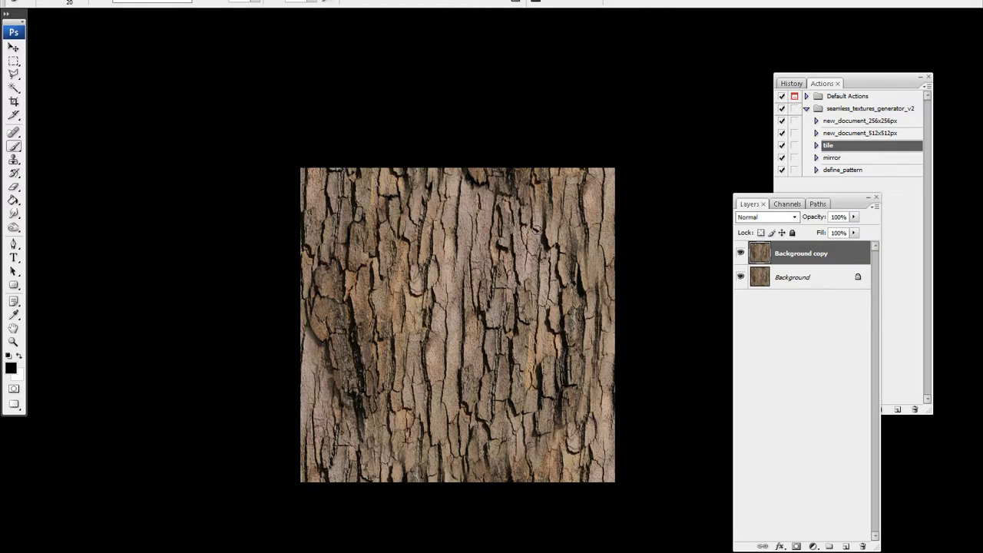
pyautogui.moveTo(531, 198)
pyautogui.mouseDown()
pyautogui.moveTo(603, 278)
pyautogui.moveTo(590, 373)
pyautogui.moveTo(504, 459)
pyautogui.moveTo(399, 460)
pyautogui.moveTo(333, 370)
pyautogui.moveTo(325, 335)
pyautogui.mouseUp()
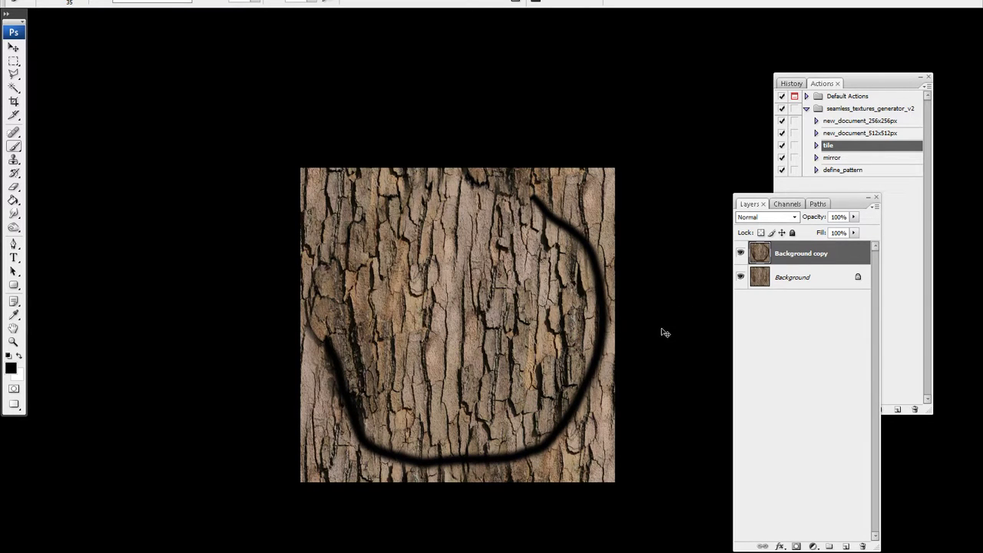
pyautogui.hotkey('ctrl', 'z')
pyautogui.hotkey('ctrl', 'z')
pyautogui.hotkey('ctrl', 'z')
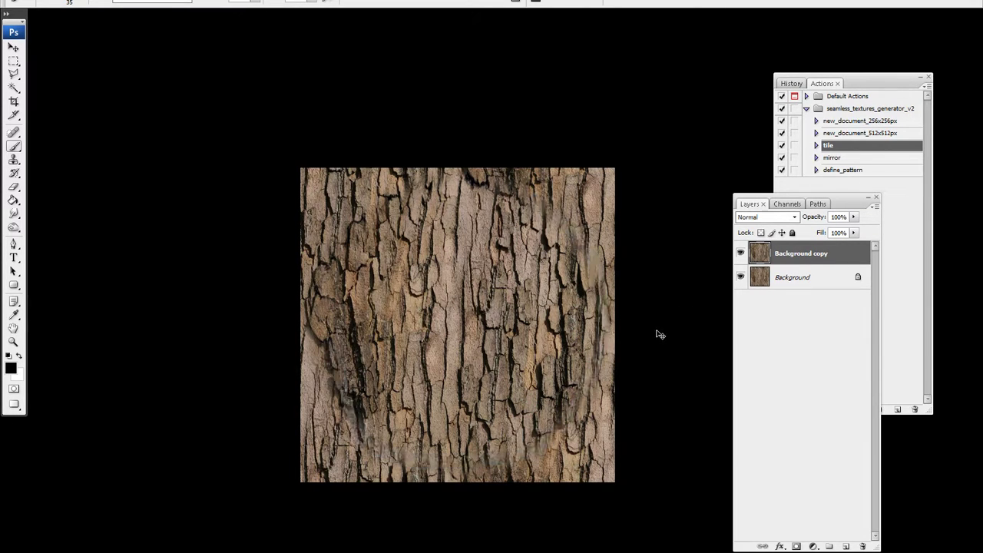
# Step: Close Textures (2).jpg without saving the changes, and open Textures (3).jpg from the Presets Actions folder
pyautogui.hotkey('ctrl', 'w')
pyautogui.click(494, 261)
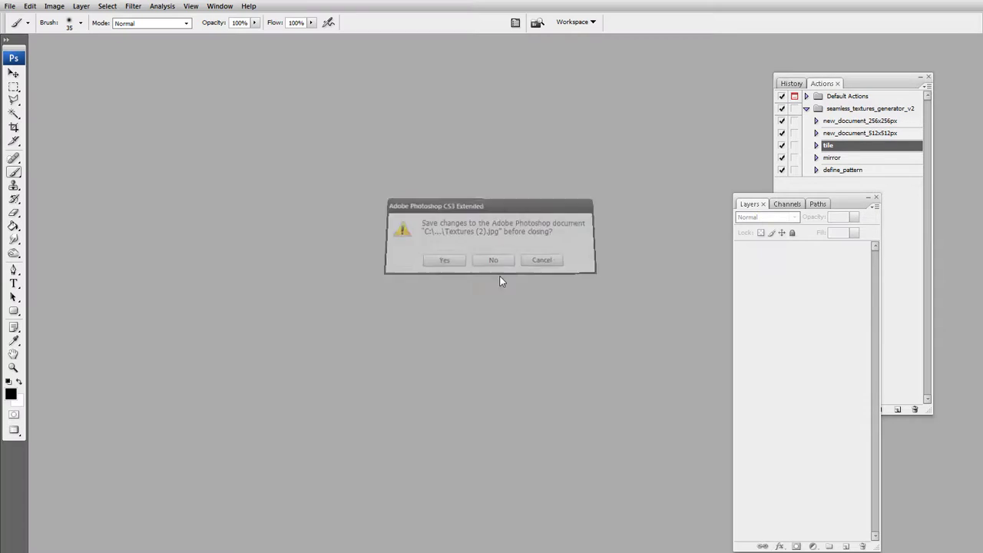
pyautogui.hotkey('alt', 'Tab')
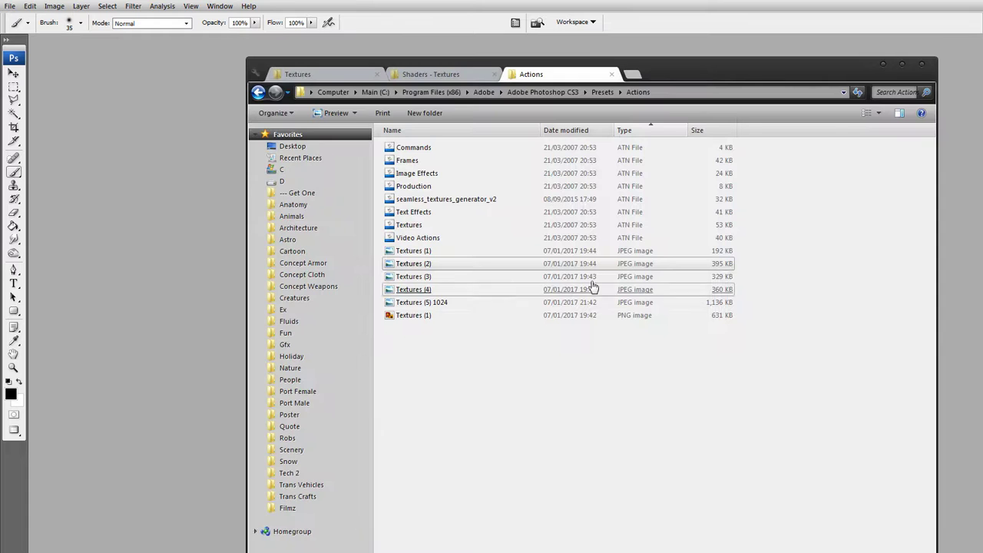
pyautogui.moveTo(443, 278); pyautogui.dragTo(197, 336)
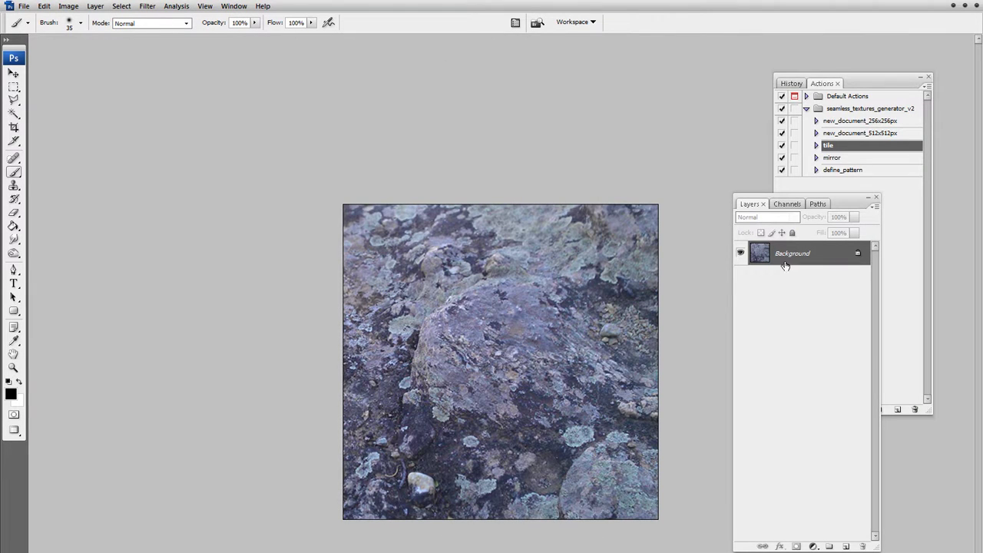
# Step: Run the tile action on Textures (3).jpg and flatten the resulting layers into one background
pyautogui.click(907, 323)
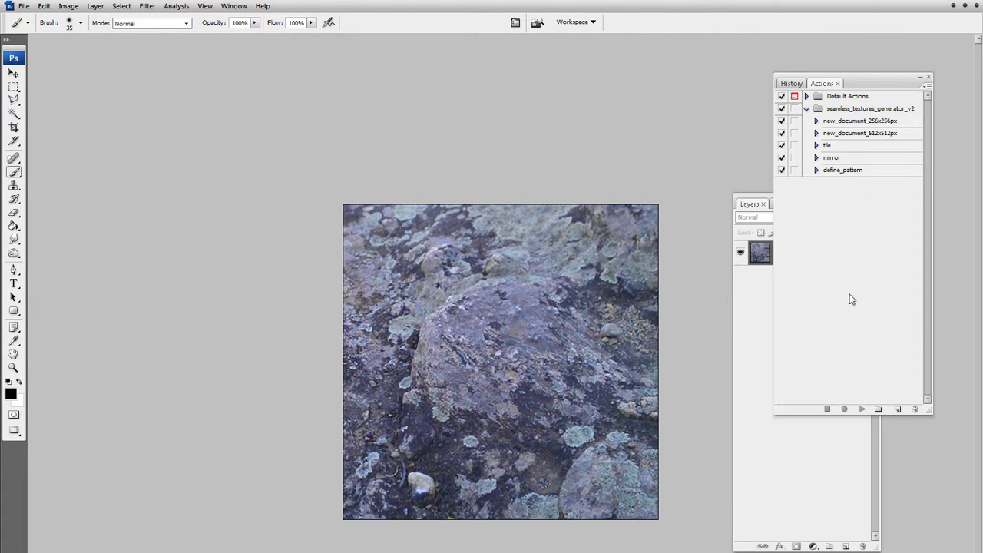
pyautogui.click(829, 145)
pyautogui.click(861, 409)
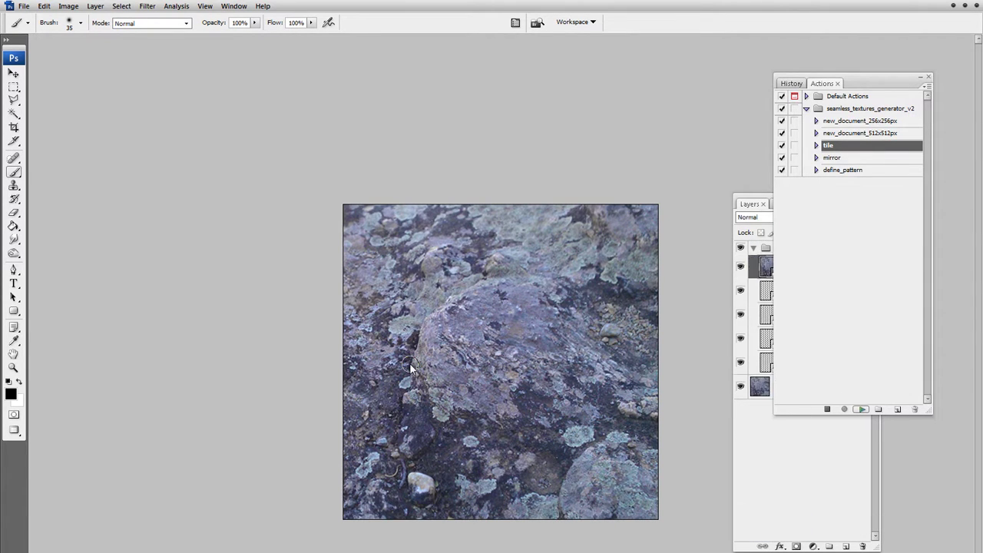
pyautogui.click(774, 440)
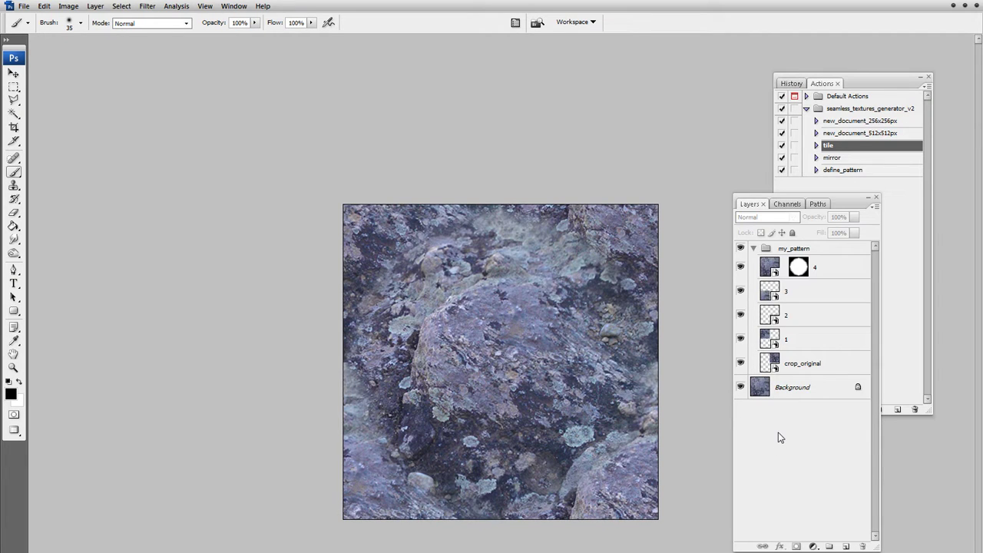
pyautogui.hotkey('alt', 'l')
pyautogui.press('f')
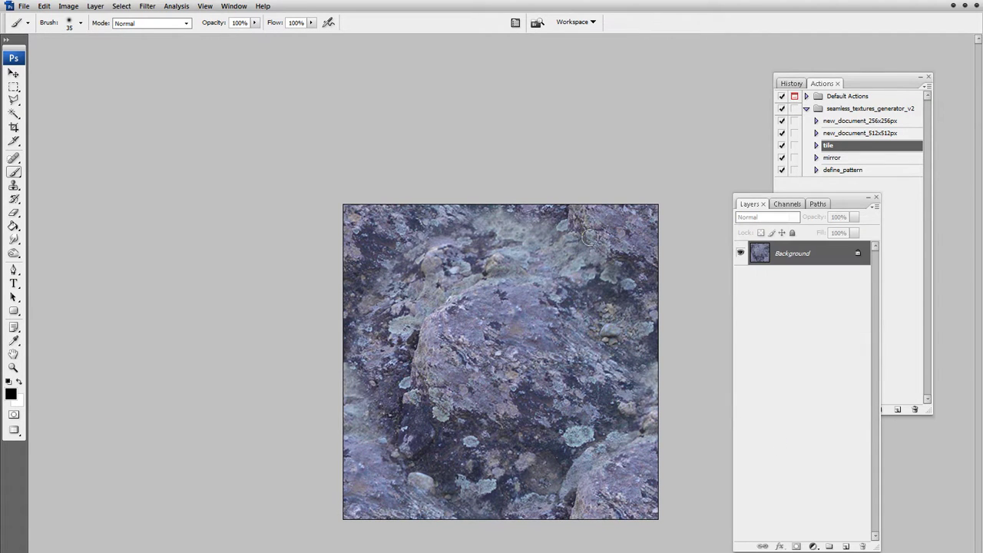
# Step: Save the rock tile as a pattern with the define_pattern action, and close Textures (3).jpg without saving
pyautogui.click(883, 171)
pyautogui.click(862, 409)
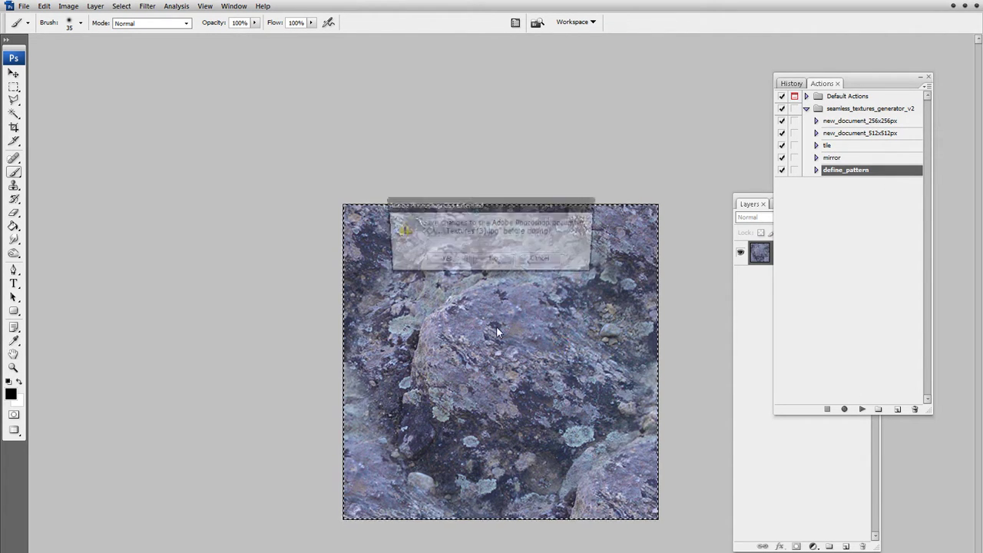
pyautogui.click(493, 260)
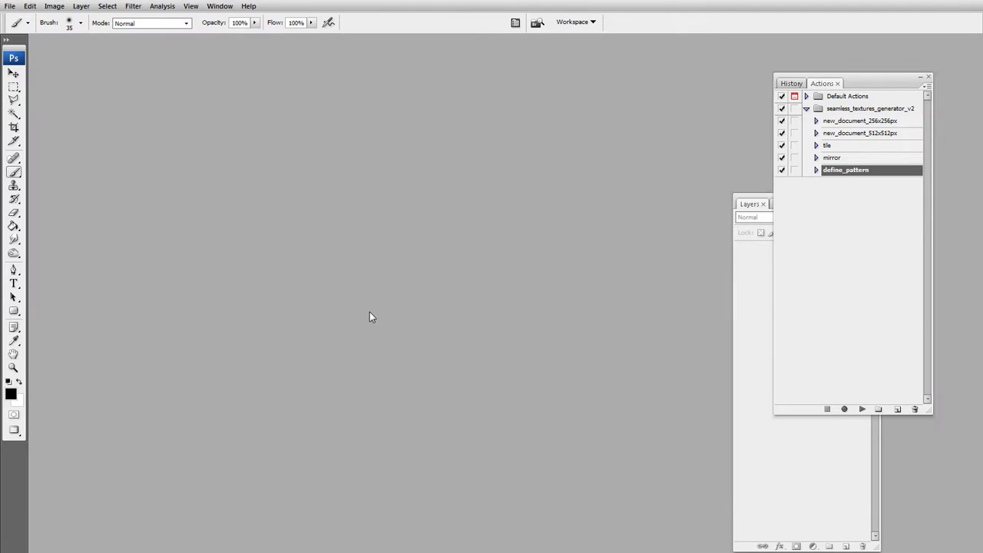
# Step: Create a new white RGB document of 1024 x 1024 pixels for testing the pattern
pyautogui.hotkey('ctrl', 'n')
pyautogui.doubleClick(448, 235)
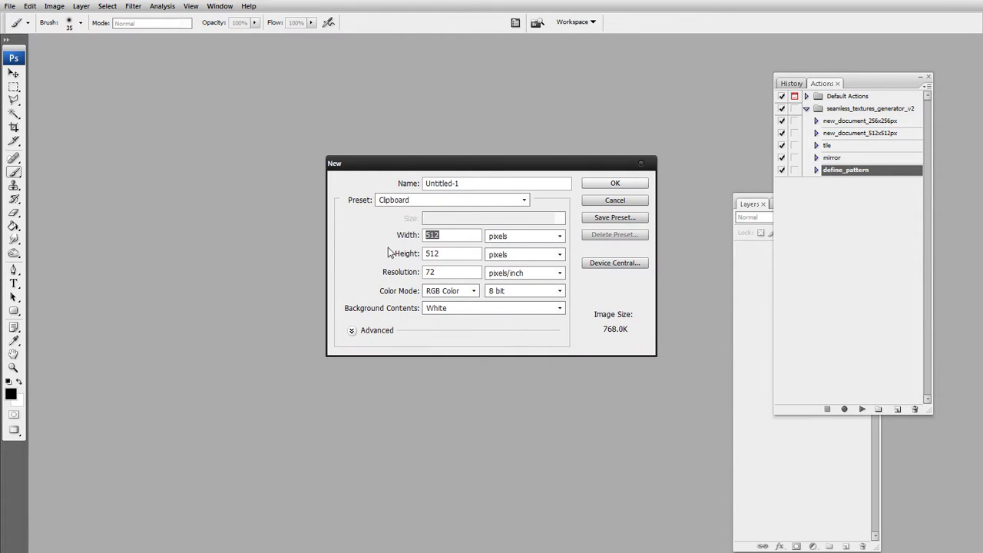
pyautogui.write('1024')
pyautogui.press('Tab')
pyautogui.press('Tab')
pyautogui.write('1024')
pyautogui.press('Return')
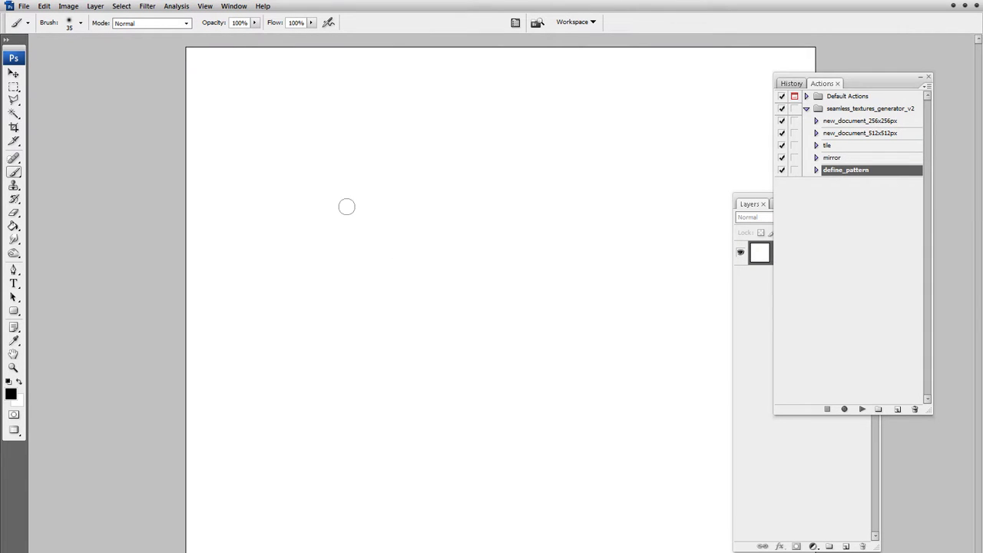
# Step: Fill the blank document with the newly defined rock pattern using the Paint Bucket
pyautogui.press('j')
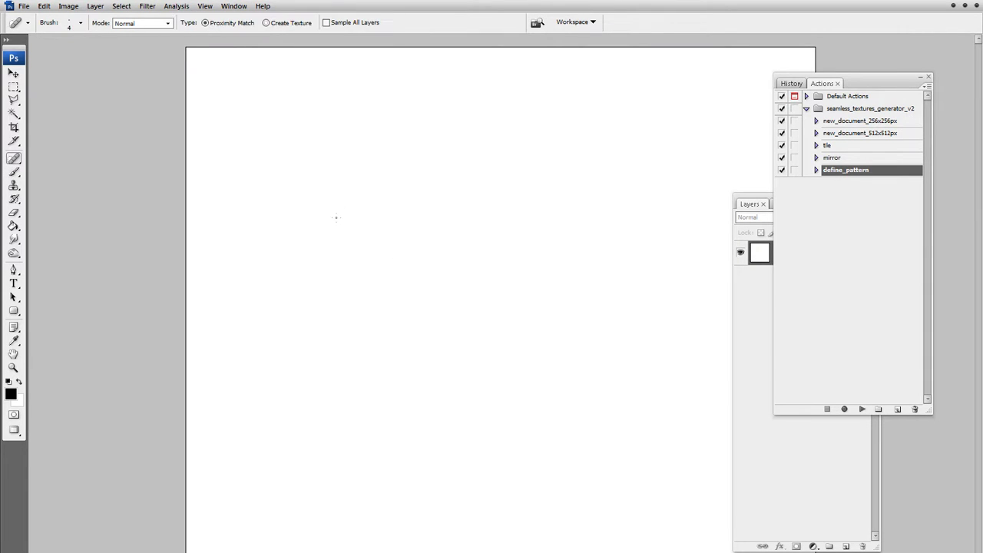
pyautogui.press('g')
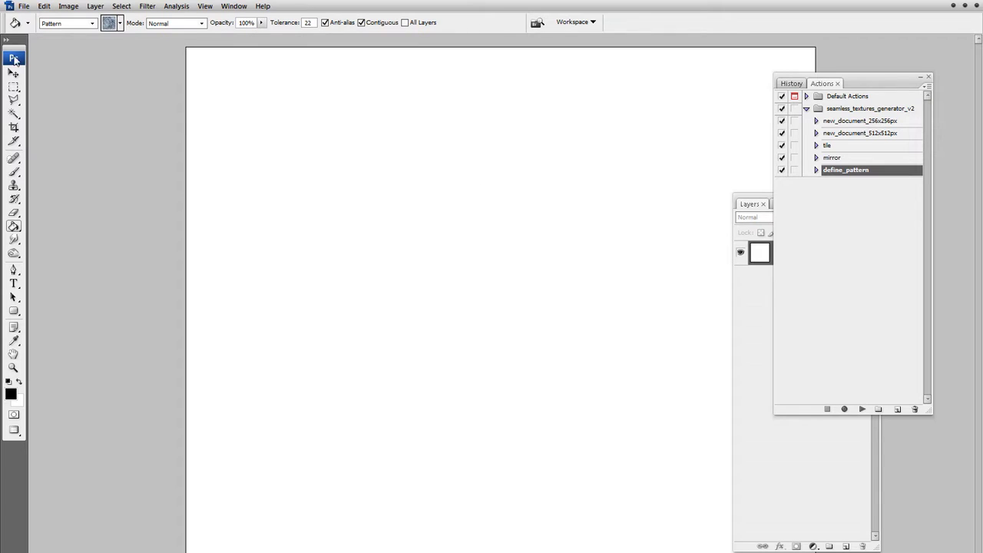
pyautogui.click(120, 23)
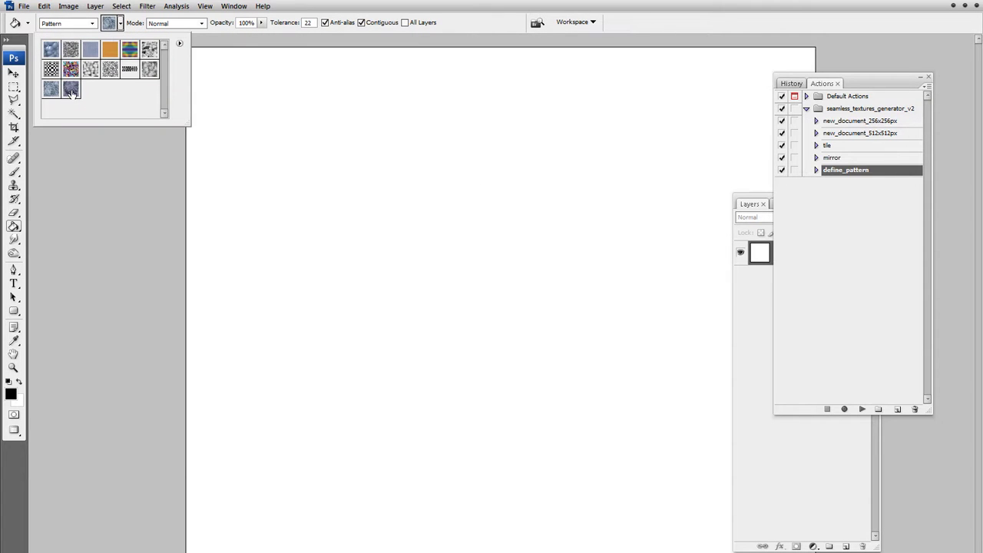
pyautogui.click(70, 89)
pyautogui.click(427, 215)
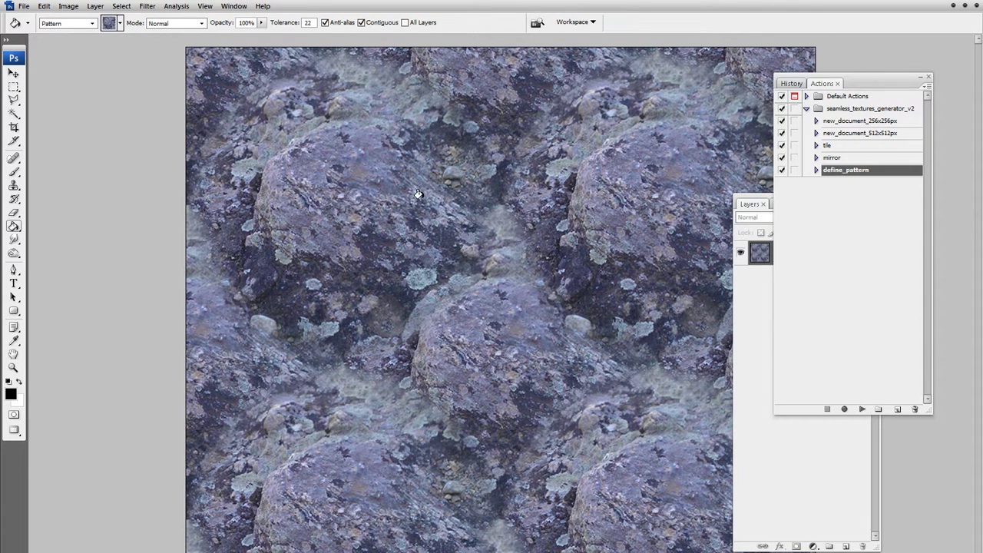
# Step: Break up the repeating boulders across the filled pattern with 125-pixel Spot Healing Brush strokes
pyautogui.press('j')
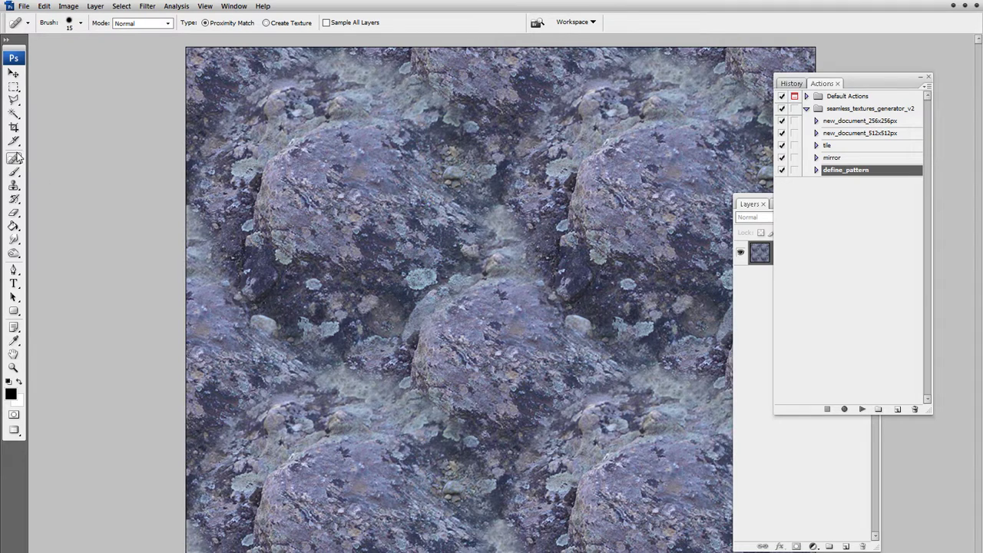
pyautogui.moveTo(17, 158); pyautogui.dragTo(80, 153)
pyautogui.press('[')
pyautogui.press('[')
pyautogui.press('[')
pyautogui.press('[')
pyautogui.press('[')
pyautogui.press(']')
pyautogui.press(']')
pyautogui.press(']')
pyautogui.press(']')
pyautogui.press(']')
pyautogui.press(']')
pyautogui.press(']')
pyautogui.press(']')
pyautogui.press(']')
pyautogui.press(']')
pyautogui.moveTo(639, 201); pyautogui.dragTo(638, 222)
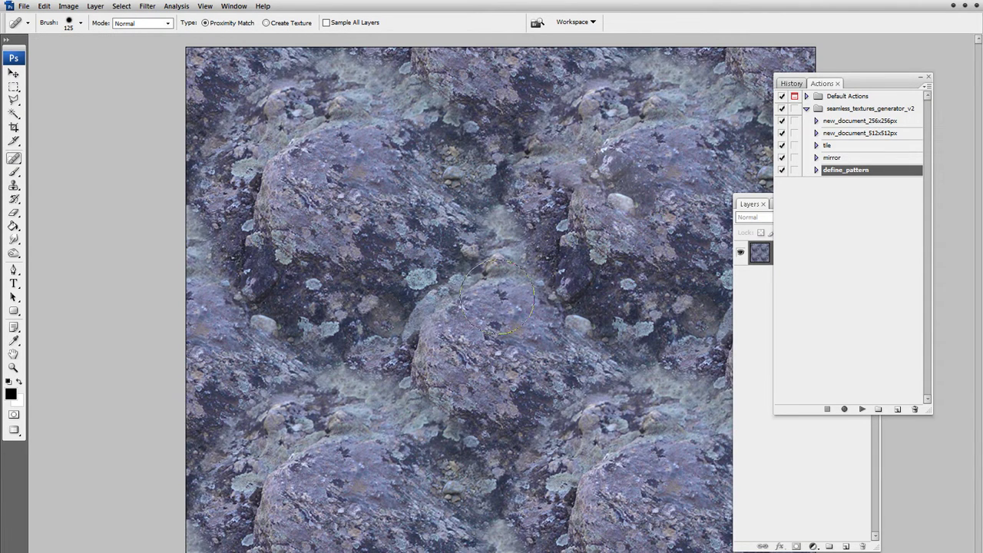
pyautogui.moveTo(459, 298); pyautogui.dragTo(388, 318)
pyautogui.moveTo(639, 445); pyautogui.dragTo(533, 464)
pyautogui.moveTo(442, 346); pyautogui.dragTo(410, 354)
pyautogui.moveTo(318, 415); pyautogui.dragTo(306, 431)
pyautogui.moveTo(234, 161); pyautogui.dragTo(278, 140)
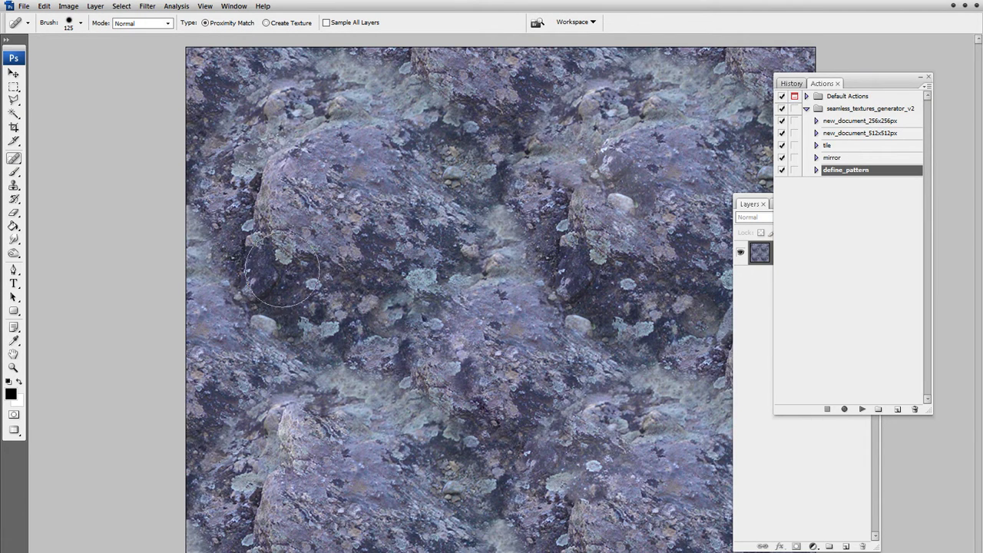
# Step: Close the Untitled-1 test document without saving the changes
pyautogui.press('m')
pyautogui.hotkey('ctrl', 'w')
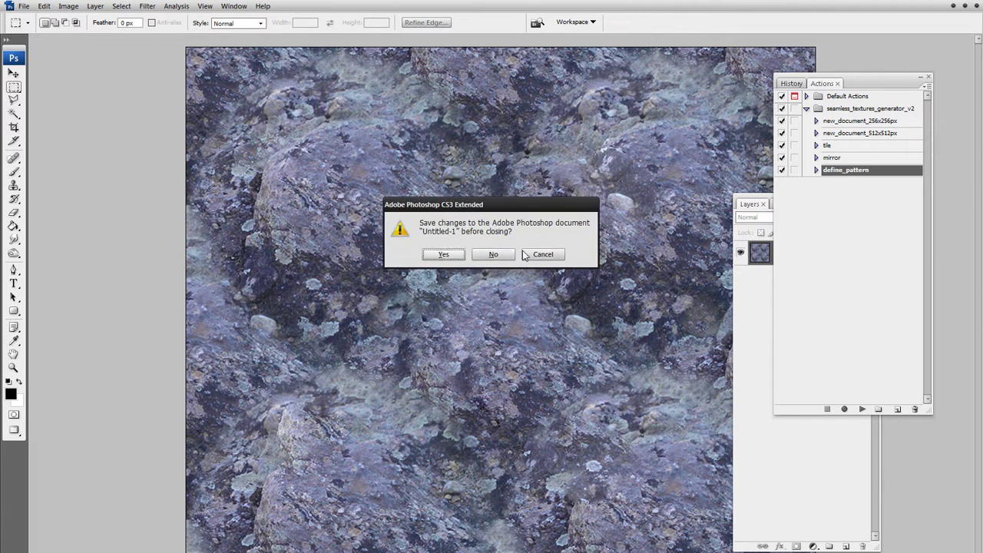
pyautogui.press('n')
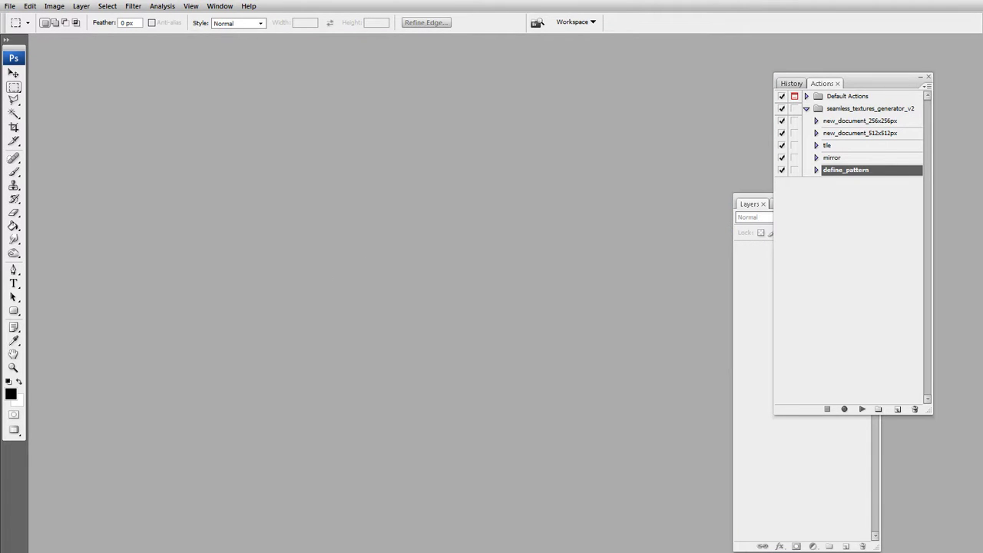
# Step: Open the photo of grey and brown stones and run the tile action on it
pyautogui.hotkey('ctrl', 'o')
pyautogui.doubleClick(428, 294)
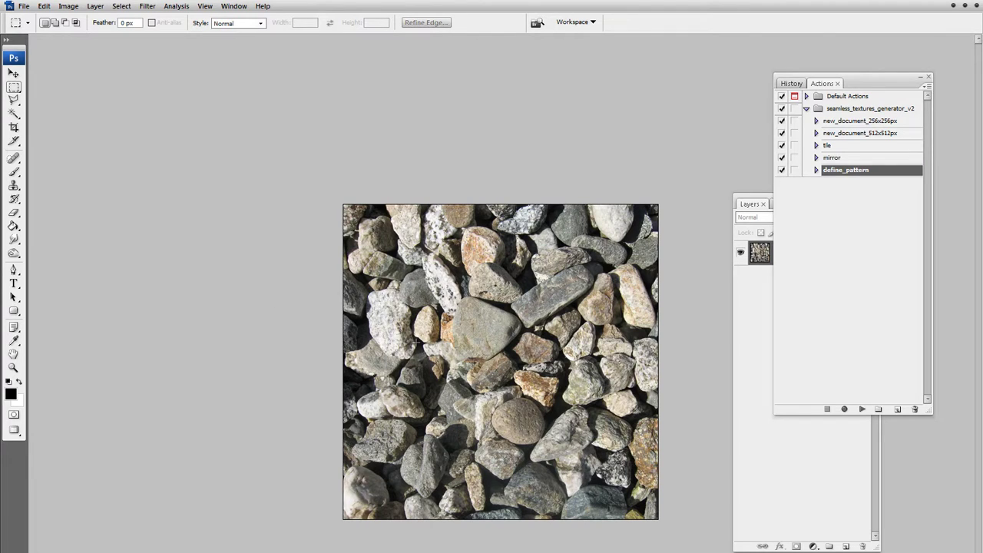
pyautogui.click(837, 146)
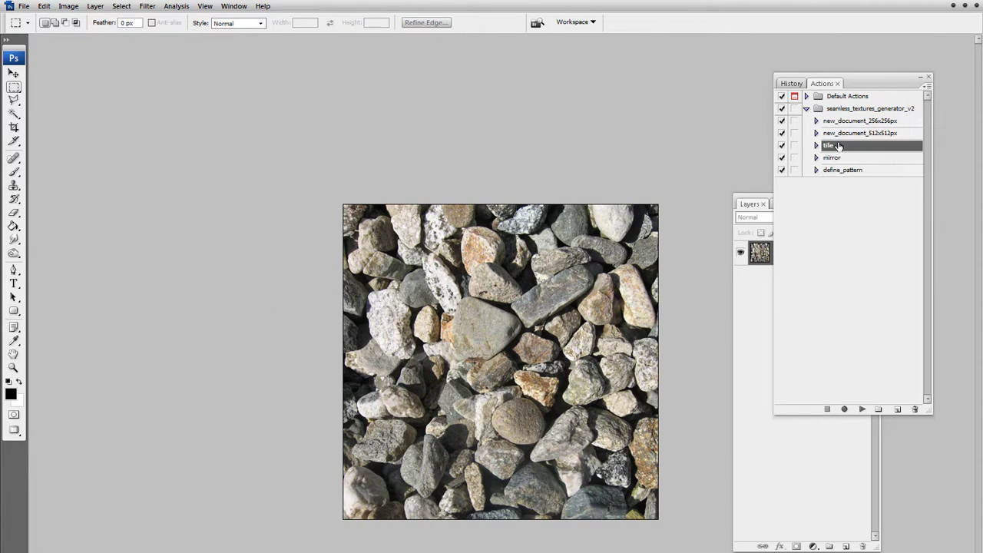
pyautogui.click(862, 409)
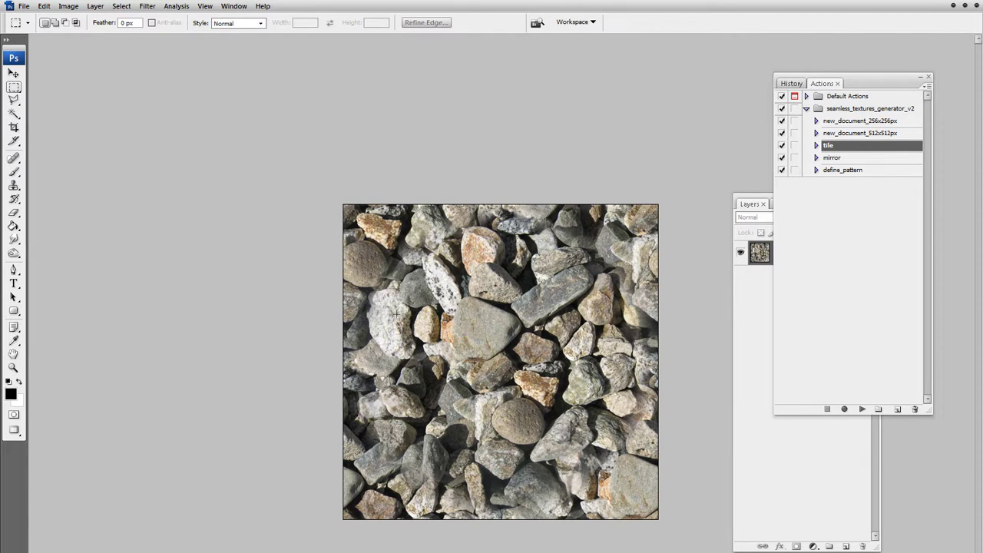
# Step: Mark the stone tile's blended border area with a black ring-shaped brush stroke, and undo it
pyautogui.press('b')
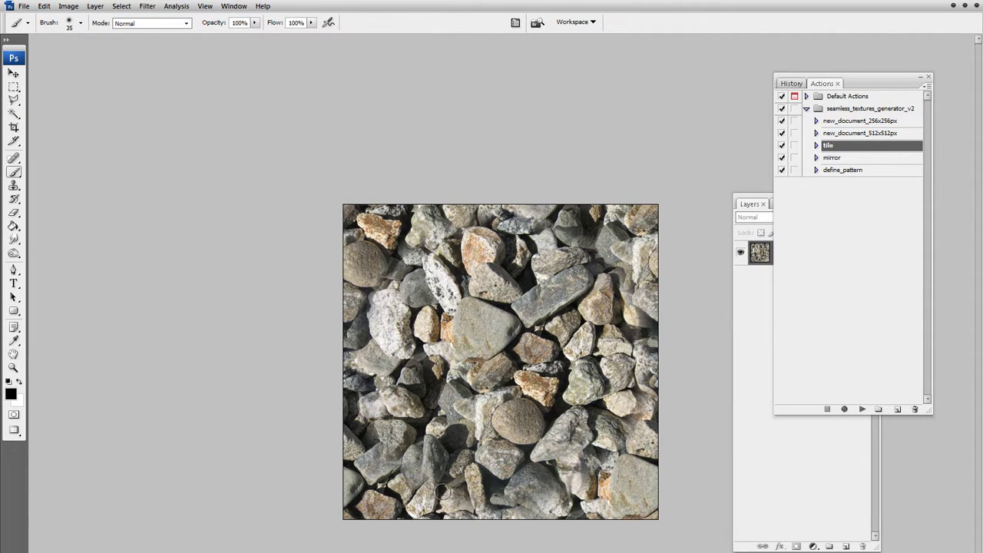
pyautogui.moveTo(424, 492)
pyautogui.mouseDown()
pyautogui.moveTo(368, 403)
pyautogui.moveTo(367, 301)
pyautogui.moveTo(397, 264)
pyautogui.moveTo(449, 233)
pyautogui.moveTo(575, 234)
pyautogui.moveTo(633, 290)
pyautogui.moveTo(642, 356)
pyautogui.moveTo(601, 469)
pyautogui.moveTo(574, 493)
pyautogui.moveTo(516, 507)
pyautogui.moveTo(429, 489)
pyautogui.mouseUp()
pyautogui.hotkey('ctrl', 'z')
pyautogui.hotkey('ctrl', 'z')
pyautogui.hotkey('ctrl', 'z')
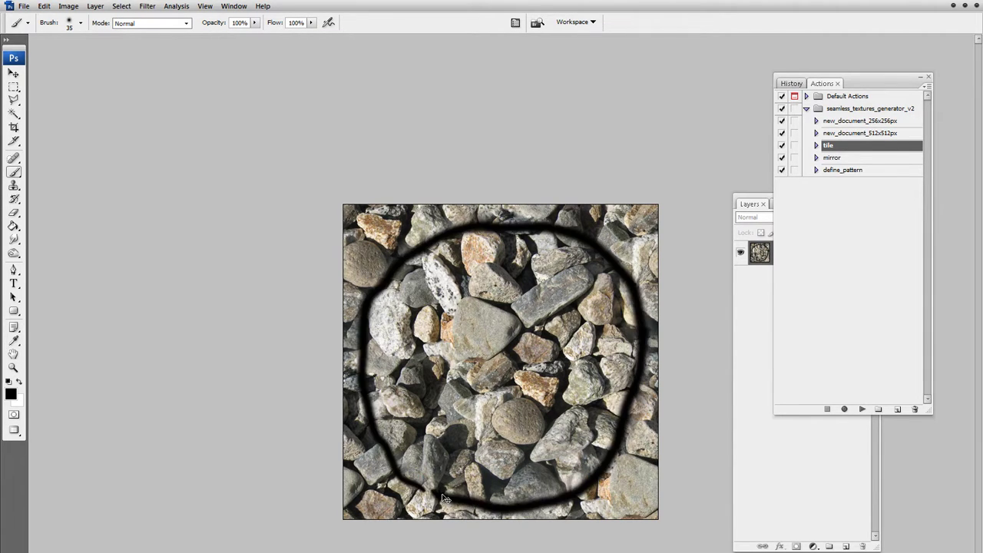
# Step: Duplicate the Background layer and enlarge the upper-left part of the stone tile in full-screen mode
pyautogui.click(810, 479)
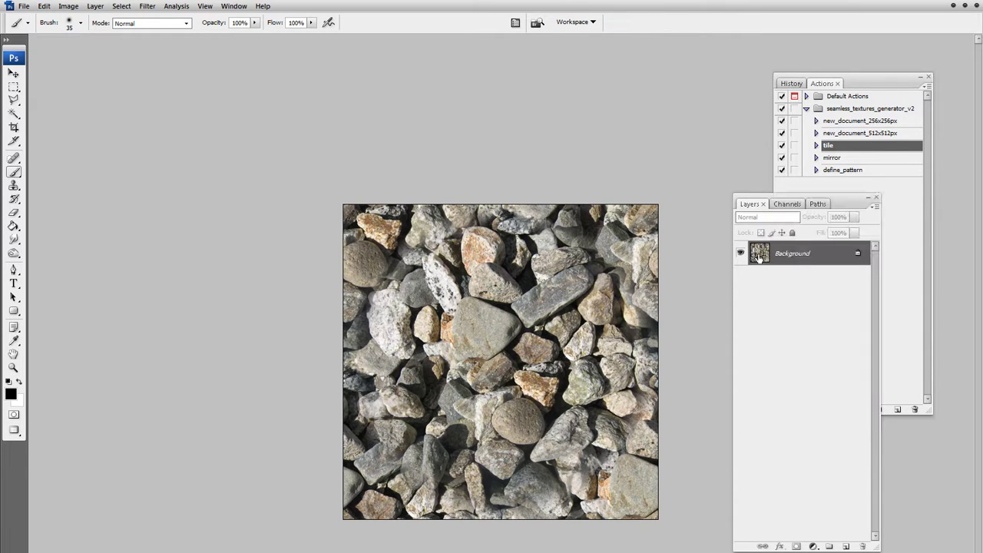
pyautogui.moveTo(764, 257); pyautogui.dragTo(844, 546)
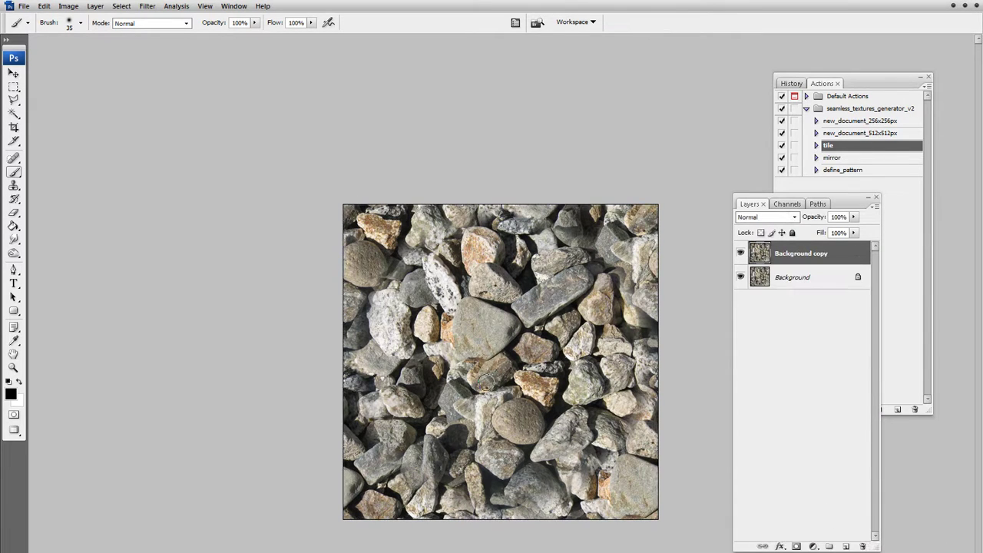
pyautogui.press('f')
pyautogui.press('f')
pyautogui.press('z')
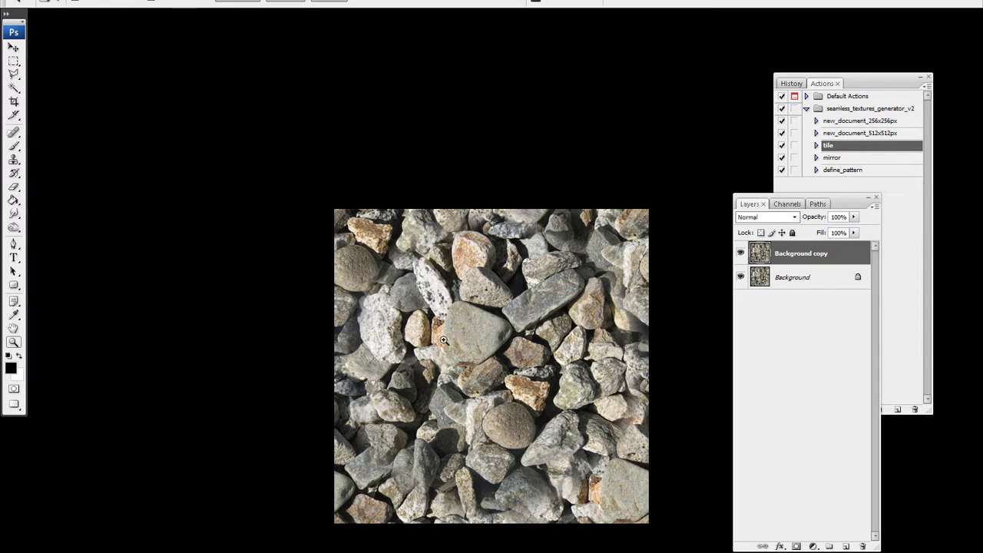
pyautogui.click(443, 339)
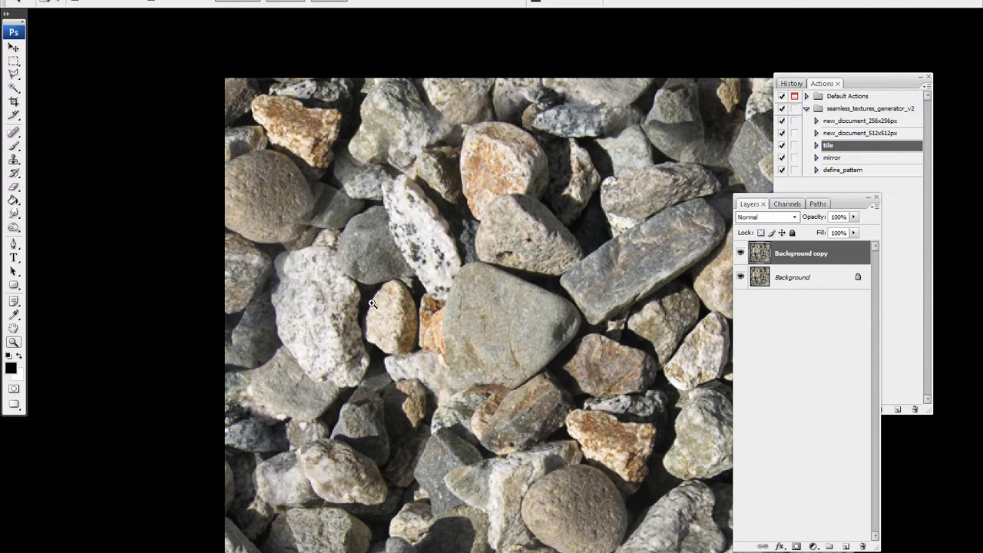
pyautogui.moveTo(363, 293); pyautogui.dragTo(303, 299)
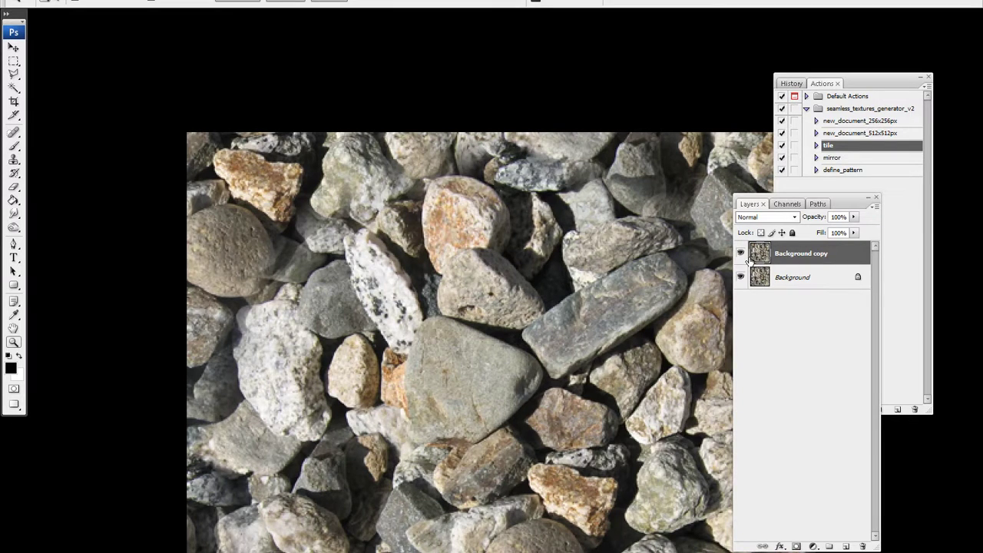
# Step: Retouch the blurred gaps between stones in the tile's upper part with a small Spot Healing Brush, undoing the unwanted stroke
pyautogui.press('j')
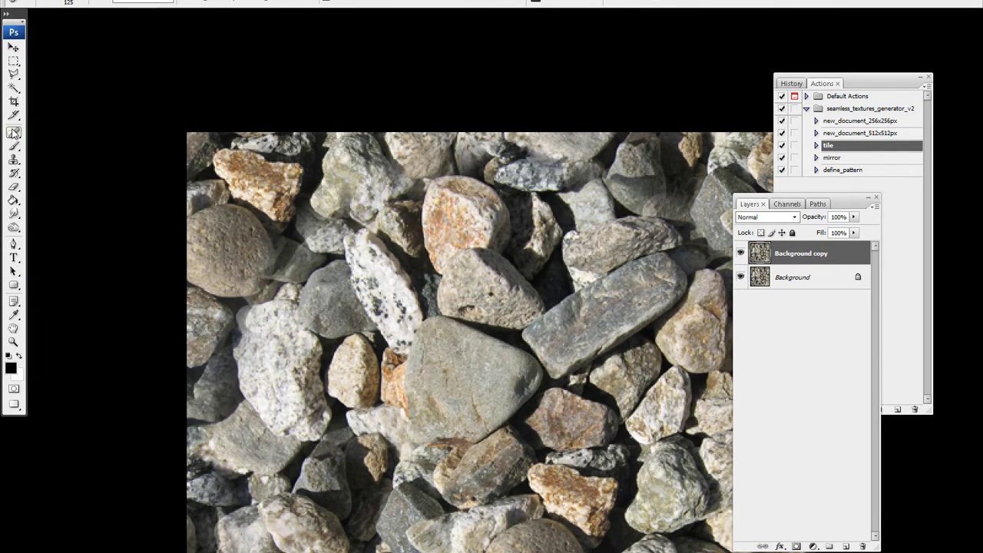
pyautogui.press('[')
pyautogui.press('[')
pyautogui.press('[')
pyautogui.press('[')
pyautogui.press('[')
pyautogui.press('[')
pyautogui.press('[')
pyautogui.press('[')
pyautogui.press('[')
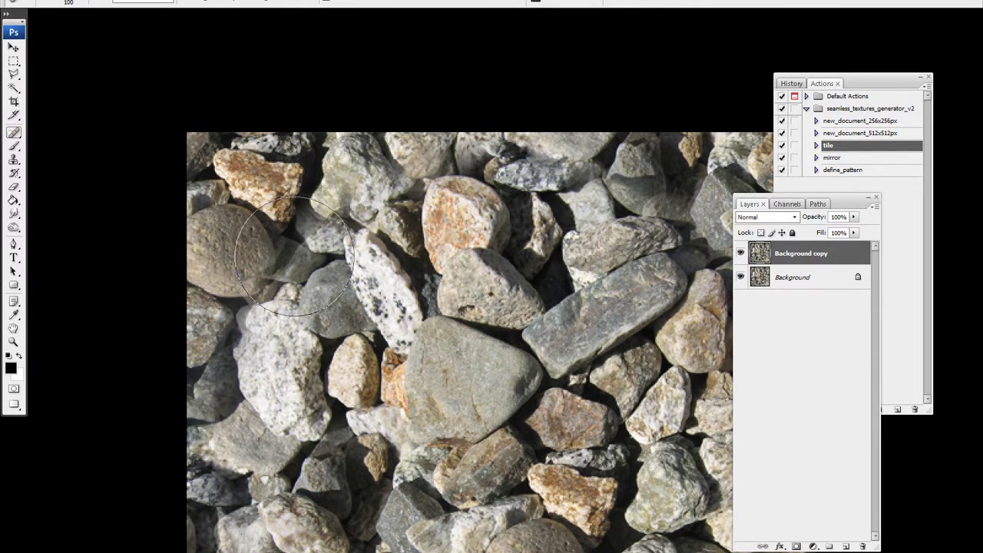
pyautogui.press('[')
pyautogui.press('[')
pyautogui.moveTo(256, 279)
pyautogui.mouseDown()
pyautogui.moveTo(265, 288)
pyautogui.moveTo(261, 253)
pyautogui.moveTo(270, 277)
pyautogui.mouseUp()
pyautogui.press(']')
pyautogui.press(']')
pyautogui.press(']')
pyautogui.hotkey('ctrl', 'z')
pyautogui.press('[')
pyautogui.press('[')
pyautogui.press('[')
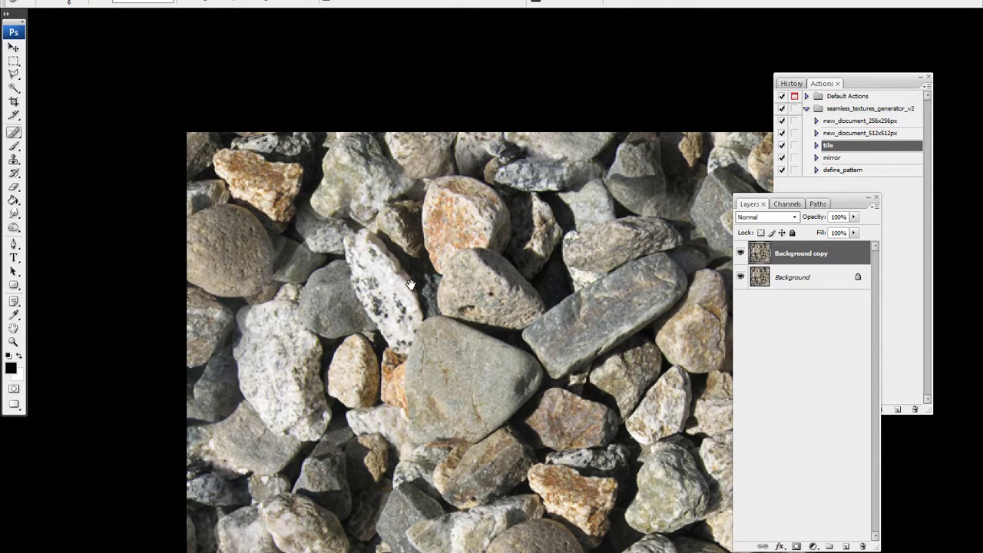
pyautogui.moveTo(411, 285); pyautogui.dragTo(287, 272)
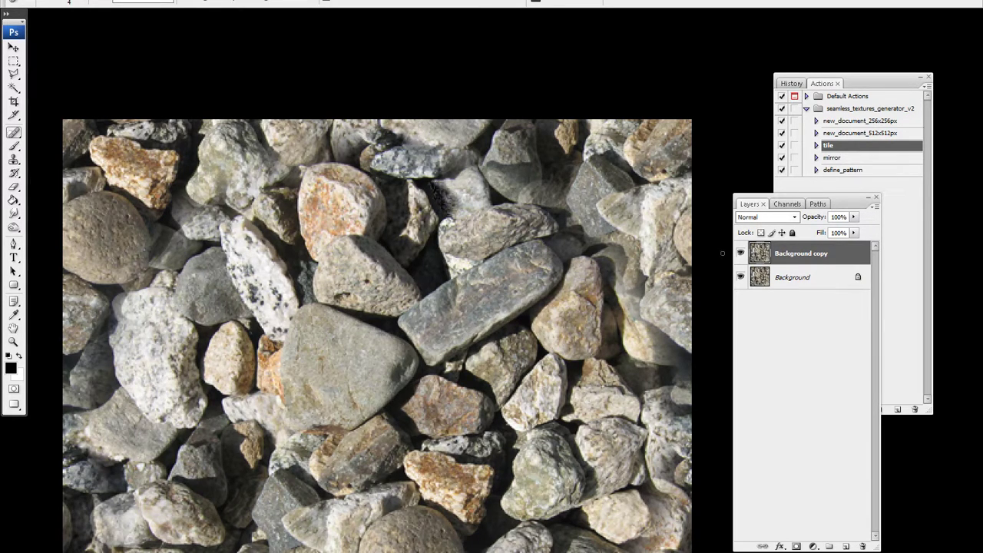
# Step: Compare the retouched stones with the original tile by repeatedly hiding and showing Background copy
pyautogui.click(741, 253)
pyautogui.click(740, 253)
pyautogui.click(742, 253)
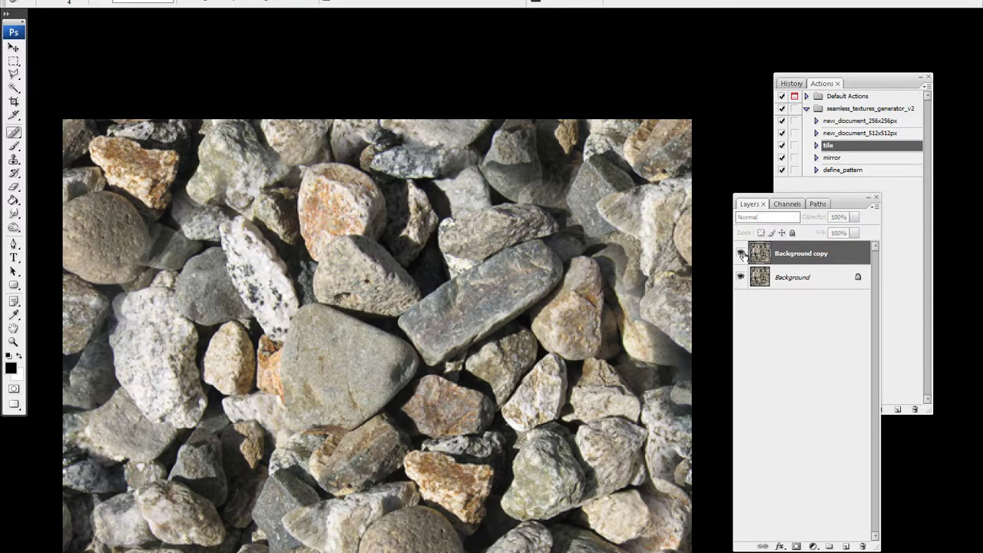
pyautogui.click(742, 253)
pyautogui.click(742, 253)
pyautogui.click(742, 253)
pyautogui.click(741, 253)
pyautogui.click(743, 253)
pyautogui.click(742, 253)
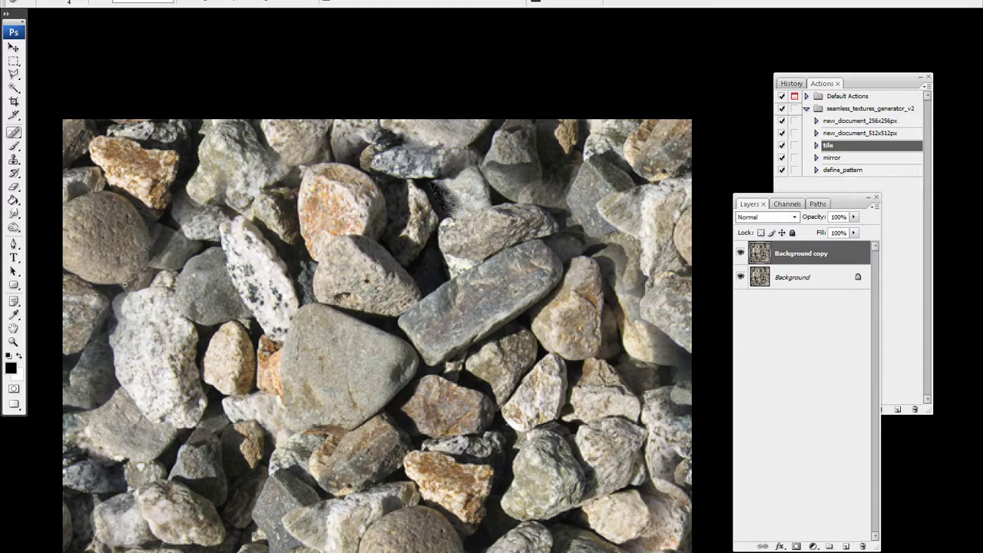
# Step: Add a new empty layer above Background copy
pyautogui.moveTo(203, 297); pyautogui.dragTo(271, 287)
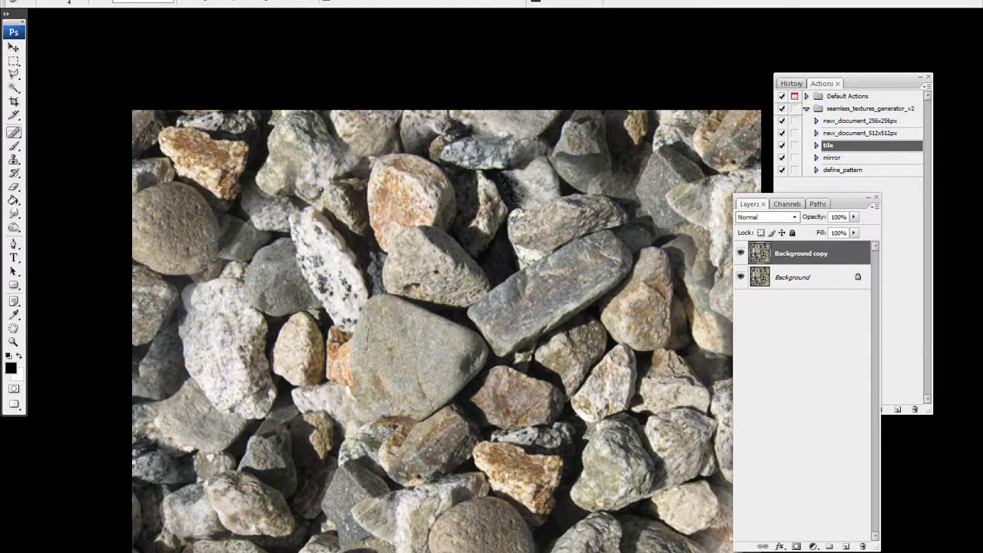
pyautogui.click(845, 545)
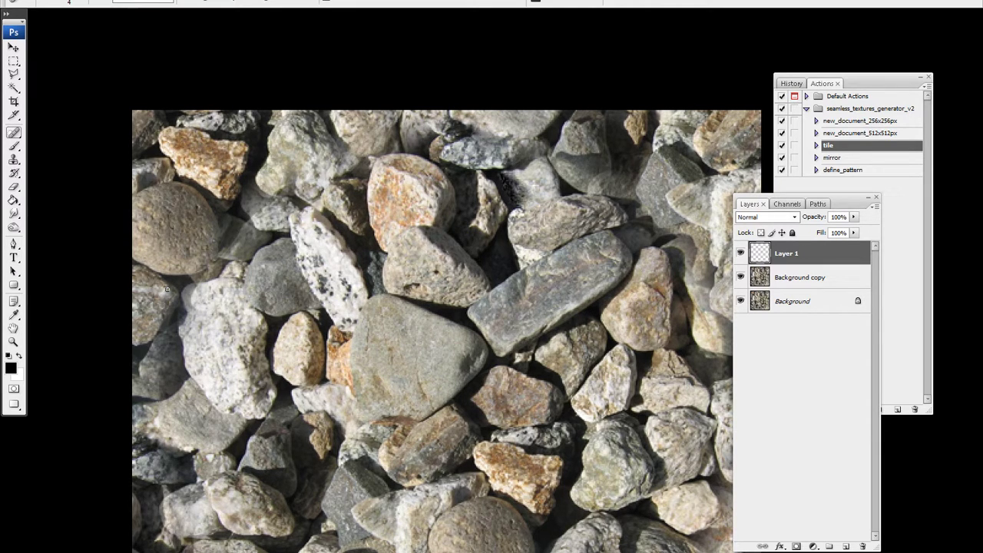
# Step: Paint soft black shading over the lower-right side of the round brown stone on Layer 1 with a 125 px brush
pyautogui.press('b')
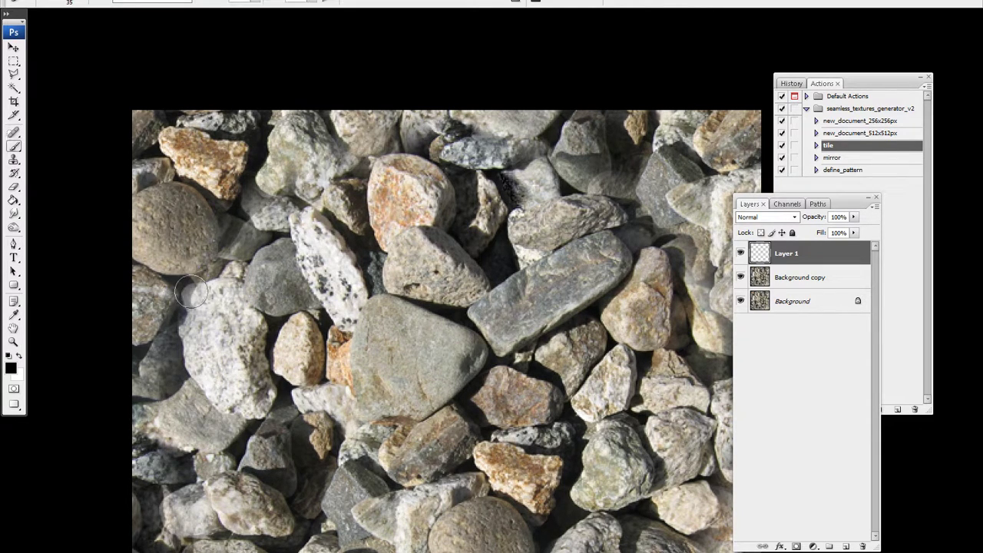
pyautogui.moveTo(186, 269)
pyautogui.mouseDown()
pyautogui.moveTo(229, 231)
pyautogui.moveTo(214, 261)
pyautogui.moveTo(221, 230)
pyautogui.moveTo(195, 265)
pyautogui.mouseUp()
pyautogui.hotkey('ctrl', 'z')
pyautogui.press(']')
pyautogui.press(']')
pyautogui.press(']')
pyautogui.press(']')
pyautogui.press(']')
pyautogui.press(']')
pyautogui.press(']')
pyautogui.press(']')
pyautogui.press(']')
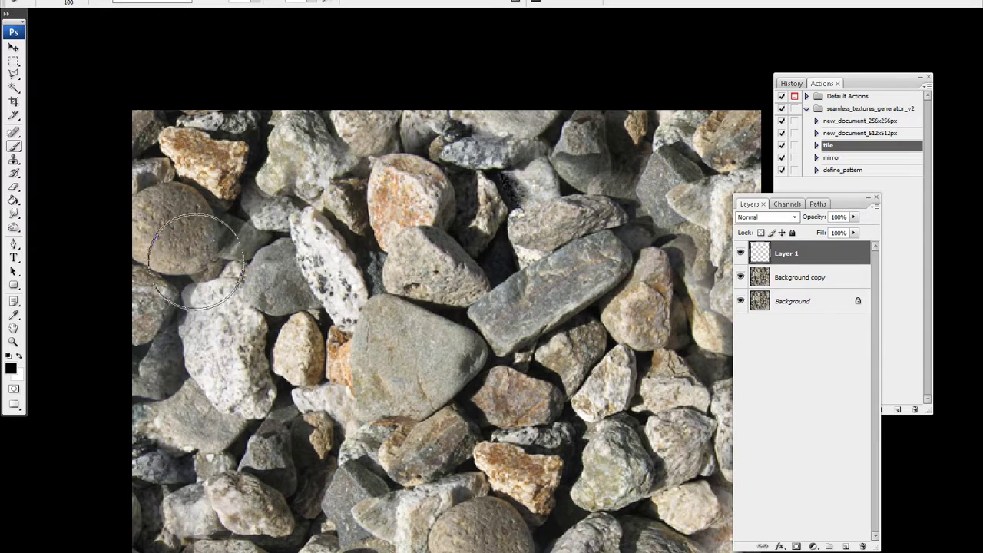
pyautogui.click(179, 232)
pyautogui.moveTo(179, 235); pyautogui.dragTo(180, 249)
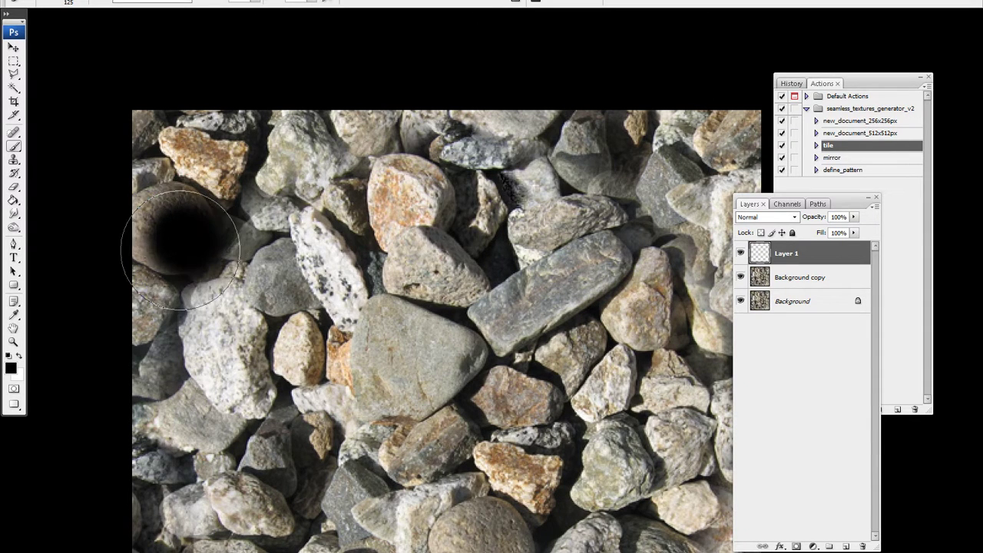
# Step: Erase the black paint covering the round brown stone with a small eraser, leaving only the shadow around its edge
pyautogui.press('e')
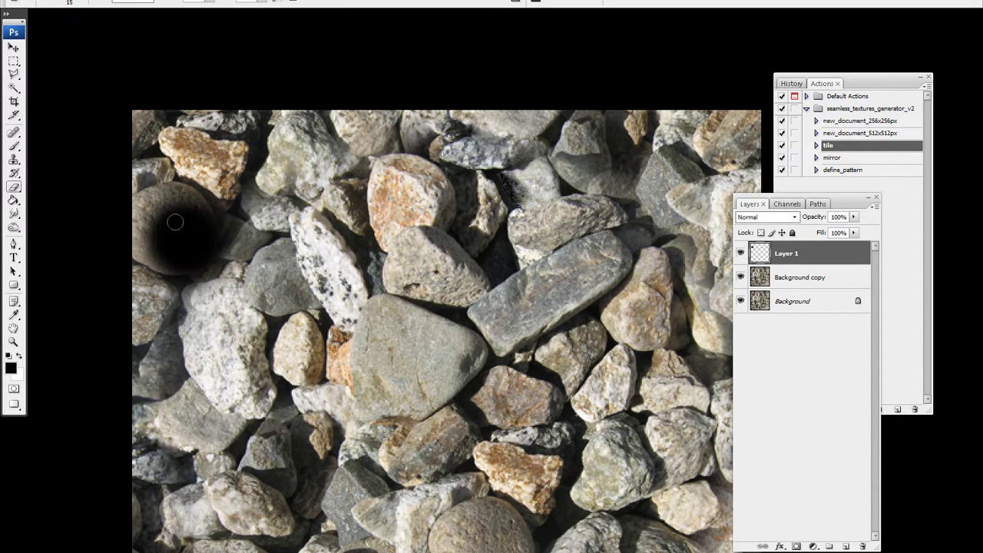
pyautogui.moveTo(176, 215)
pyautogui.mouseDown()
pyautogui.moveTo(175, 241)
pyautogui.moveTo(192, 222)
pyautogui.moveTo(175, 236)
pyautogui.moveTo(185, 231)
pyautogui.moveTo(176, 226)
pyautogui.moveTo(193, 228)
pyautogui.moveTo(193, 244)
pyautogui.moveTo(172, 250)
pyautogui.moveTo(198, 224)
pyautogui.moveTo(166, 249)
pyautogui.moveTo(189, 214)
pyautogui.moveTo(192, 238)
pyautogui.moveTo(208, 225)
pyautogui.moveTo(183, 257)
pyautogui.moveTo(201, 245)
pyautogui.moveTo(196, 229)
pyautogui.moveTo(206, 226)
pyautogui.moveTo(208, 240)
pyautogui.moveTo(172, 262)
pyautogui.mouseUp()
pyautogui.press('[')
pyautogui.press('[')
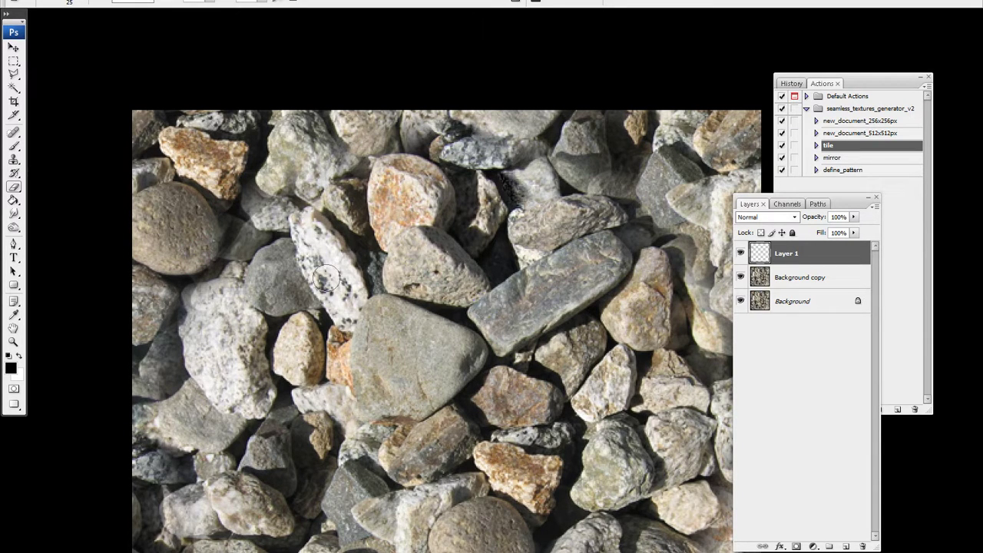
# Step: Compare the tile with and without the painted shadow by repeatedly hiding and showing Layer 1
pyautogui.click(741, 253)
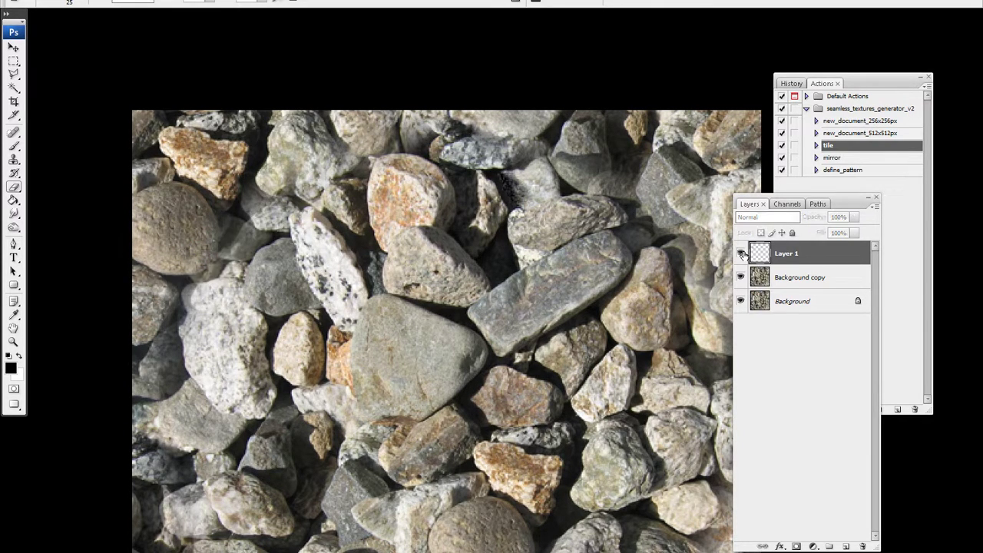
pyautogui.click(741, 253)
pyautogui.click(740, 253)
pyautogui.click(741, 254)
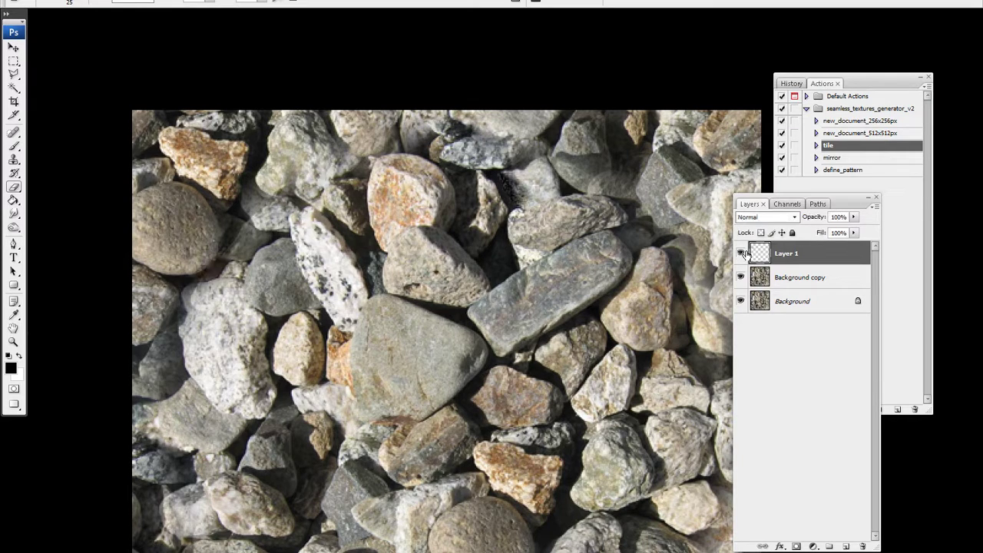
pyautogui.click(741, 254)
pyautogui.click(741, 253)
# Step: Try a black 40 px brush stroke along the tile's upper edge and undo it
pyautogui.press('b')
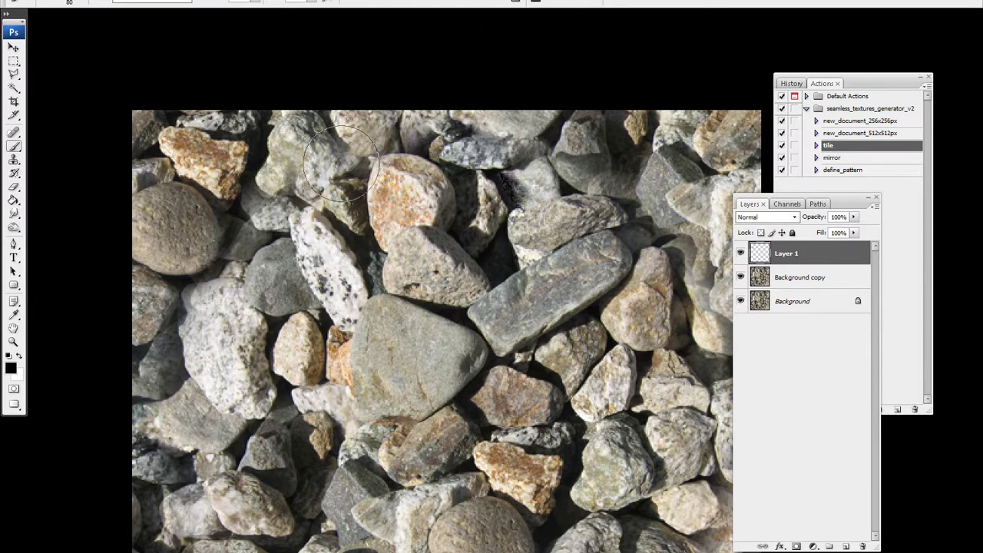
pyautogui.press('[')
pyautogui.press('[')
pyautogui.press('[')
pyautogui.press('[')
pyautogui.moveTo(380, 119)
pyautogui.mouseDown()
pyautogui.moveTo(121, 114)
pyautogui.moveTo(638, 120)
pyautogui.mouseUp()
pyautogui.hotkey('ctrl', 'z')
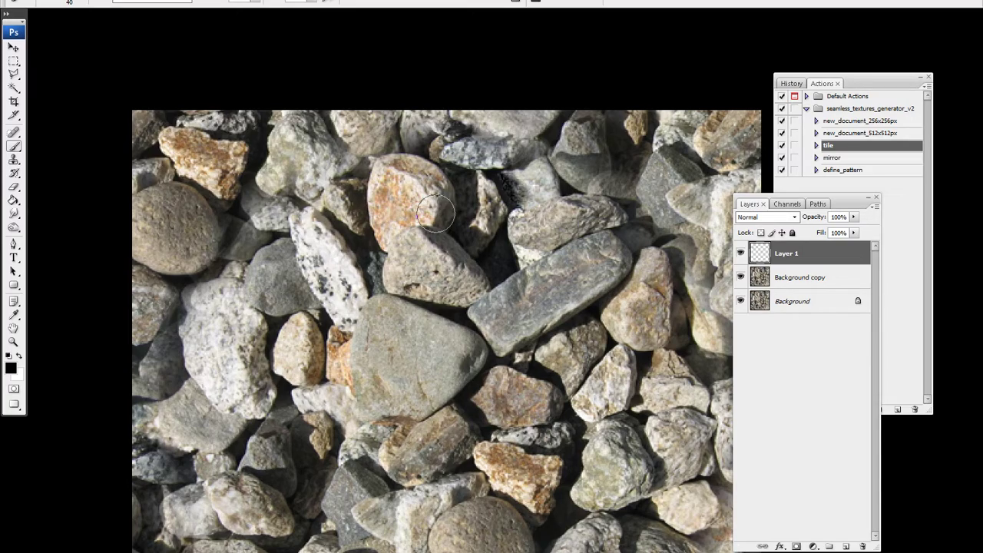
# Step: Make Background copy the active layer with the tile's upper-right part in view
pyautogui.moveTo(419, 307)
pyautogui.mouseDown()
pyautogui.moveTo(351, 322)
pyautogui.moveTo(391, 342)
pyautogui.moveTo(400, 252)
pyautogui.moveTo(463, 210)
pyautogui.mouseUp()
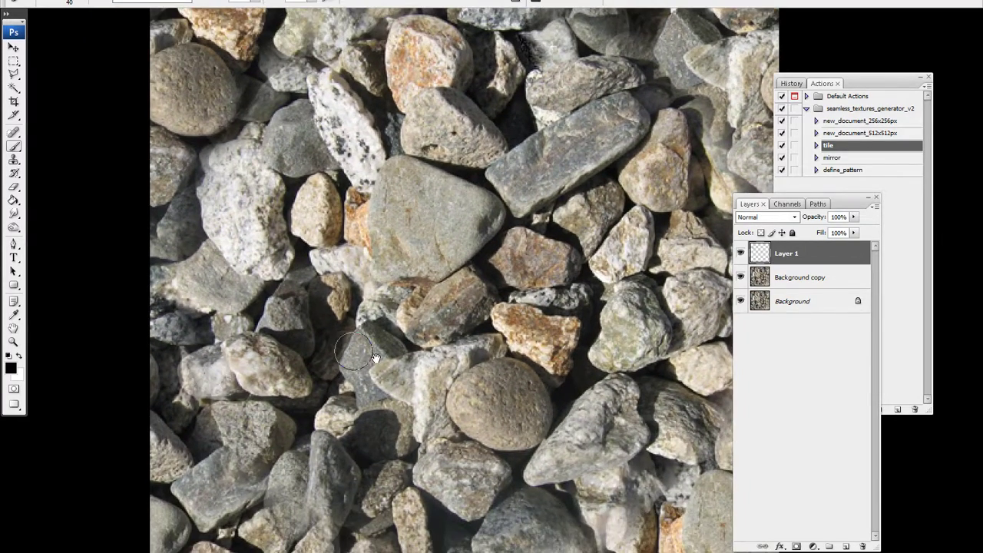
pyautogui.moveTo(375, 358)
pyautogui.mouseDown()
pyautogui.moveTo(268, 315)
pyautogui.moveTo(375, 384)
pyautogui.moveTo(354, 344)
pyautogui.moveTo(327, 390)
pyautogui.moveTo(273, 547)
pyautogui.mouseUp()
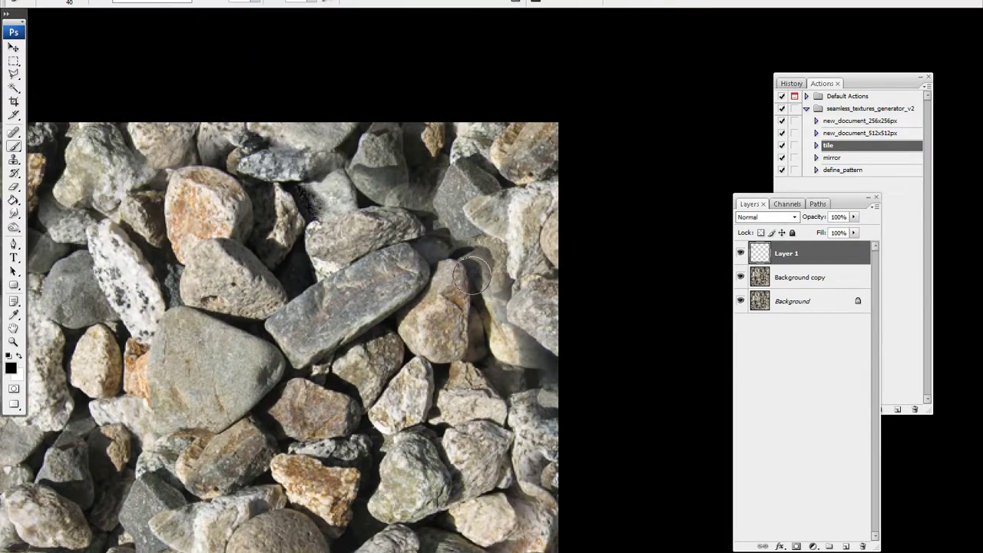
pyautogui.click(775, 282)
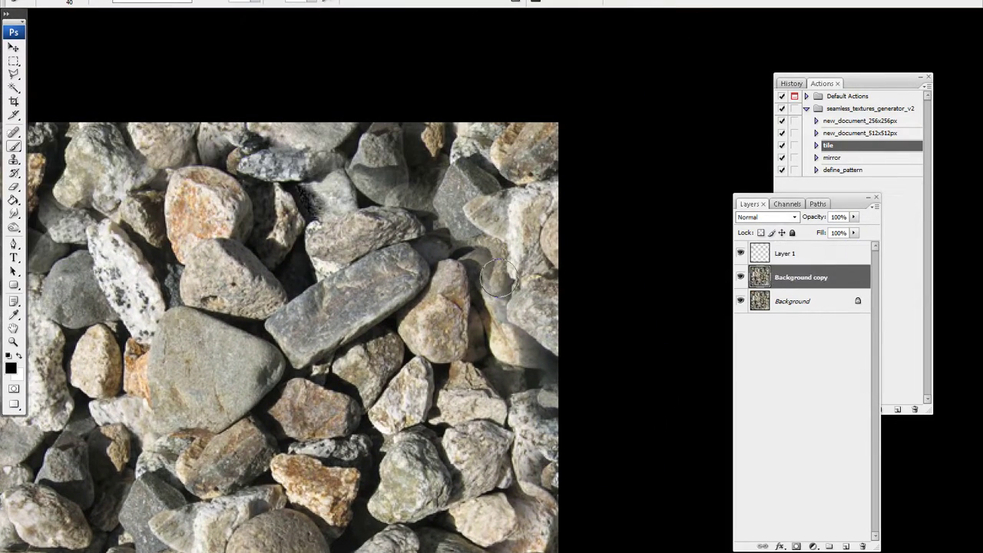
pyautogui.moveTo(478, 304); pyautogui.dragTo(484, 326)
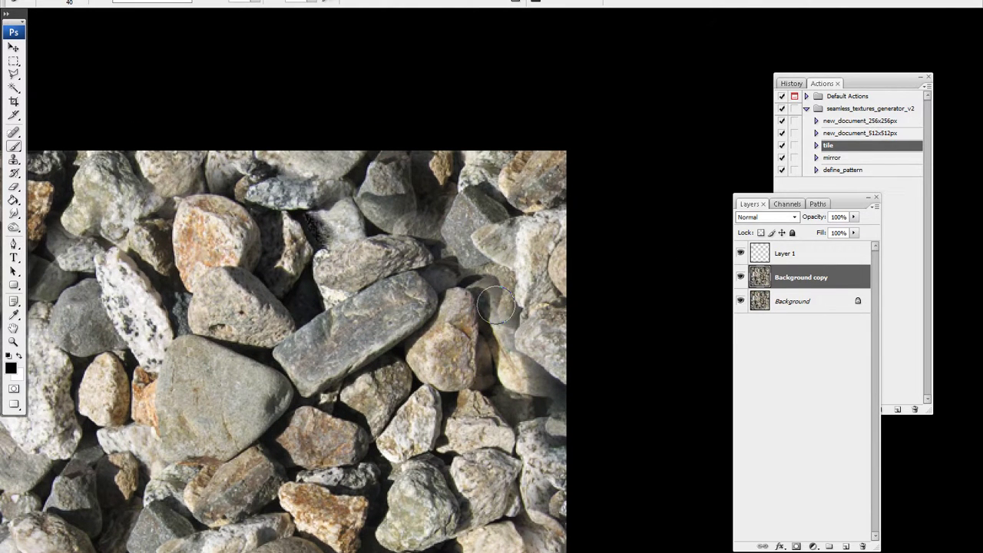
pyautogui.moveTo(486, 307); pyautogui.dragTo(484, 307)
# Step: Try covering the blurred stones near the tile's right edge with a copied rectangular patch of stones, undo it and deselect
pyautogui.press('m')
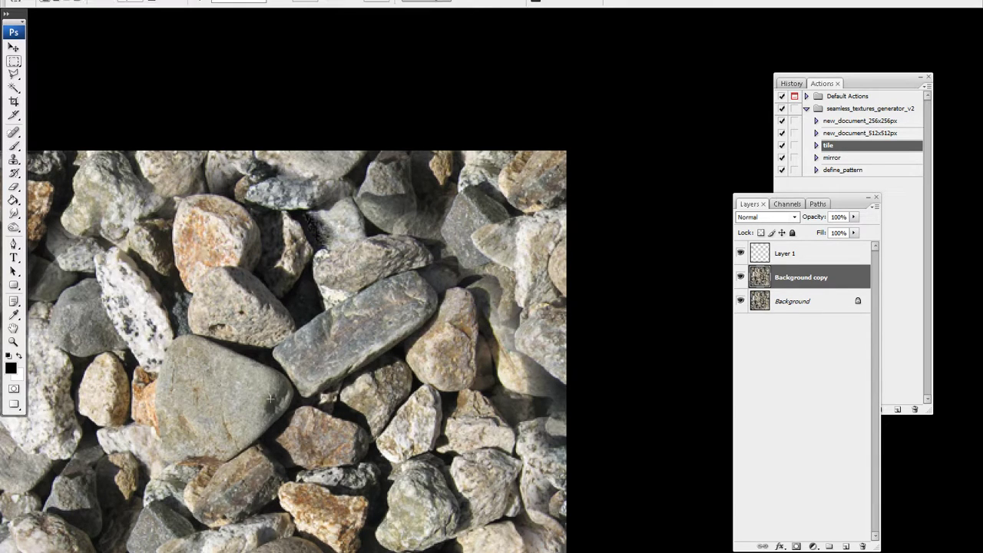
pyautogui.moveTo(254, 357); pyautogui.dragTo(402, 531)
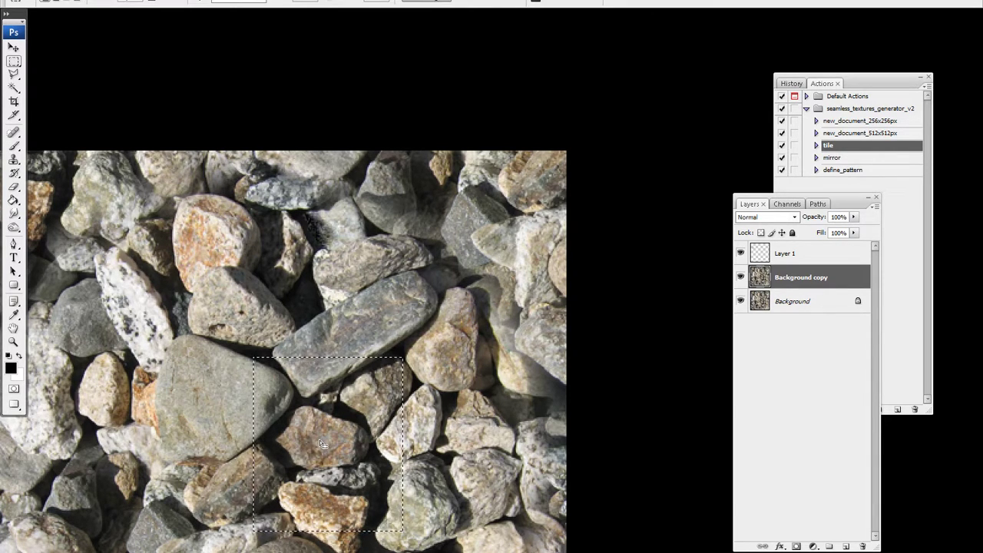
pyautogui.press('v')
pyautogui.moveTo(326, 456); pyautogui.dragTo(489, 315)
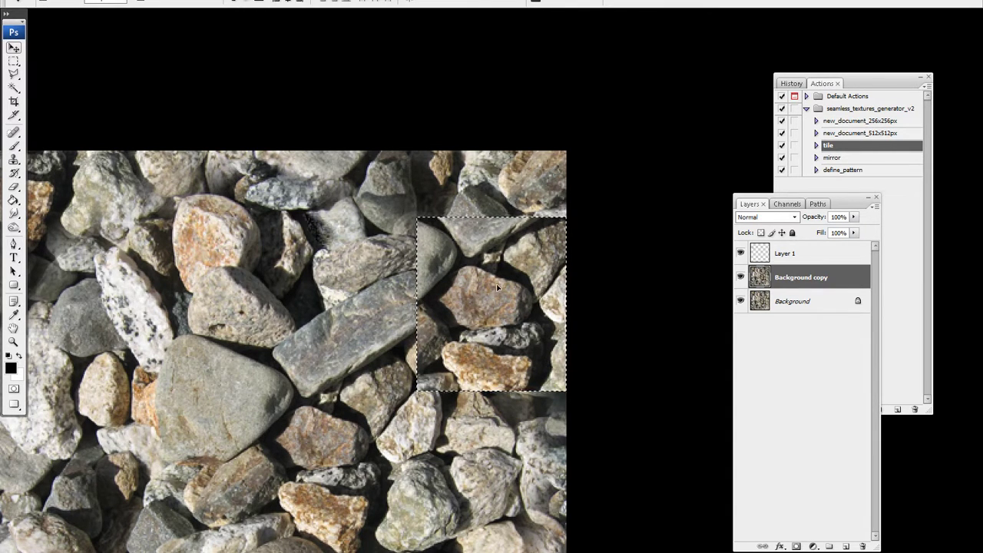
pyautogui.hotkey('ctrl', 'z')
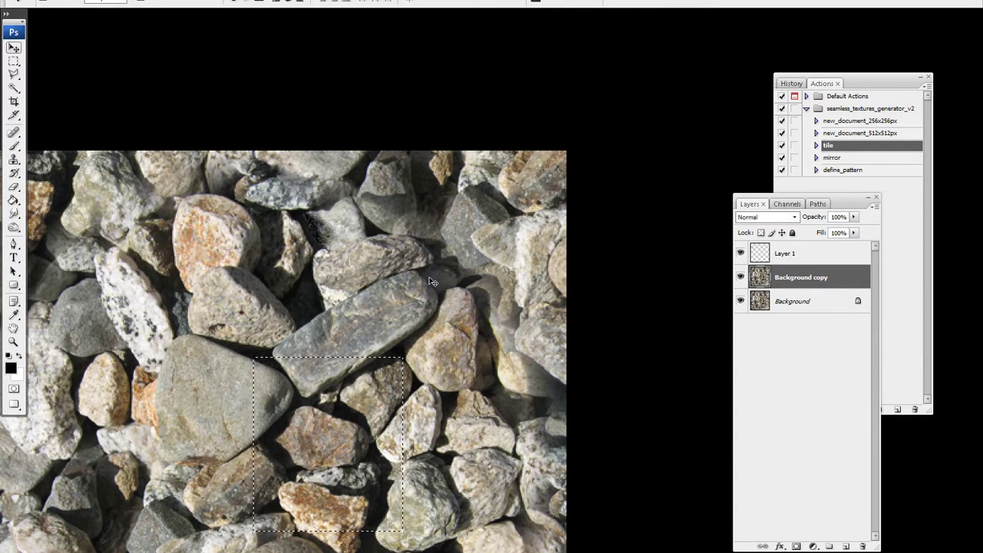
pyautogui.hotkey('ctrl', 'd')
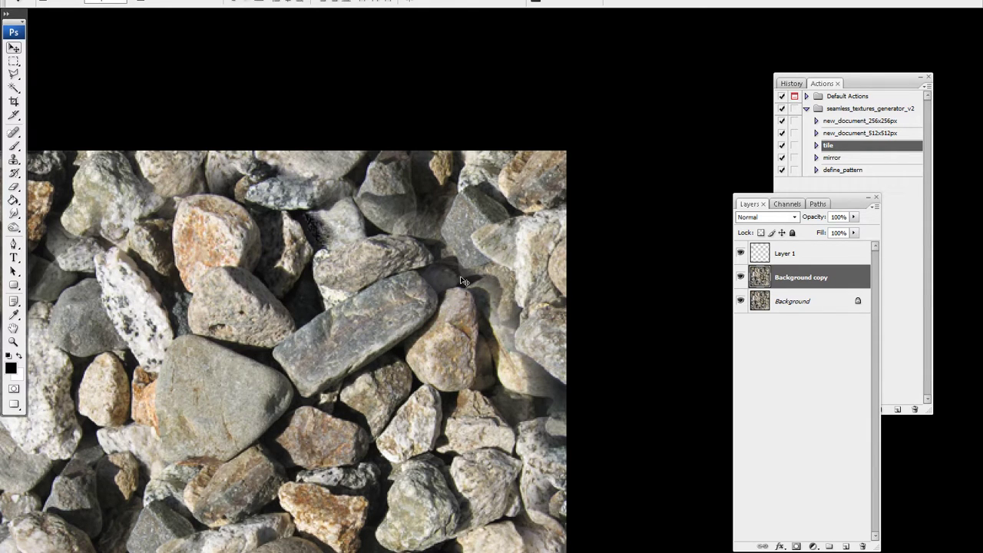
# Step: Retouch the blurred area just right of the tan stone on Background copy with a 4 px Spot Healing Brush
pyautogui.press('j')
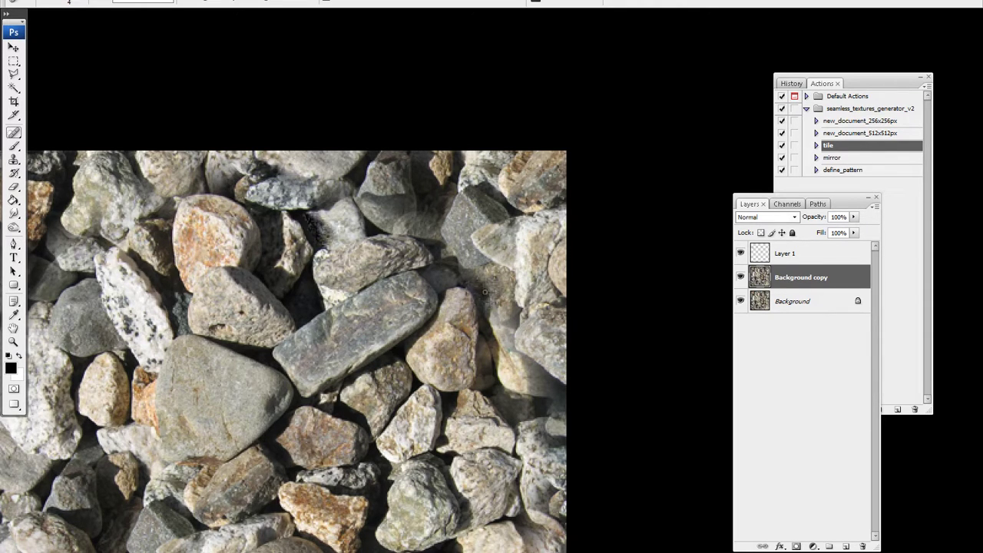
pyautogui.click(486, 295)
pyautogui.click(491, 313)
pyautogui.click(484, 276)
pyautogui.click(471, 278)
pyautogui.click(480, 286)
# Step: Compare the healed area with the original by hiding and showing Background copy
pyautogui.click(739, 278)
pyautogui.click(739, 278)
pyautogui.click(737, 279)
pyautogui.click(739, 278)
# Step: Heal the blurred edge of the dark grey stone near the tile's upper edge with a 6 px Spot Healing Brush
pyautogui.moveTo(437, 415); pyautogui.dragTo(451, 384)
pyautogui.moveTo(472, 320); pyautogui.dragTo(469, 347)
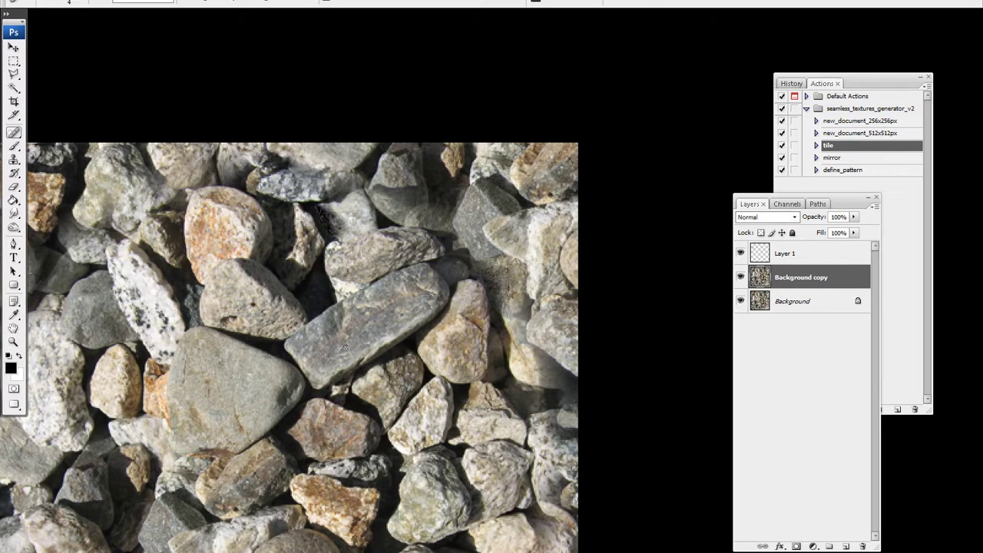
pyautogui.moveTo(357, 282); pyautogui.dragTo(384, 345)
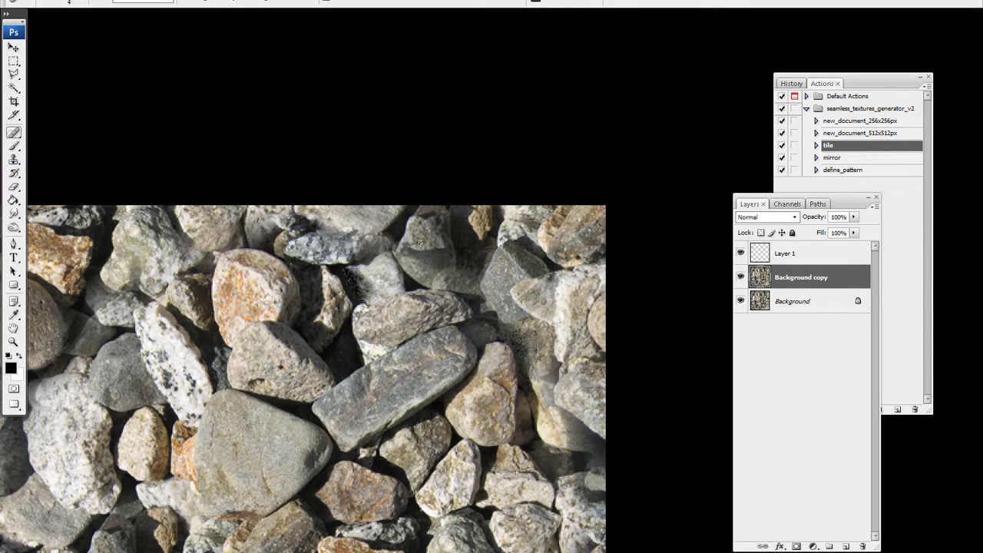
pyautogui.press(']')
pyautogui.press(']')
pyautogui.moveTo(434, 254)
pyautogui.mouseDown()
pyautogui.moveTo(409, 247)
pyautogui.moveTo(427, 240)
pyautogui.moveTo(417, 257)
pyautogui.moveTo(401, 255)
pyautogui.moveTo(432, 247)
pyautogui.mouseUp()
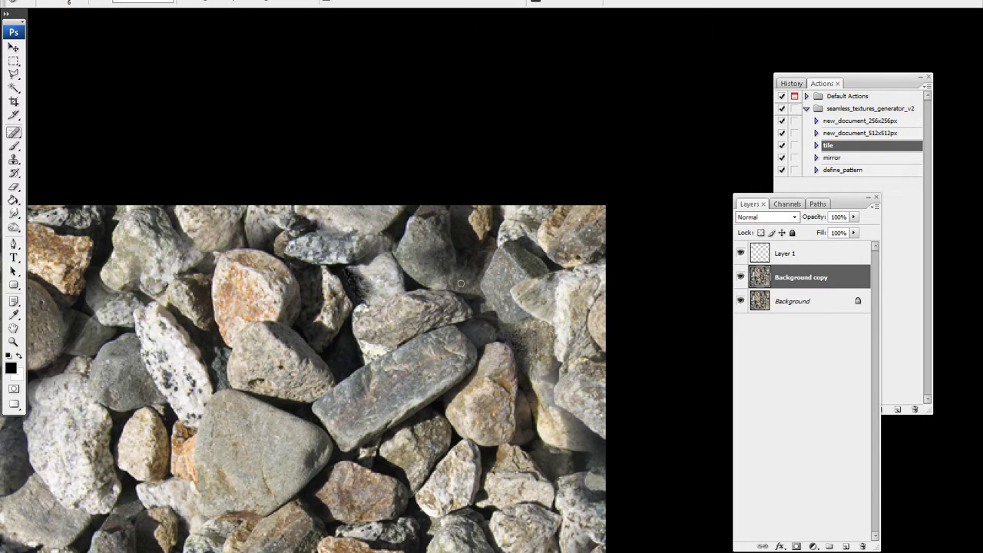
# Step: Paint a black shadow below the dark grey stone on Layer 1 with a 40 px brush and clean it up with the Eraser and Smudge tools
pyautogui.click(759, 255)
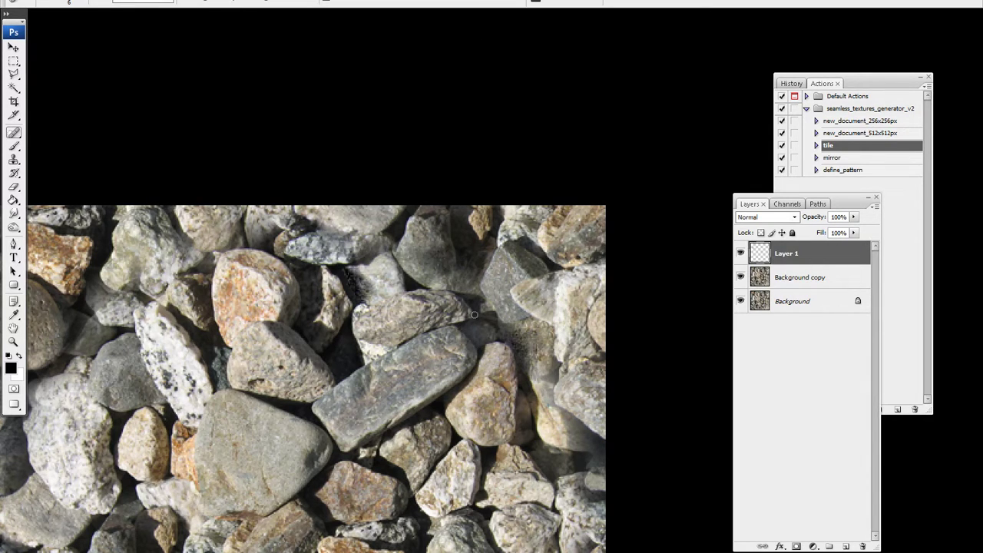
pyautogui.press('b')
pyautogui.press(']')
pyautogui.press(']')
pyautogui.press(']')
pyautogui.press(']')
pyautogui.press(']')
pyautogui.press(']')
pyautogui.press(']')
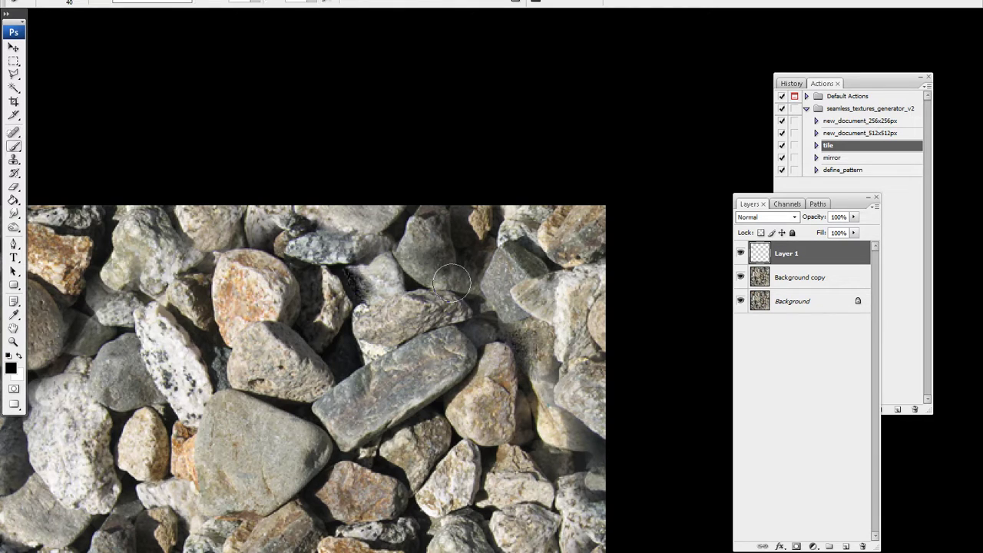
pyautogui.moveTo(445, 286)
pyautogui.mouseDown()
pyautogui.moveTo(461, 266)
pyautogui.moveTo(453, 283)
pyautogui.moveTo(484, 269)
pyautogui.moveTo(435, 299)
pyautogui.moveTo(423, 286)
pyautogui.moveTo(439, 279)
pyautogui.moveTo(446, 258)
pyautogui.moveTo(431, 302)
pyautogui.mouseUp()
pyautogui.press('e')
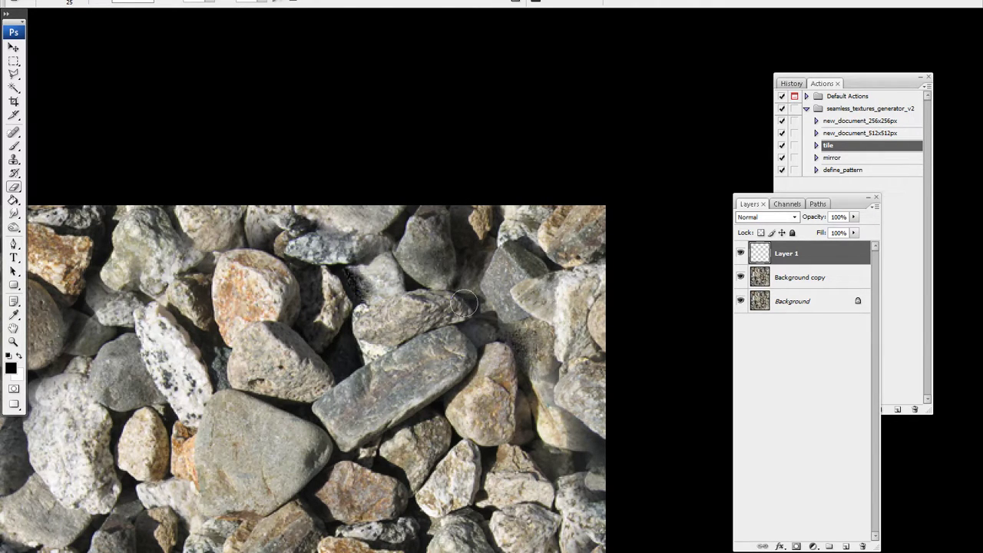
pyautogui.press('r')
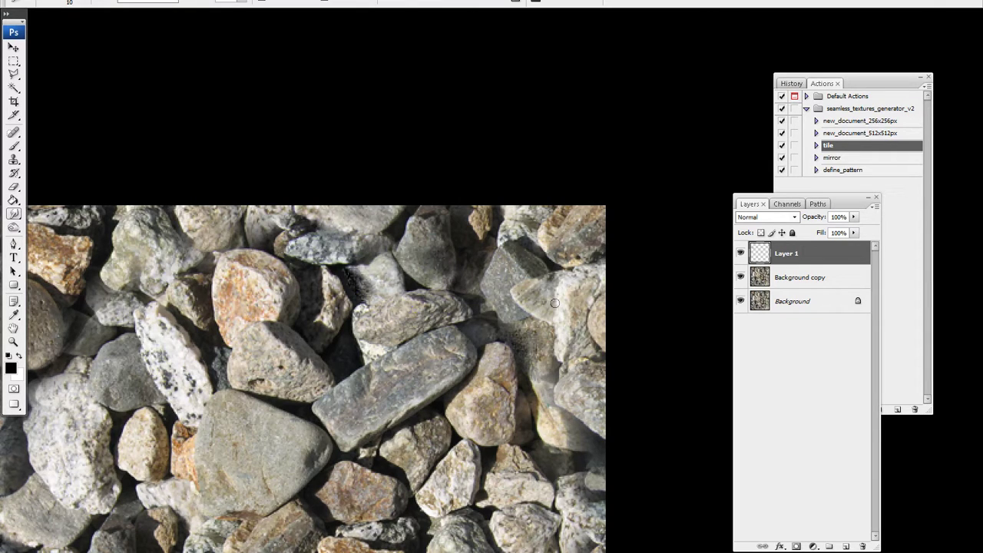
# Step: Check the new shadow between the stones by hiding and showing Layer 1
pyautogui.click(739, 253)
pyautogui.click(737, 254)
pyautogui.click(738, 253)
pyautogui.click(739, 253)
# Step: Add a new layer and paint a black shadow in the blurred gap near the tile's right edge, softening it with the Smudge tool
pyautogui.moveTo(330, 398); pyautogui.dragTo(355, 336)
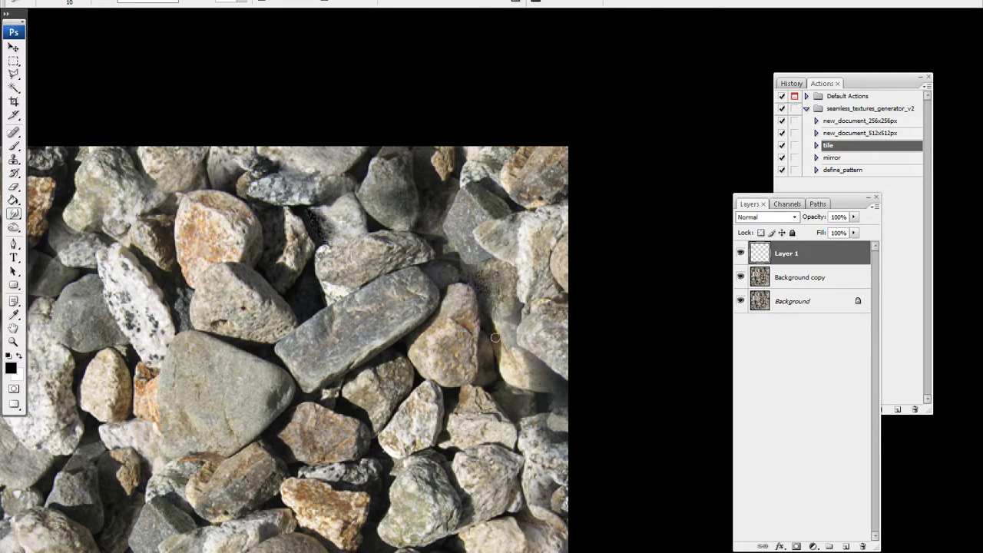
pyautogui.press('b')
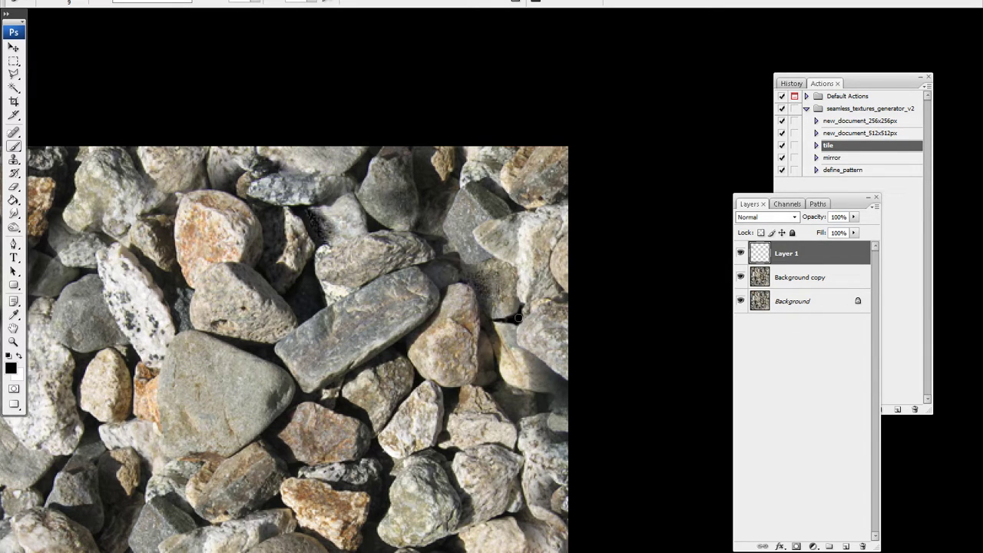
pyautogui.click(845, 546)
pyautogui.moveTo(524, 313)
pyautogui.mouseDown()
pyautogui.moveTo(496, 324)
pyautogui.moveTo(508, 308)
pyautogui.moveTo(500, 321)
pyautogui.moveTo(501, 311)
pyautogui.moveTo(509, 315)
pyautogui.moveTo(513, 271)
pyautogui.moveTo(502, 293)
pyautogui.moveTo(480, 304)
pyautogui.moveTo(507, 327)
pyautogui.moveTo(495, 304)
pyautogui.moveTo(519, 320)
pyautogui.moveTo(493, 321)
pyautogui.moveTo(520, 340)
pyautogui.moveTo(487, 350)
pyautogui.moveTo(532, 340)
pyautogui.moveTo(524, 346)
pyautogui.moveTo(549, 289)
pyautogui.moveTo(571, 287)
pyautogui.moveTo(564, 305)
pyautogui.moveTo(505, 301)
pyautogui.moveTo(526, 329)
pyautogui.moveTo(554, 322)
pyautogui.moveTo(552, 306)
pyautogui.moveTo(537, 300)
pyautogui.moveTo(549, 308)
pyautogui.moveTo(517, 332)
pyautogui.moveTo(526, 339)
pyautogui.moveTo(517, 333)
pyautogui.moveTo(506, 345)
pyautogui.moveTo(479, 295)
pyautogui.moveTo(511, 345)
pyautogui.moveTo(496, 337)
pyautogui.moveTo(539, 326)
pyautogui.moveTo(541, 300)
pyautogui.moveTo(559, 294)
pyautogui.moveTo(497, 284)
pyautogui.moveTo(506, 290)
pyautogui.moveTo(481, 312)
pyautogui.moveTo(489, 346)
pyautogui.moveTo(461, 365)
pyautogui.mouseUp()
pyautogui.press('r')
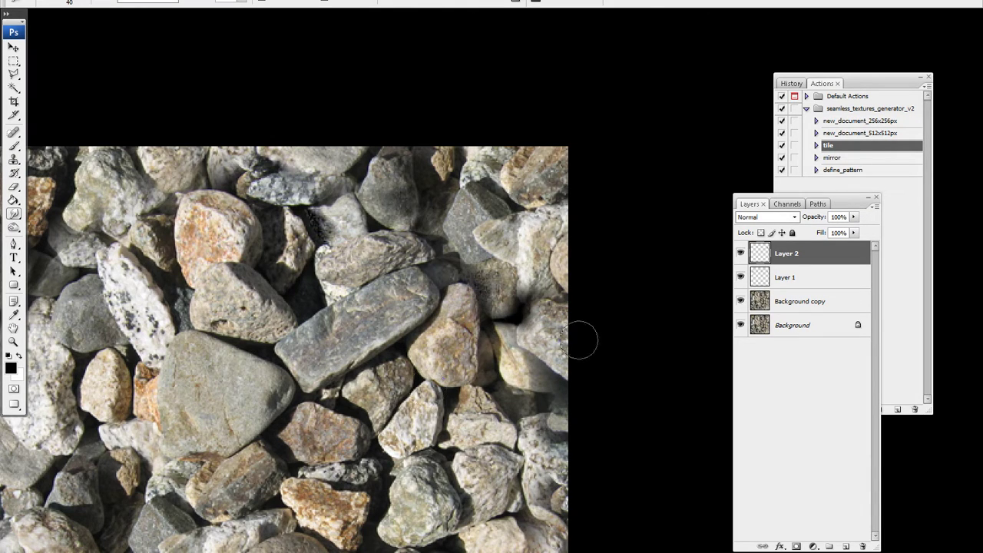
# Step: Check Layer 2 by toggling its visibility, and merge it with Layer 1
pyautogui.click(740, 253)
pyautogui.click(739, 253)
pyautogui.keyDown('shift'); pyautogui.click(752, 277); pyautogui.keyUp('shift')
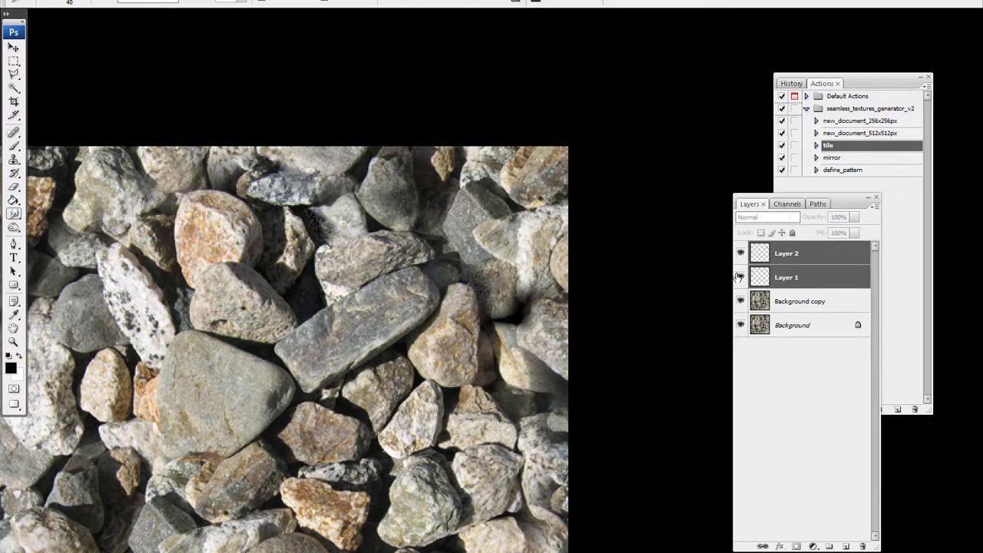
pyautogui.hotkey('ctrl', 'e')
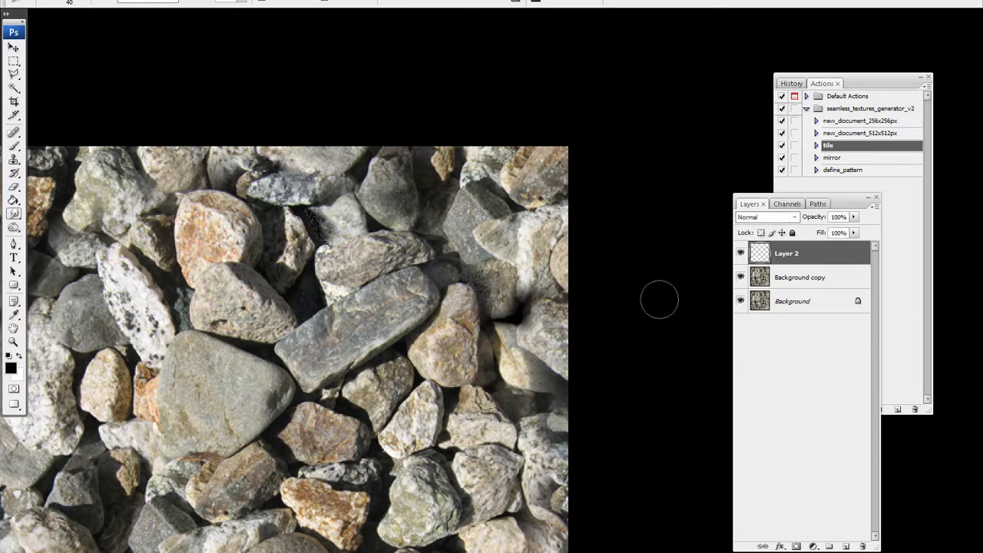
# Step: View the whole retouched stone tile at 100%, and close the document
pyautogui.doubleClick(13, 341)
pyautogui.moveTo(337, 443); pyautogui.dragTo(407, 380)
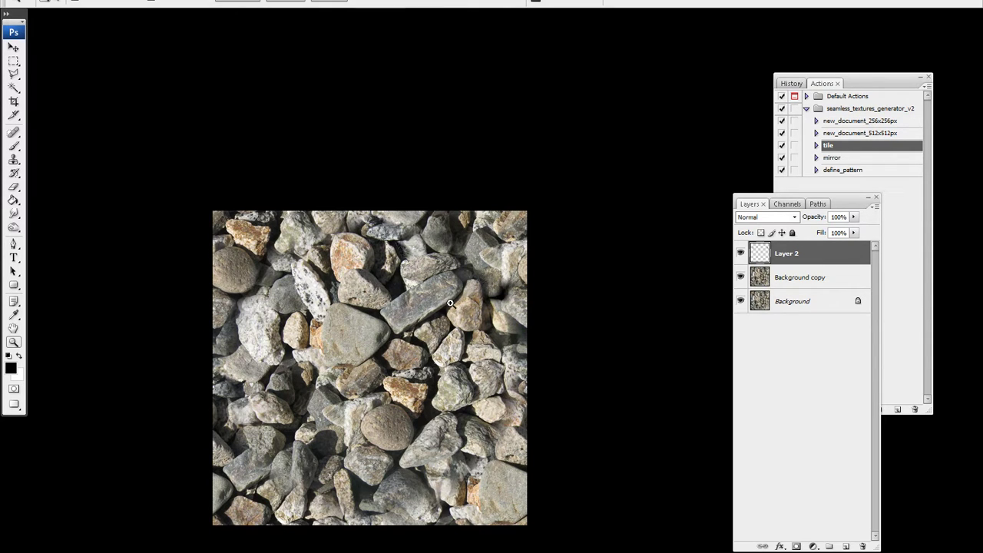
pyautogui.press('m')
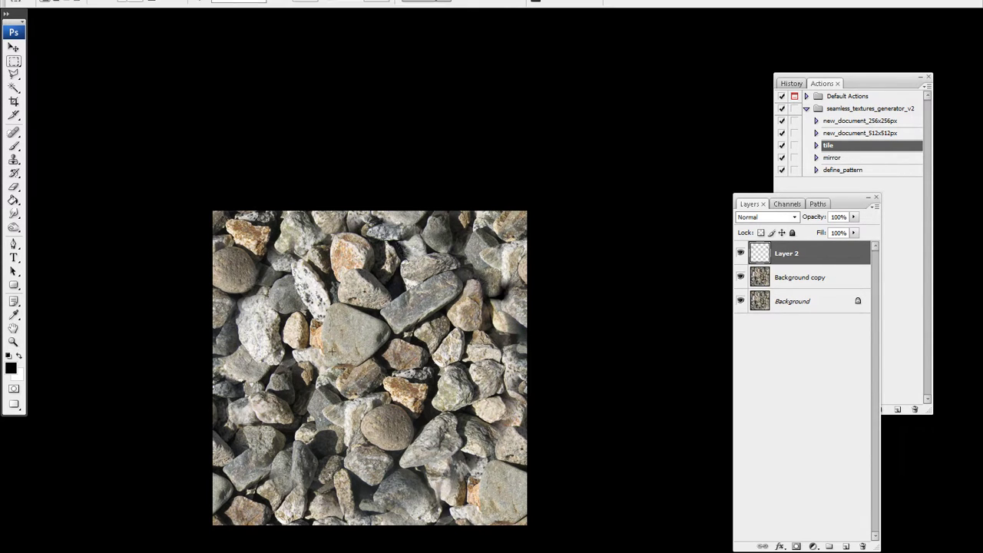
pyautogui.moveTo(348, 364); pyautogui.dragTo(381, 334)
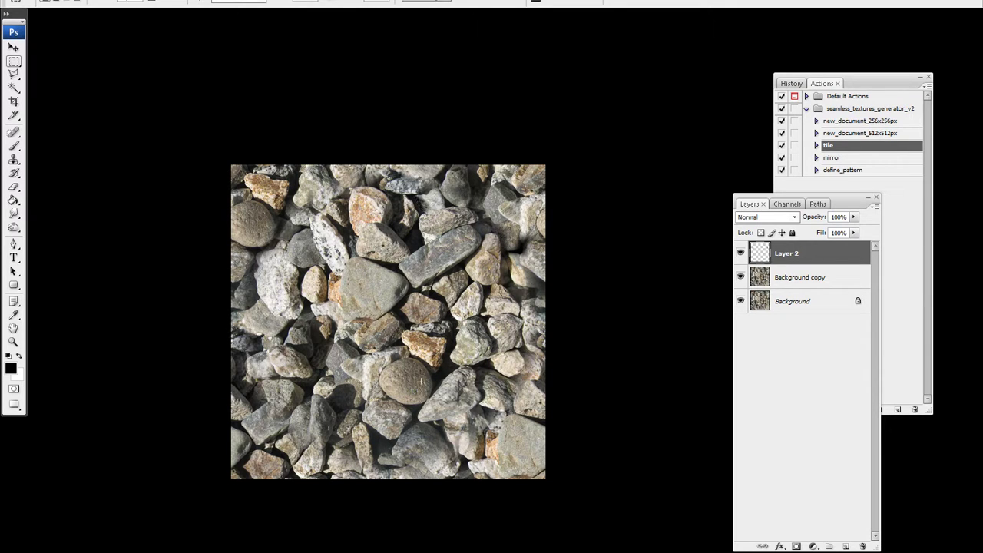
pyautogui.hotkey('ctrl', 'w')
pyautogui.click(495, 258)
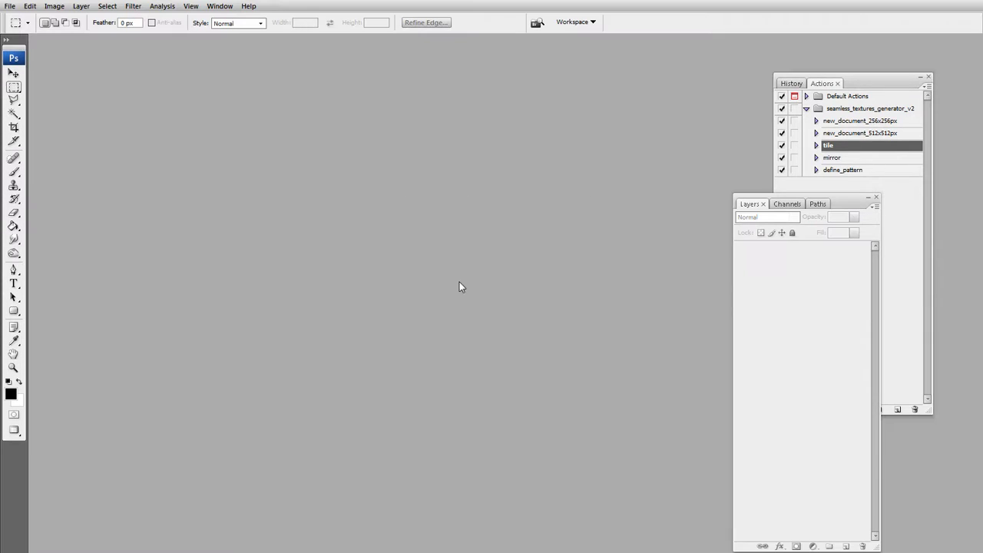
# Step: Open the pebble image Textures (1).png from the Actions folder in the file manager and run the tile action on it
pyautogui.hotkey('alt', 'Tab')
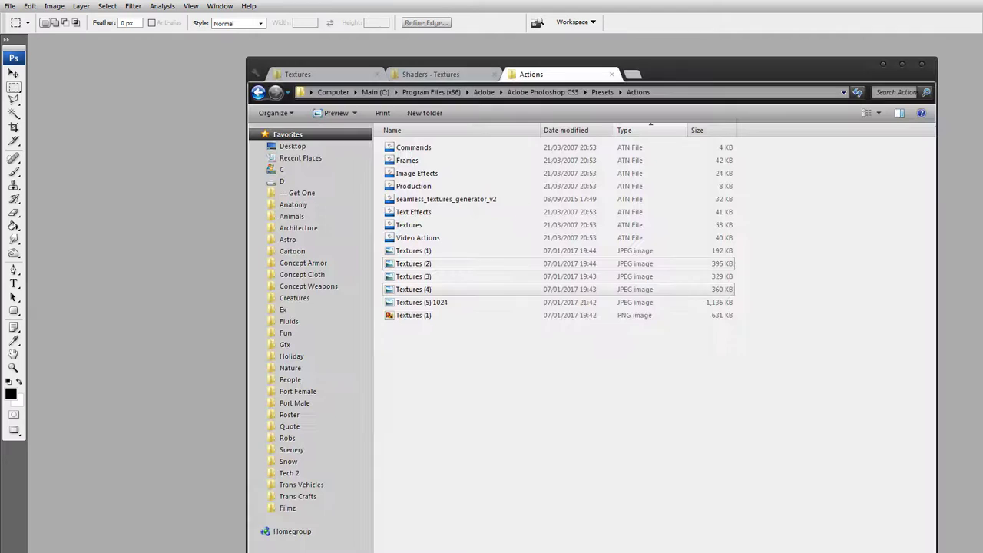
pyautogui.doubleClick(412, 316)
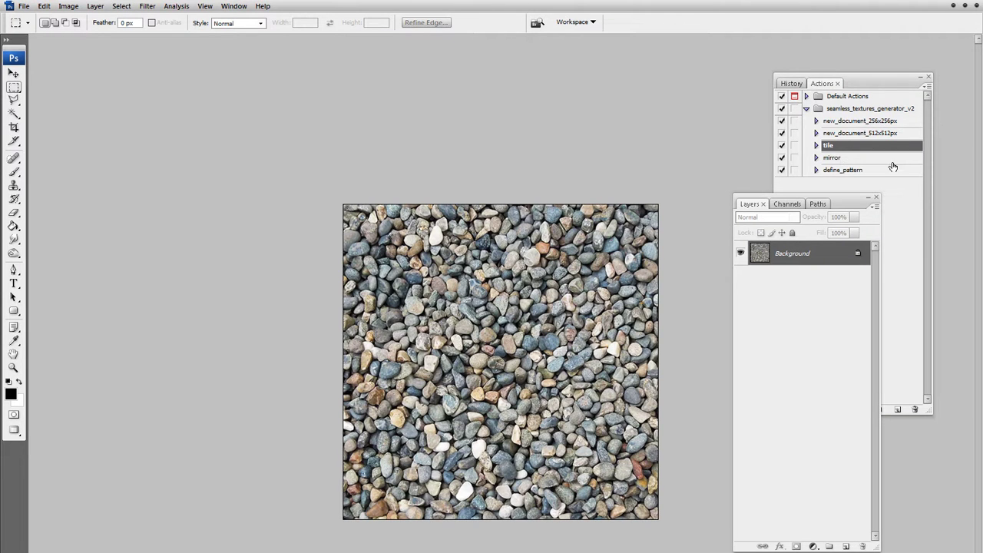
pyautogui.click(897, 318)
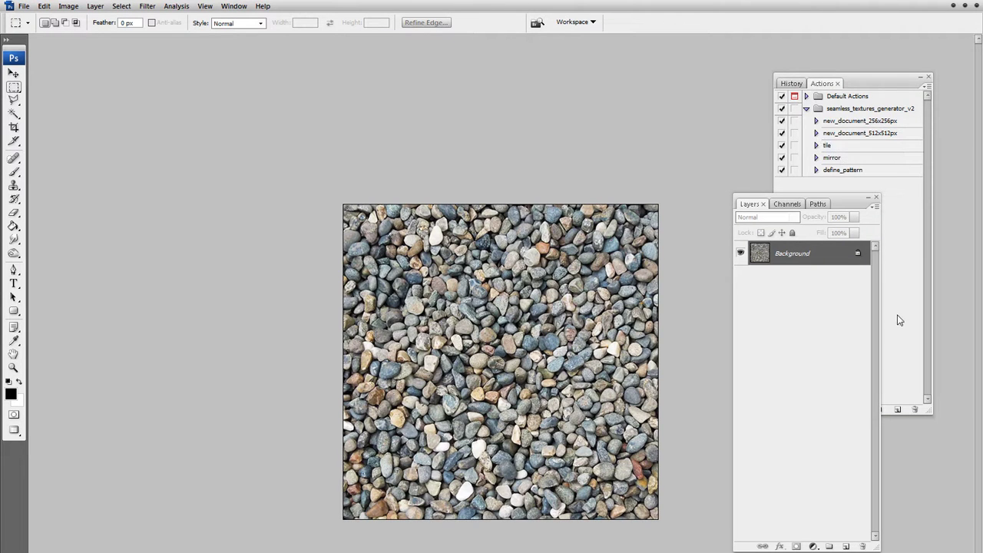
pyautogui.click(836, 147)
pyautogui.click(861, 410)
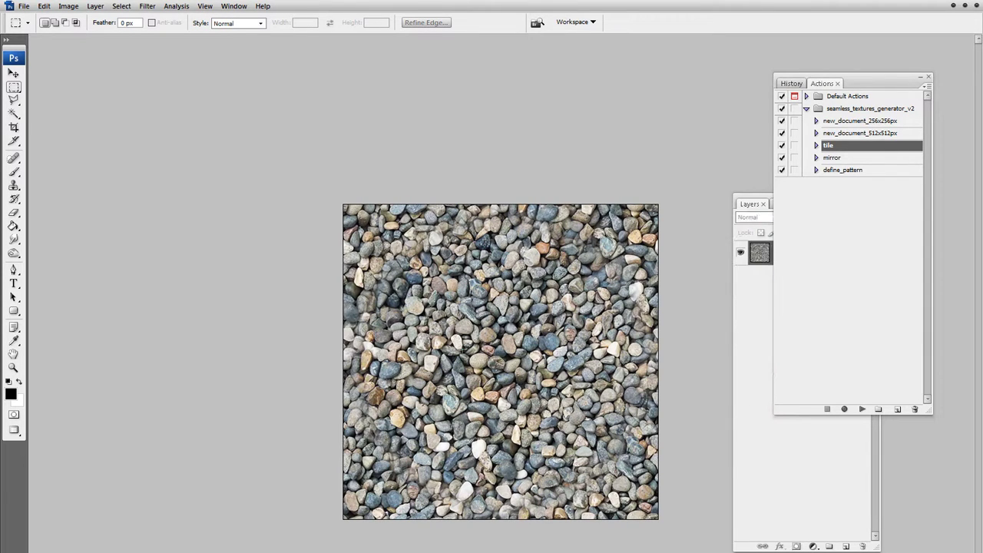
pyautogui.press('v')
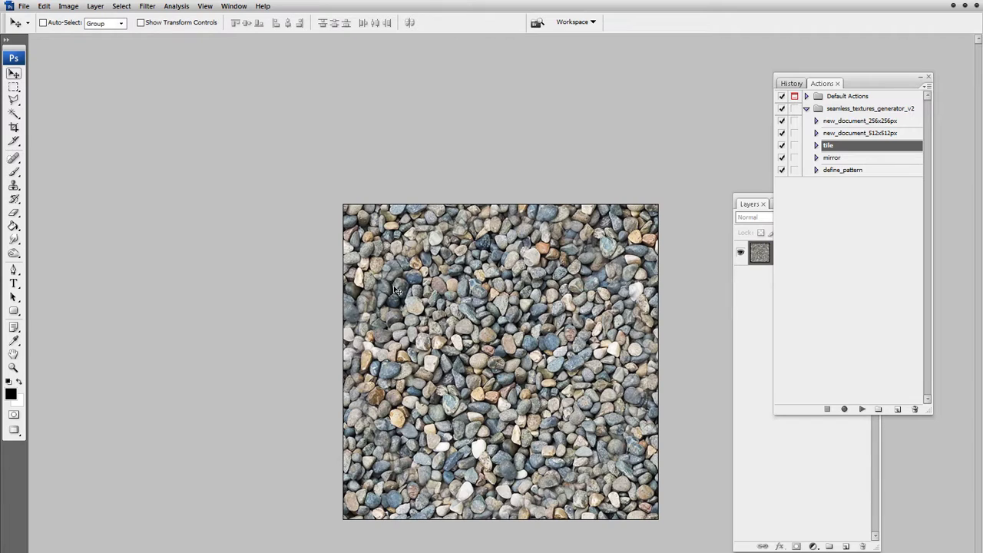
pyautogui.press('b')
pyautogui.moveTo(385, 263)
pyautogui.mouseDown()
pyautogui.moveTo(466, 225)
pyautogui.moveTo(543, 230)
pyautogui.moveTo(593, 248)
pyautogui.moveTo(643, 315)
pyautogui.moveTo(632, 403)
pyautogui.moveTo(597, 480)
pyautogui.moveTo(524, 499)
pyautogui.moveTo(389, 463)
pyautogui.moveTo(361, 365)
pyautogui.moveTo(395, 244)
pyautogui.mouseUp()
pyautogui.hotkey('ctrl', 'z')
pyautogui.hotkey('ctrl', 'z')
pyautogui.hotkey('ctrl', 'z')
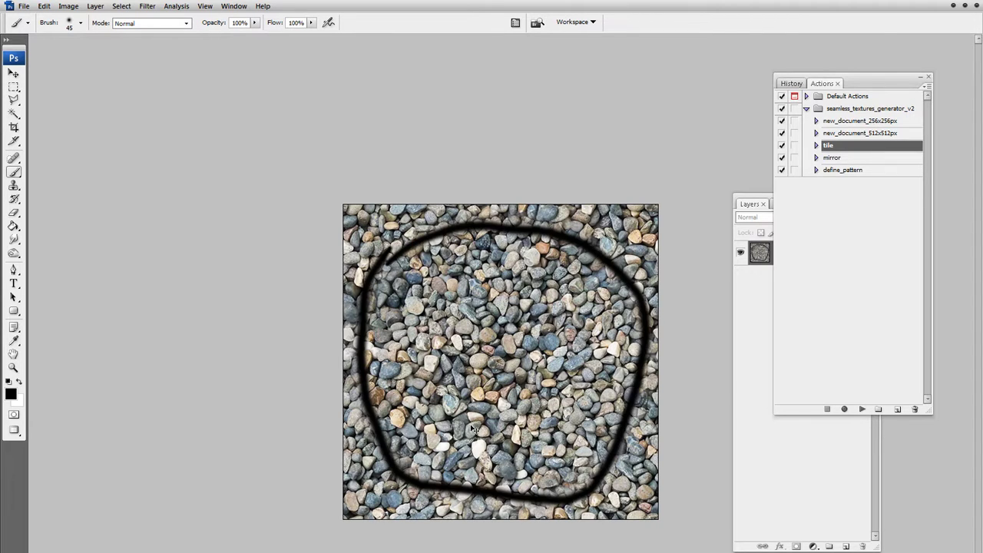
# Step: Duplicate the Background layer and add a new empty layer above the copy, viewing the pebbles enlarged in full screen
pyautogui.click(790, 395)
pyautogui.moveTo(761, 257); pyautogui.dragTo(845, 546)
pyautogui.press('z')
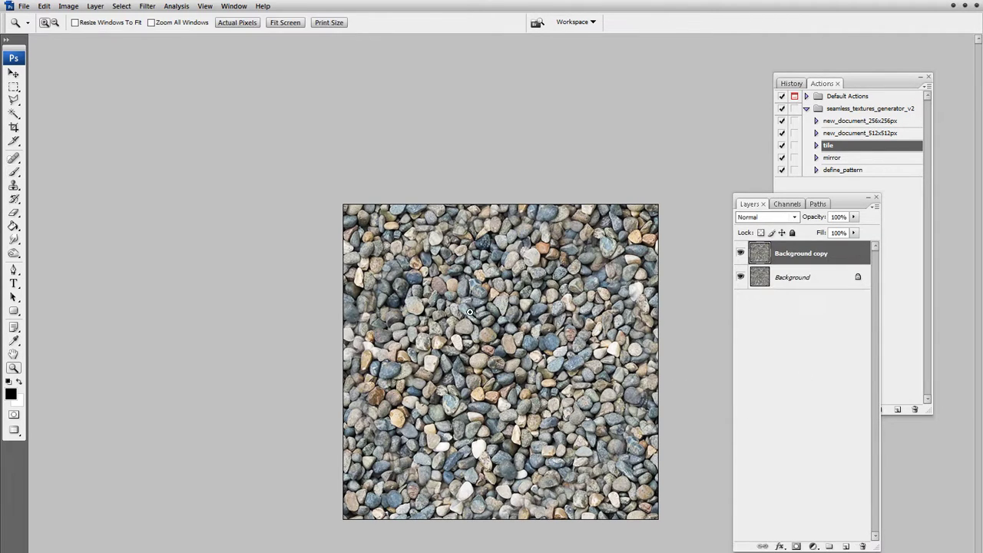
pyautogui.click(428, 257)
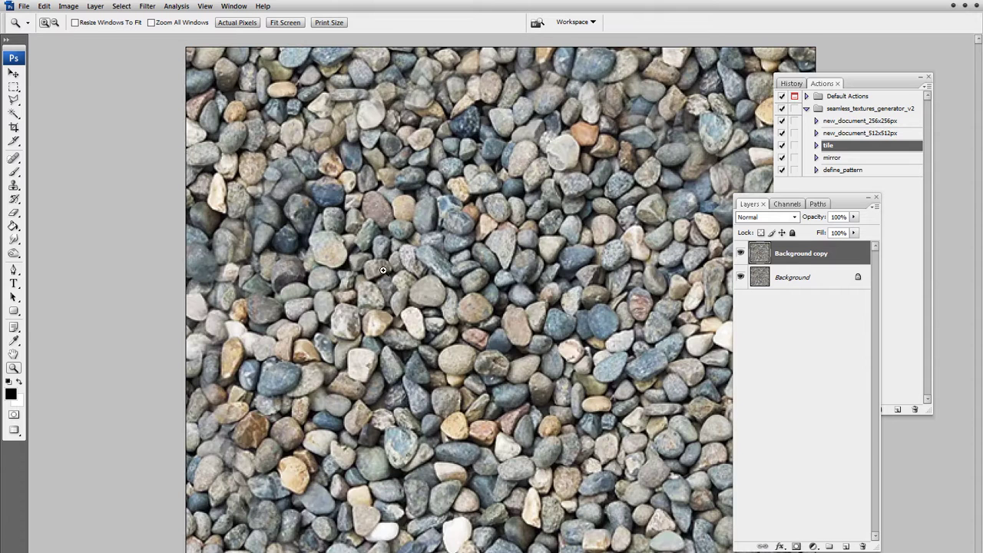
pyautogui.press('f')
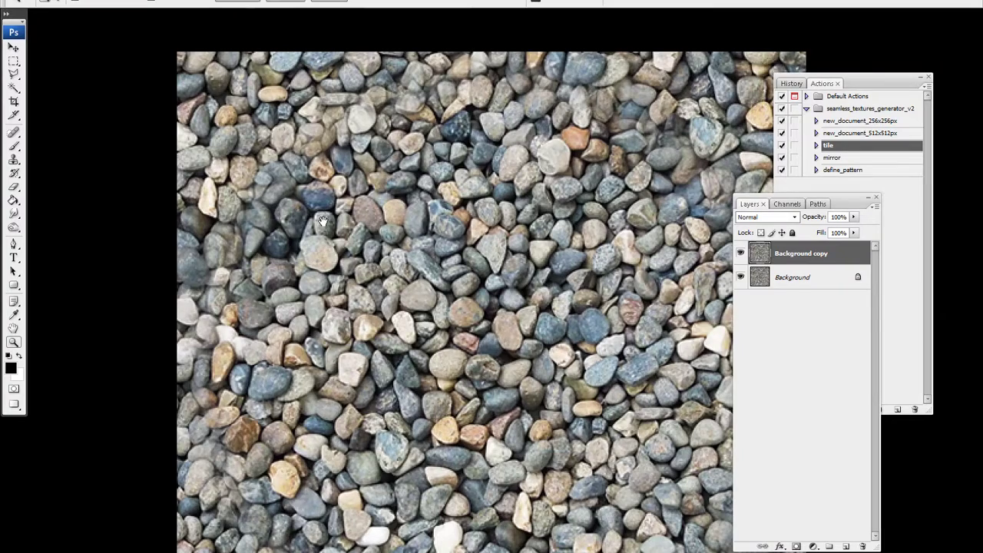
pyautogui.press('f')
pyautogui.click(303, 272)
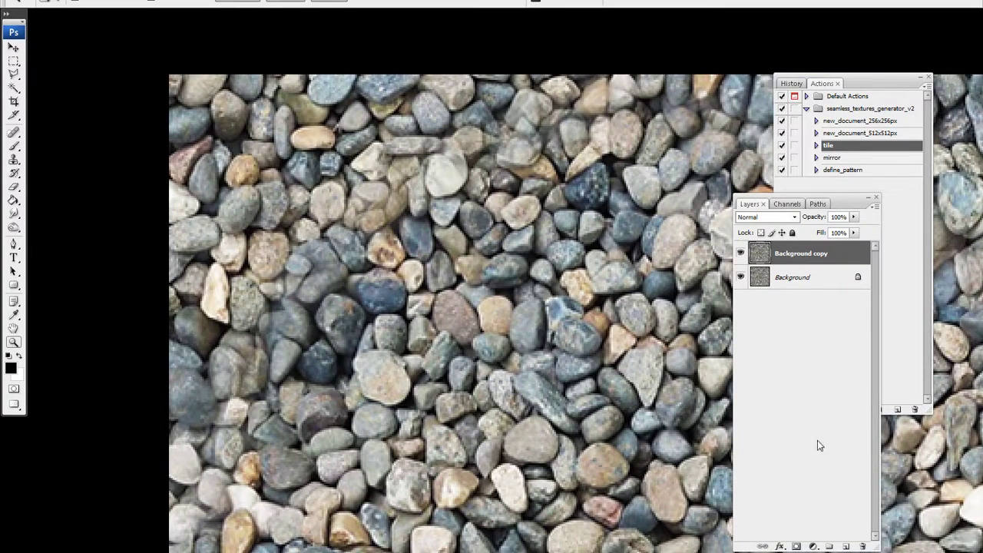
pyautogui.click(845, 546)
# Step: Choose the Brush tool and reduce its size to 6 px for fine shadow lines between the pebbles
pyautogui.press('b')
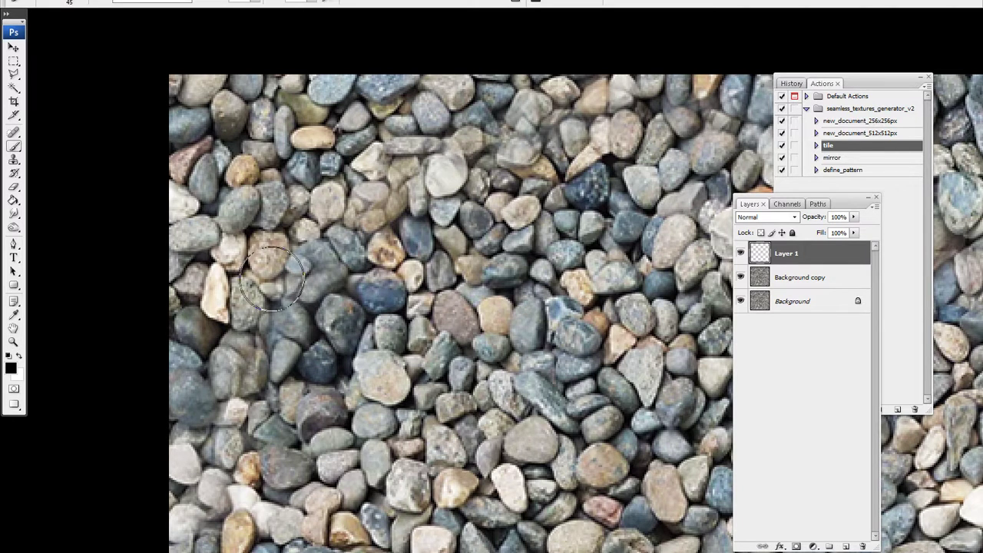
pyautogui.press('[')
pyautogui.press('[')
pyautogui.press('[')
pyautogui.press('[')
pyautogui.press('[')
pyautogui.press('[')
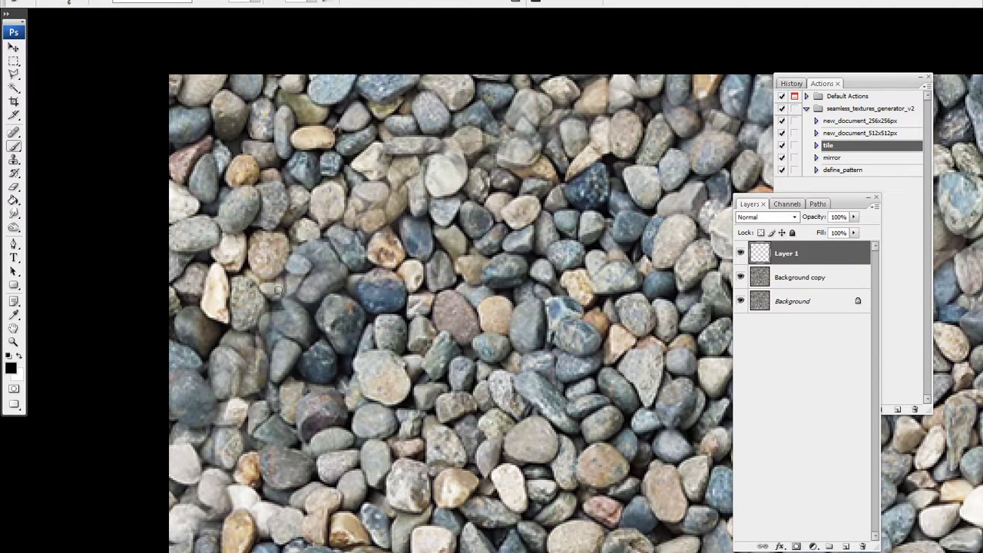
pyautogui.scroll(-3, 465, 346)
pyautogui.hscroll(3, 537, 422)
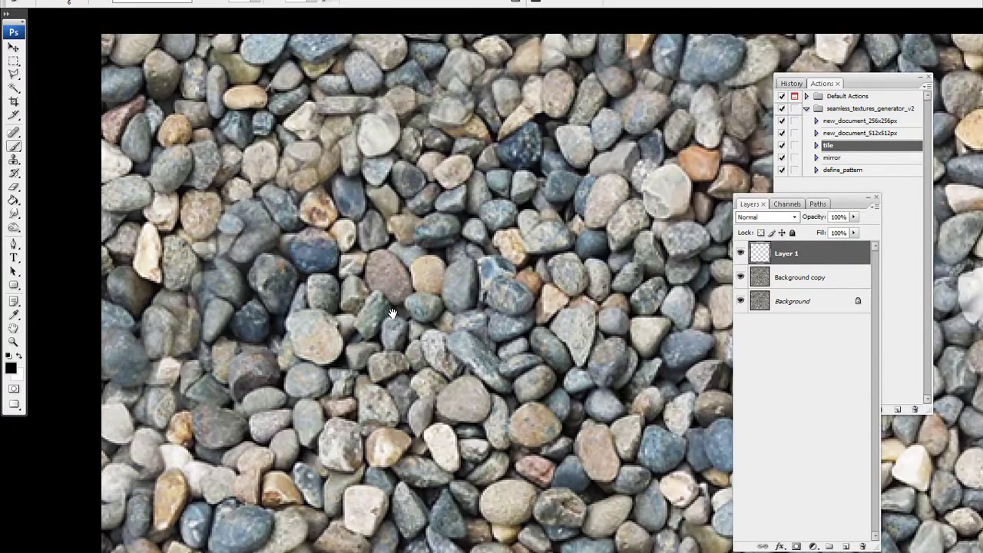
pyautogui.moveTo(611, 491)
pyautogui.mouseDown()
pyautogui.moveTo(546, 518)
pyautogui.moveTo(646, 477)
pyautogui.moveTo(652, 535)
pyautogui.moveTo(564, 439)
pyautogui.moveTo(660, 510)
pyautogui.moveTo(575, 531)
pyautogui.moveTo(603, 443)
pyautogui.moveTo(611, 503)
pyautogui.mouseUp()
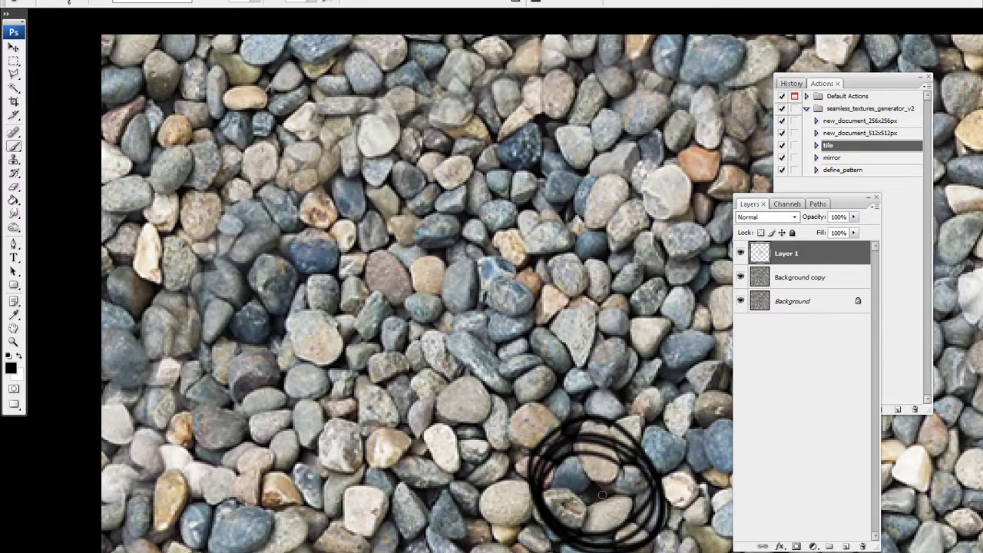
pyautogui.hotkey('ctrl', 'z')
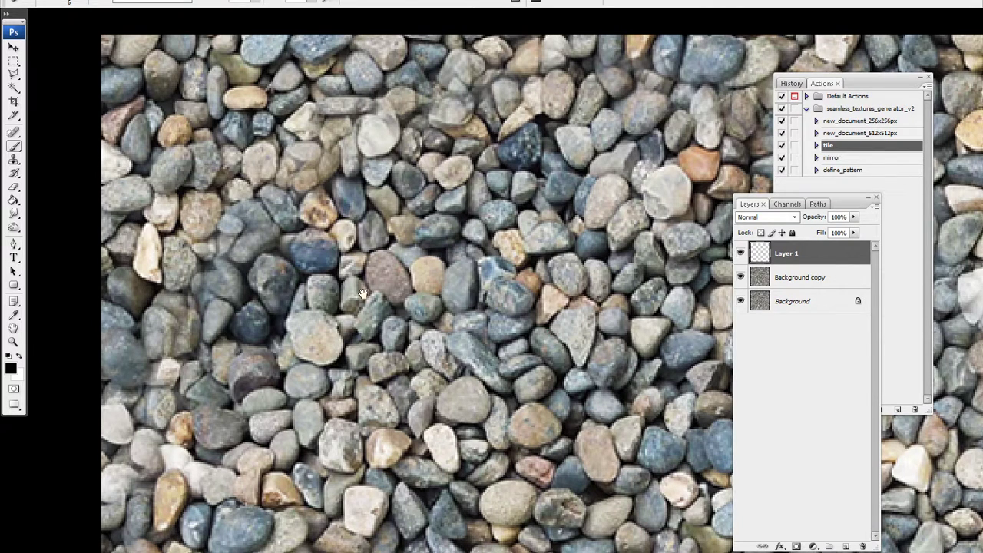
pyautogui.hotkey('ctrl', 'alt', 'z')
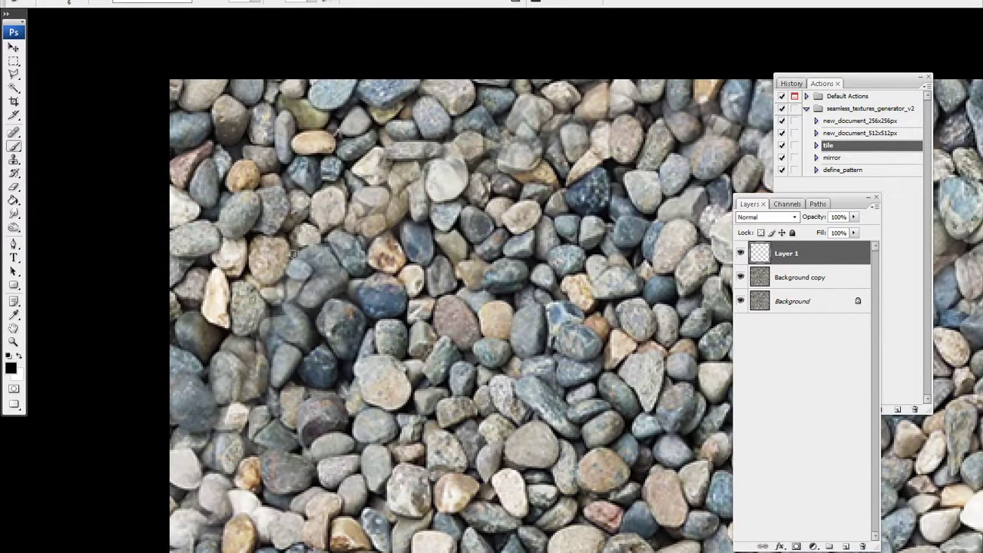
pyautogui.moveTo(303, 261)
pyautogui.mouseDown()
pyautogui.moveTo(299, 289)
pyautogui.moveTo(276, 281)
pyautogui.moveTo(262, 294)
pyautogui.moveTo(219, 368)
pyautogui.mouseUp()
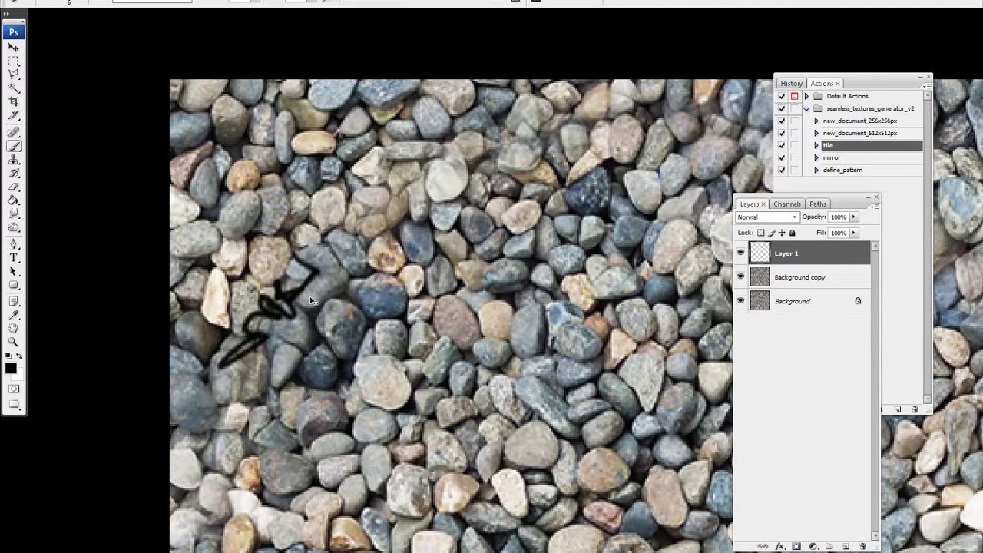
pyautogui.hotkey('ctrl', 'z')
# Step: Paint thin black shadows on Layer 1 in the gaps between the blurred pebbles near the tile's left edge, using a 4 px brush
pyautogui.moveTo(339, 277); pyautogui.dragTo(312, 310)
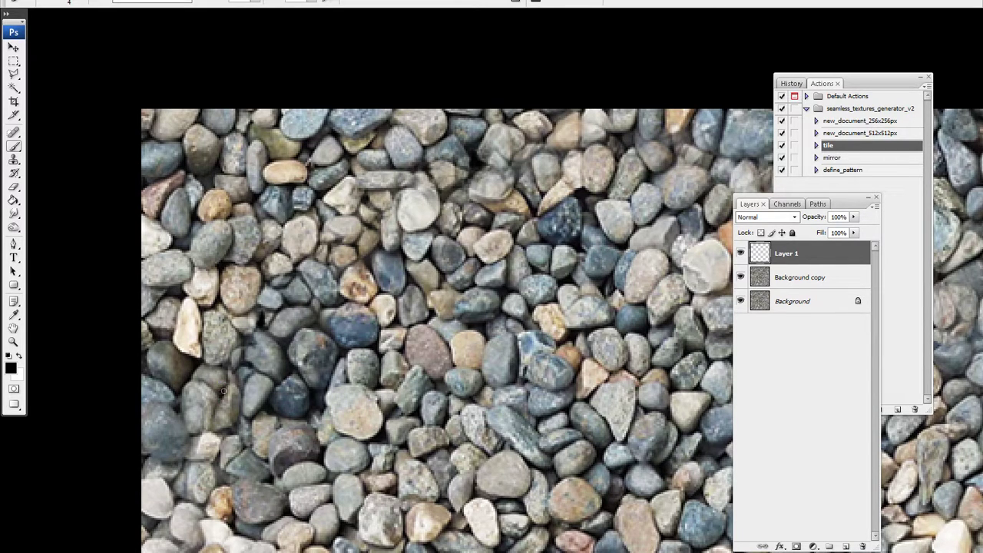
pyautogui.moveTo(228, 382); pyautogui.dragTo(229, 391)
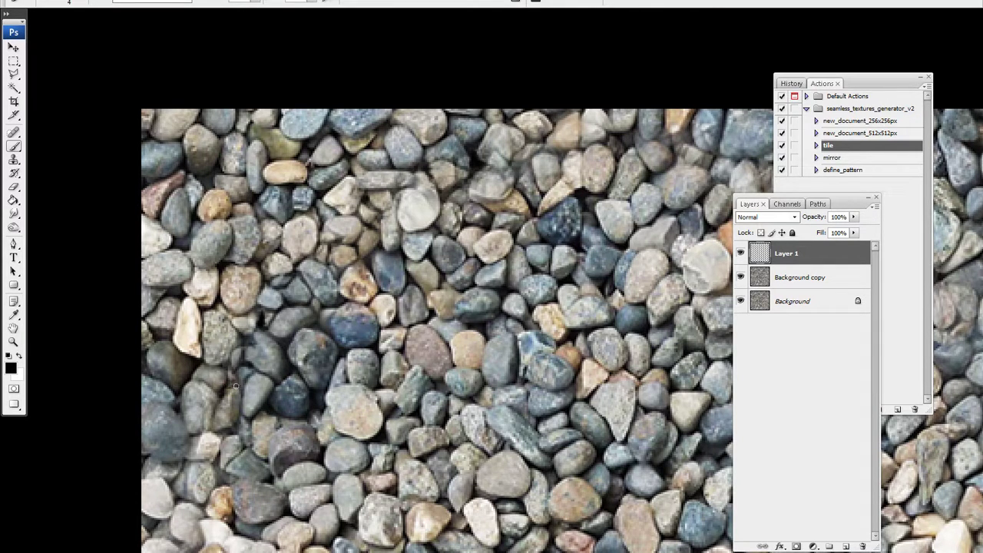
pyautogui.hotkey('ctrl', 'z')
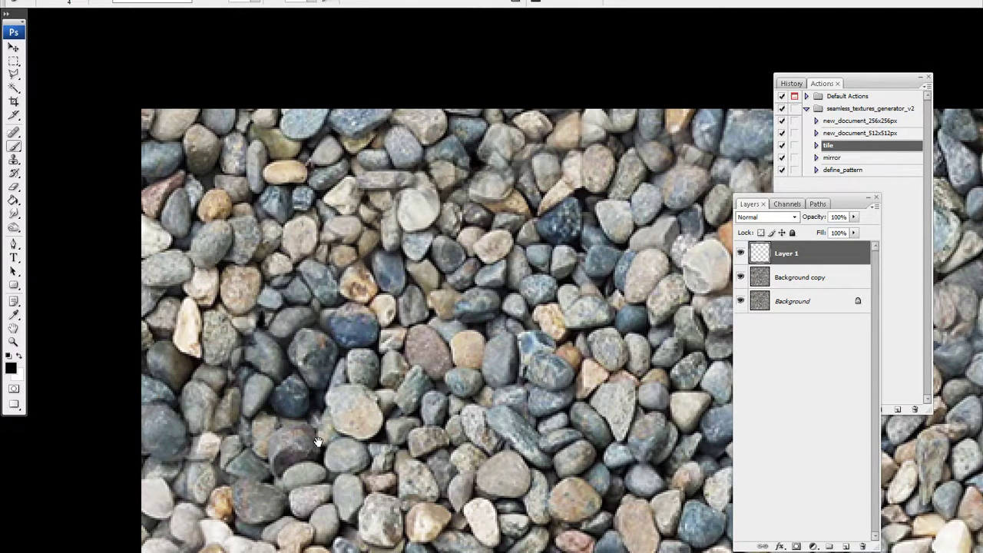
pyautogui.scroll(-2, 238, 384)
pyautogui.moveTo(228, 373); pyautogui.dragTo(231, 370)
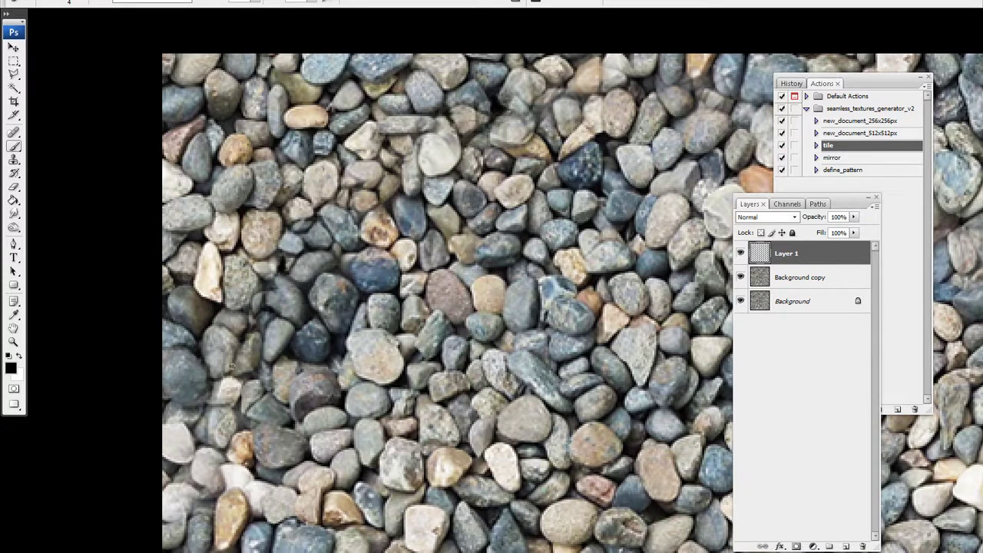
pyautogui.hotkey('ctrl', 'z')
pyautogui.moveTo(307, 336); pyautogui.dragTo(296, 390)
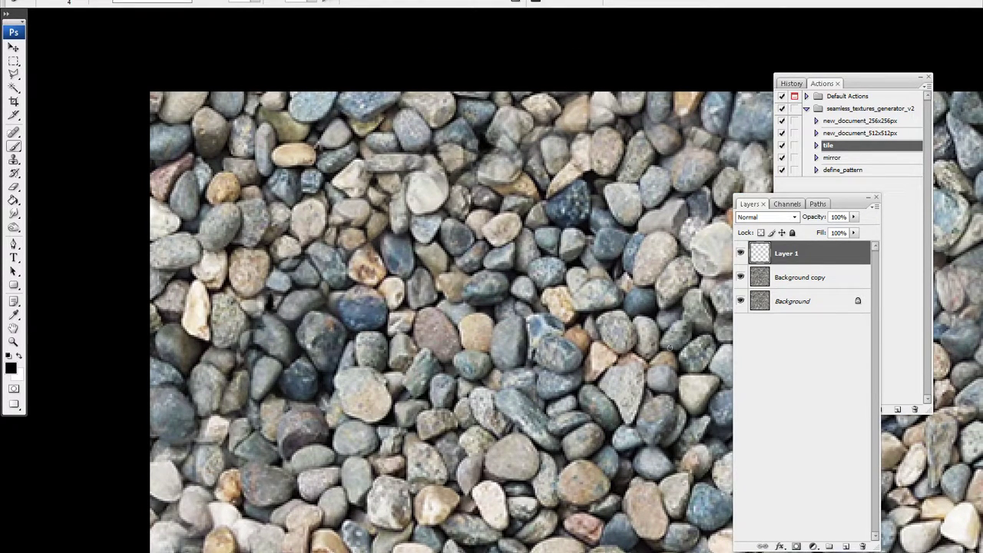
# Step: Compare the pebbles with and without the painted shadows by repeatedly hiding and showing Layer 1
pyautogui.click(740, 253)
pyautogui.click(740, 253)
pyautogui.click(740, 253)
pyautogui.click(740, 253)
pyautogui.click(739, 252)
pyautogui.click(739, 253)
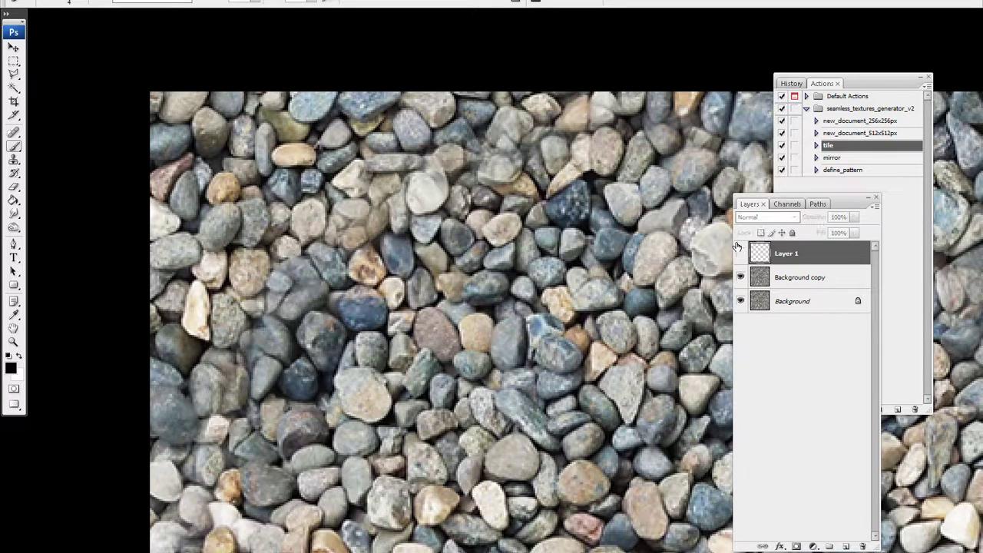
pyautogui.click(739, 250)
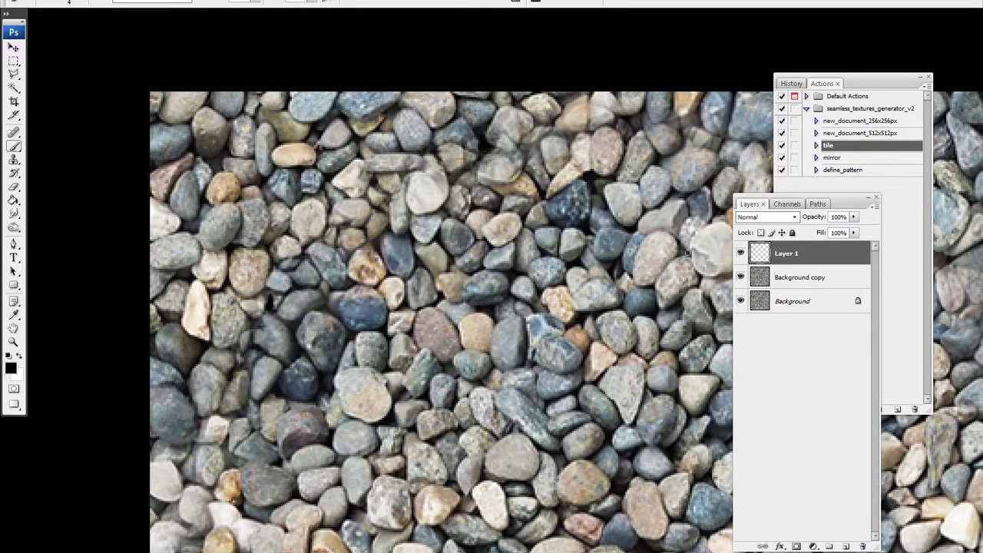
# Step: Return the pebble document from full screen to a standard window and enlarge that window
pyautogui.click(14, 342)
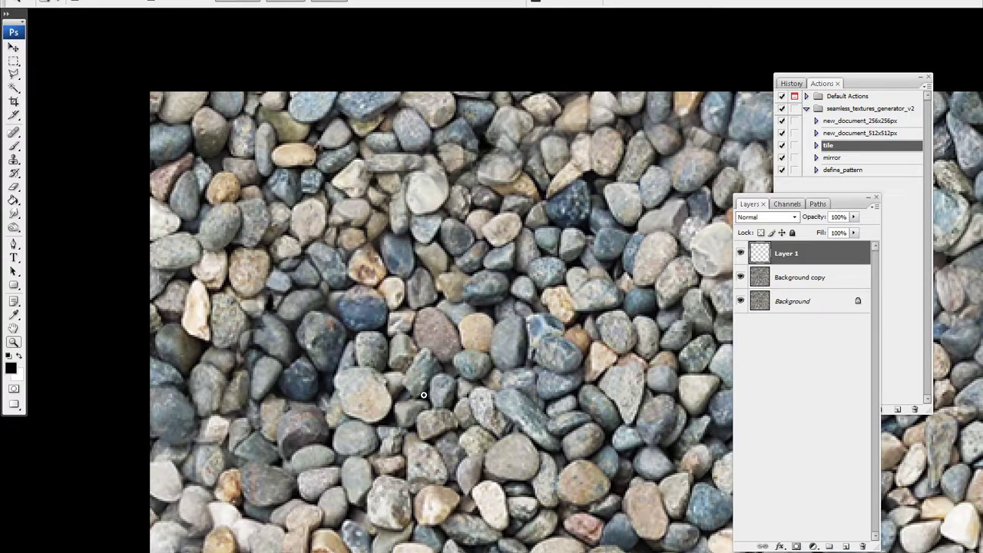
pyautogui.press('f')
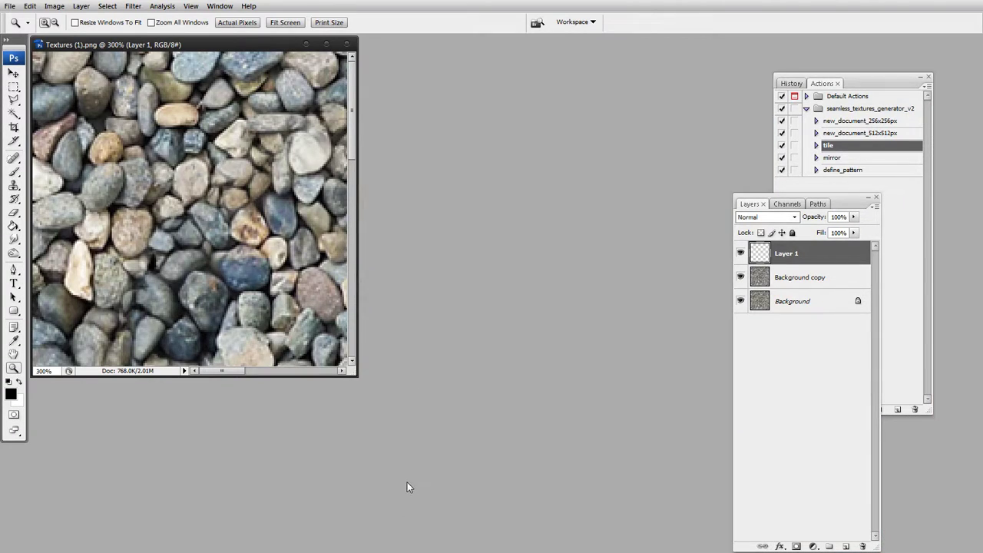
pyautogui.moveTo(354, 374); pyautogui.dragTo(617, 463)
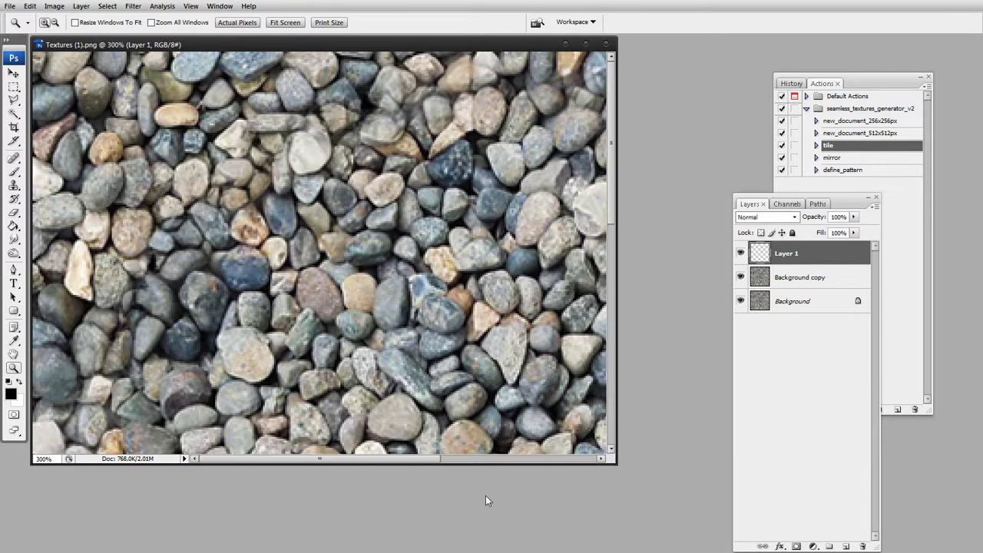
# Step: Switch to the Clover file manager window showing the Photoshop Actions folder
pyautogui.hotkey('alt', 'Tab')
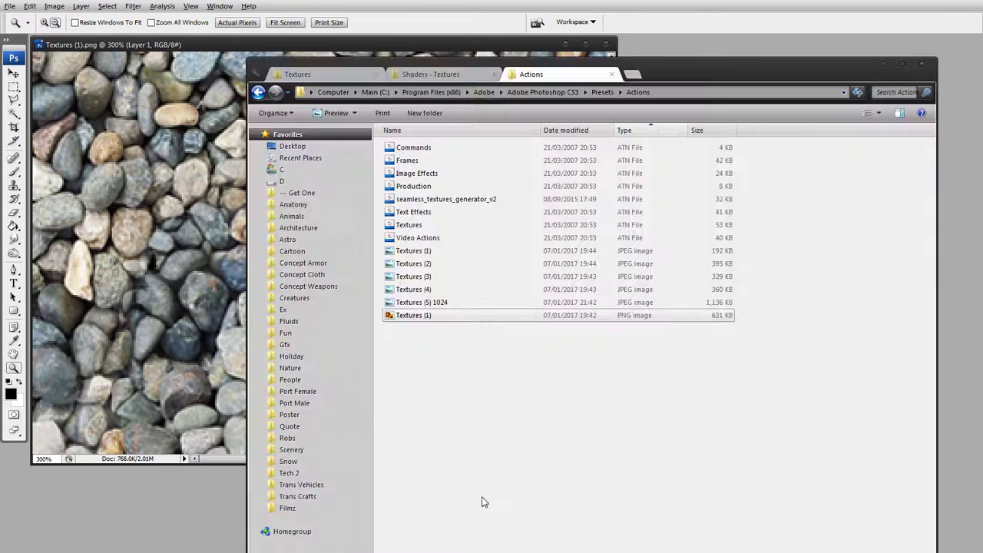
pyautogui.hotkey('alt', 'Tab')
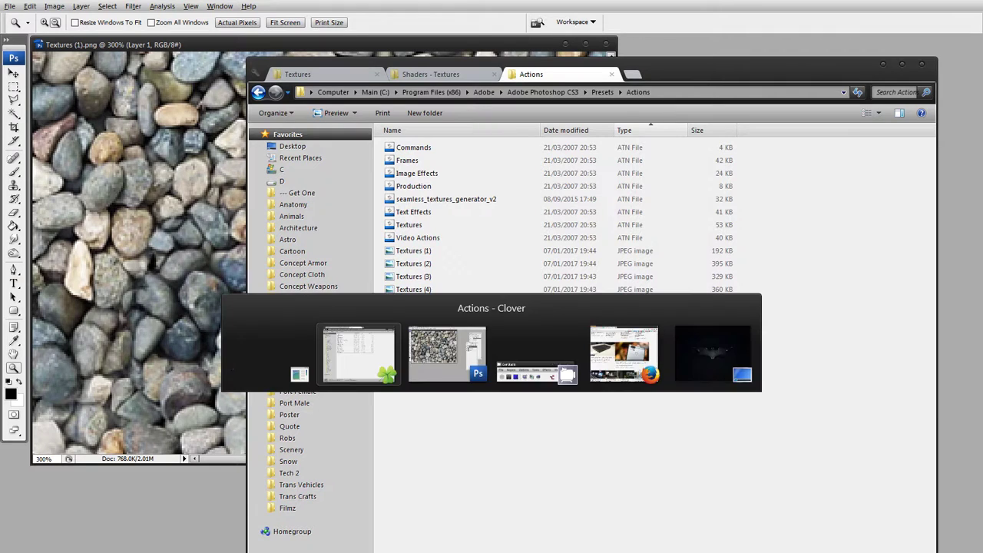
pyautogui.hotkey('alt', 'Tab')
pyautogui.hotkey('alt', 'Tab')
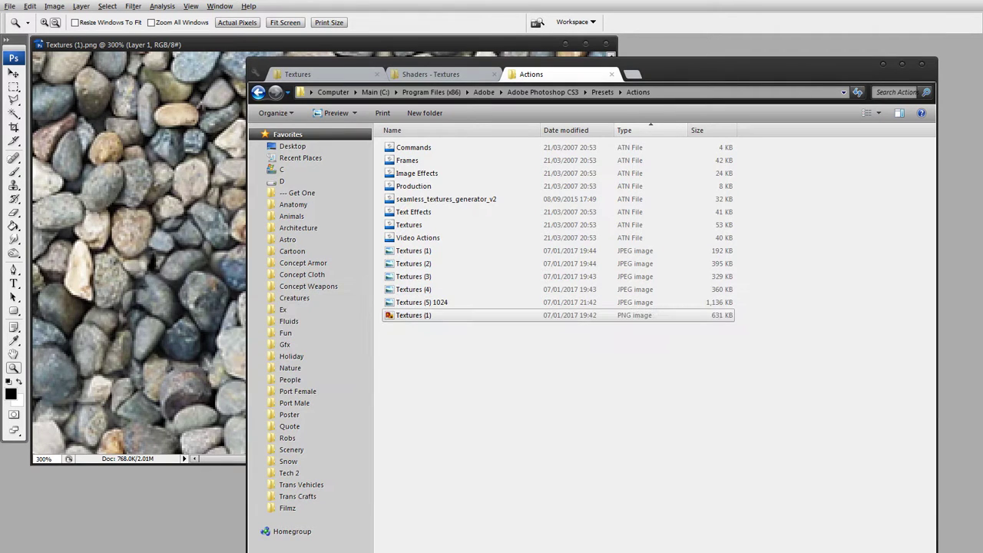